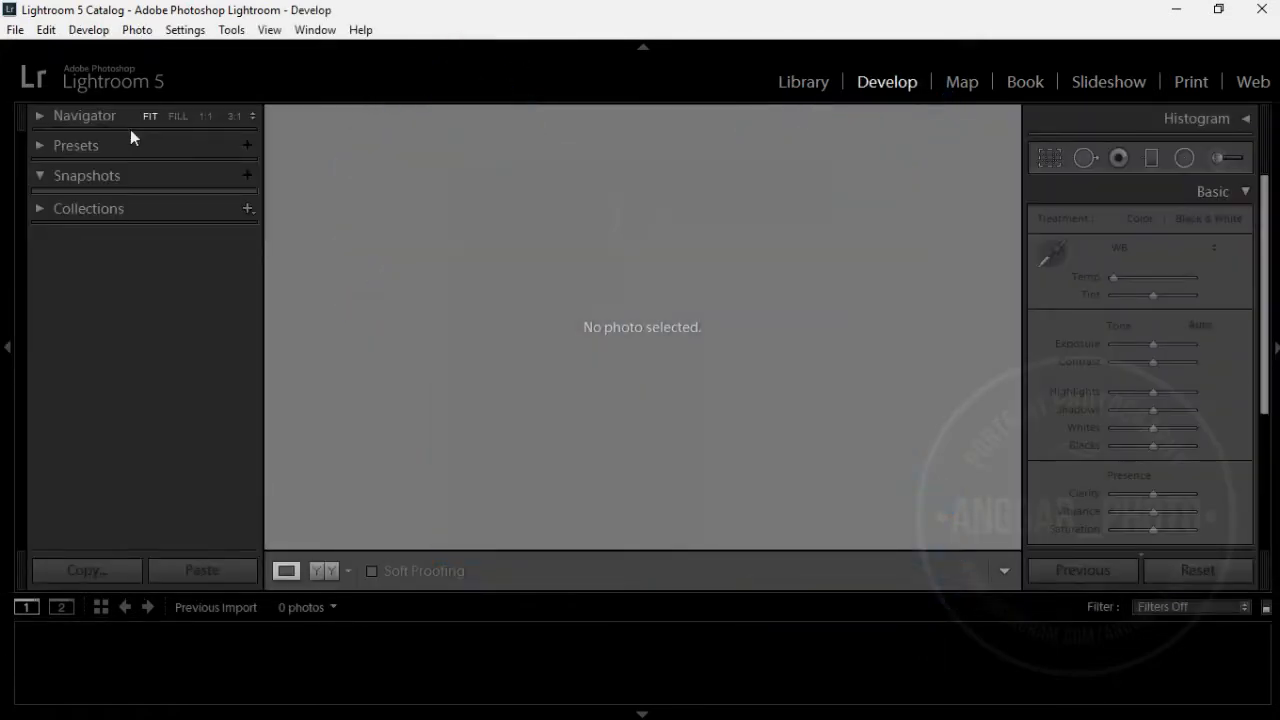
- Import all photos from the ANGGAR PHOTO folder on the Data (F:) drive into the catalog
click(15, 31)
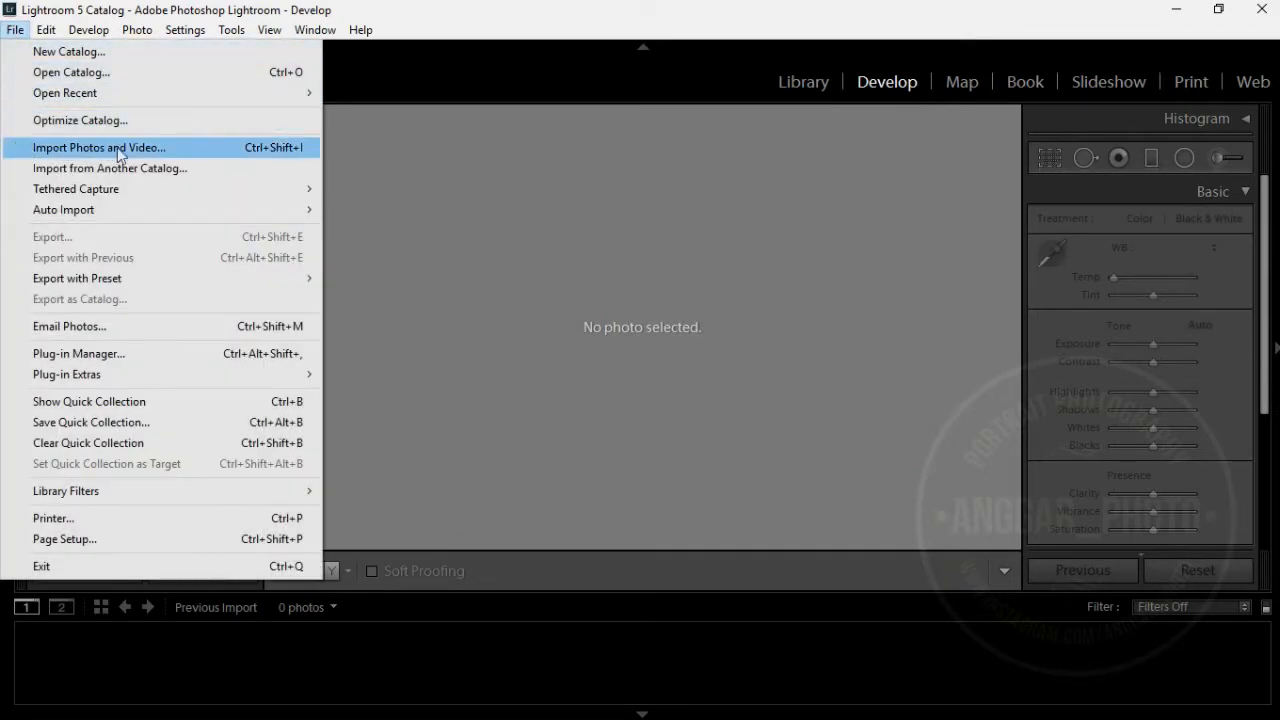
click(205, 149)
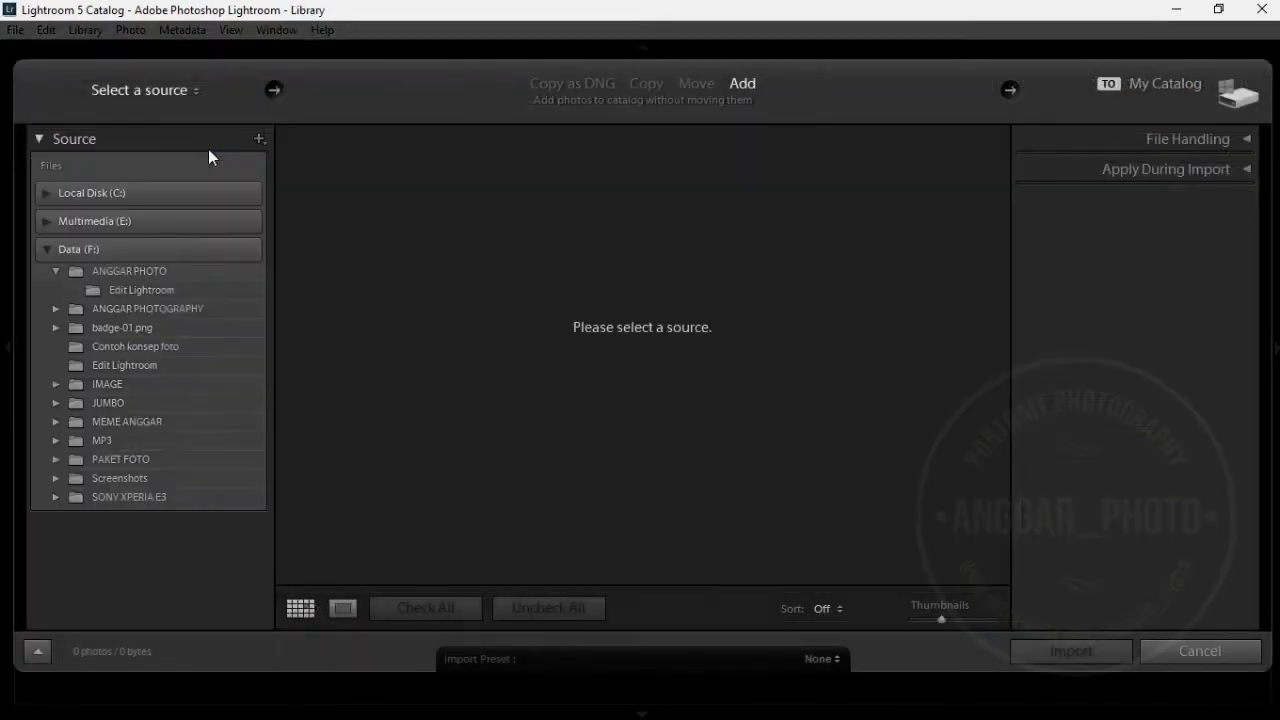
click(166, 270)
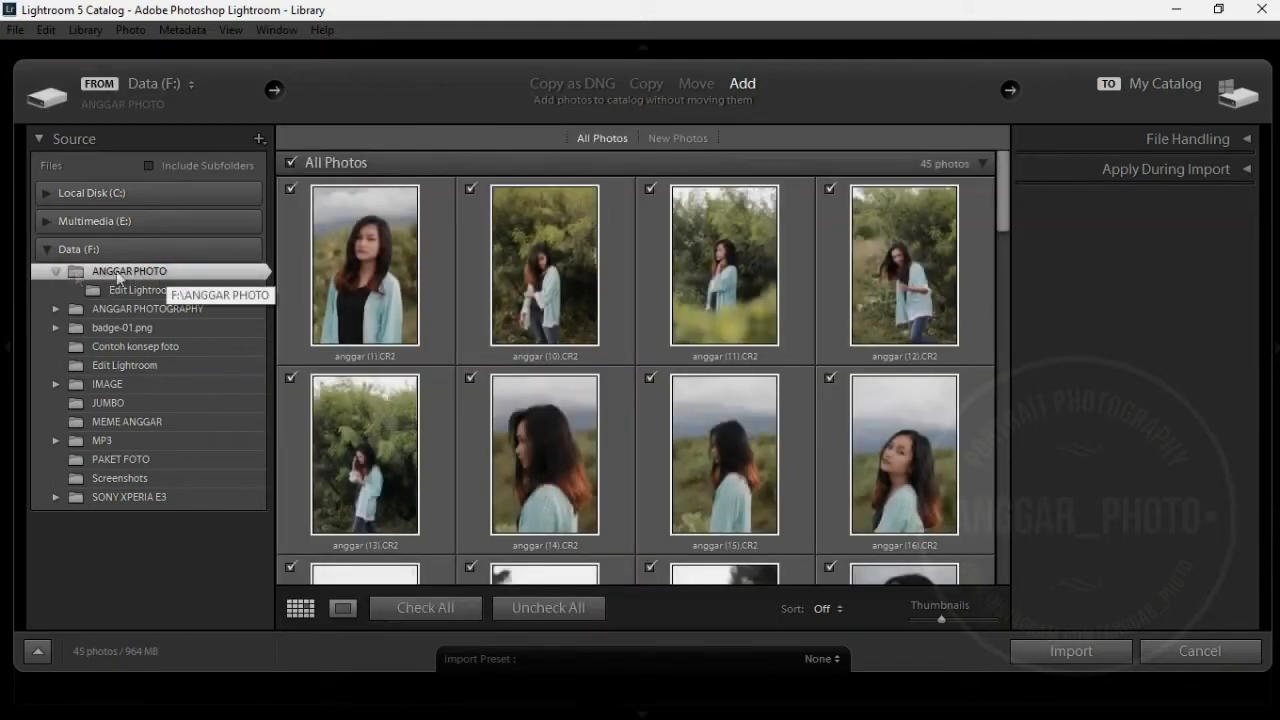
click(56, 271)
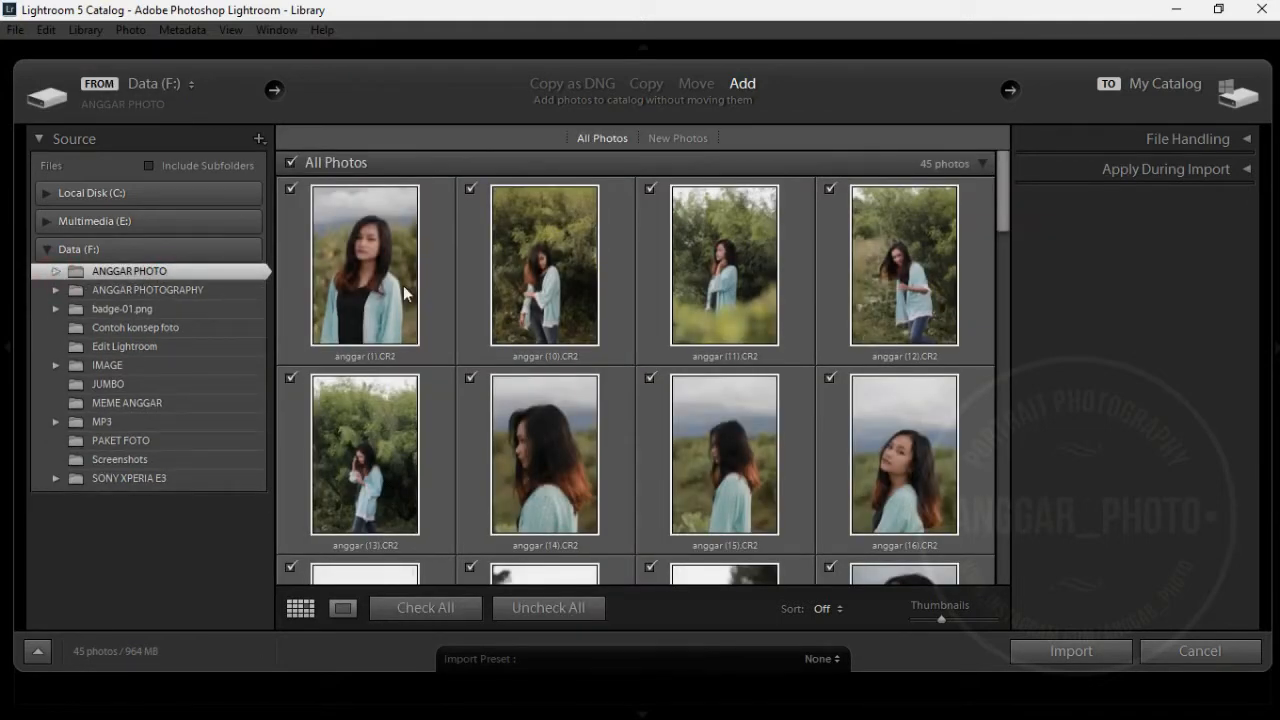
drag(997, 196, 1017, 556)
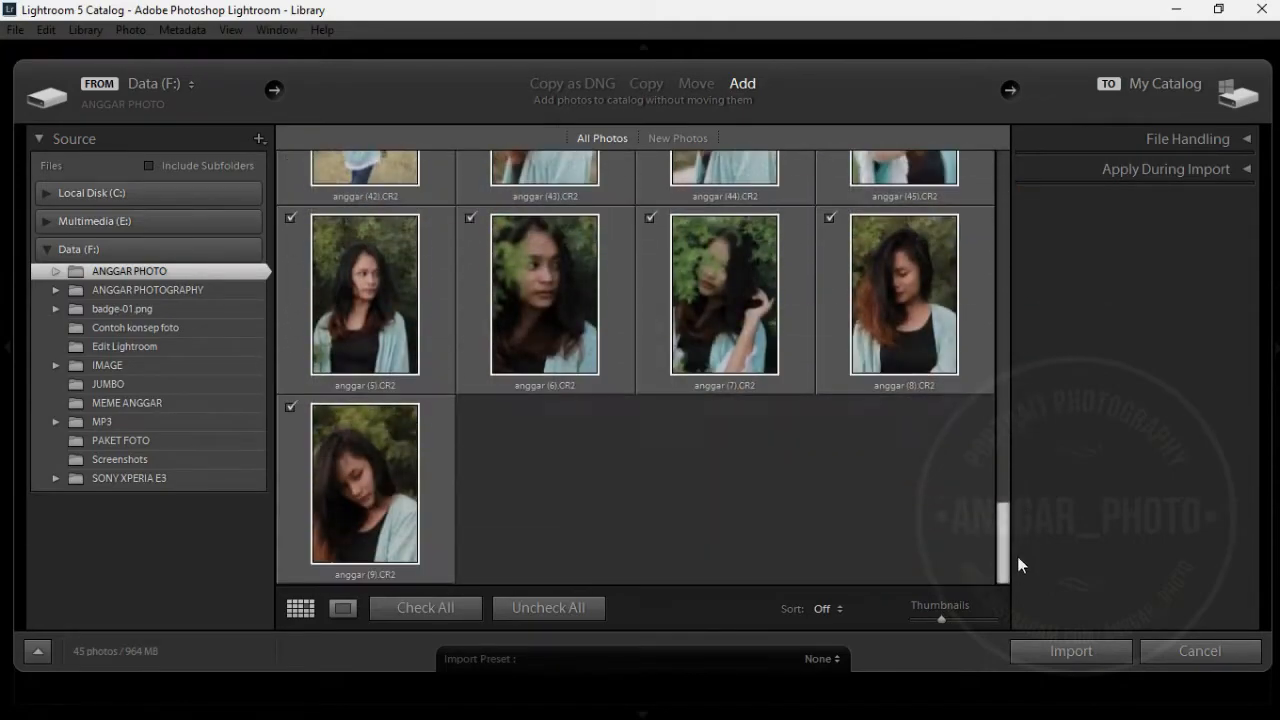
click(1062, 652)
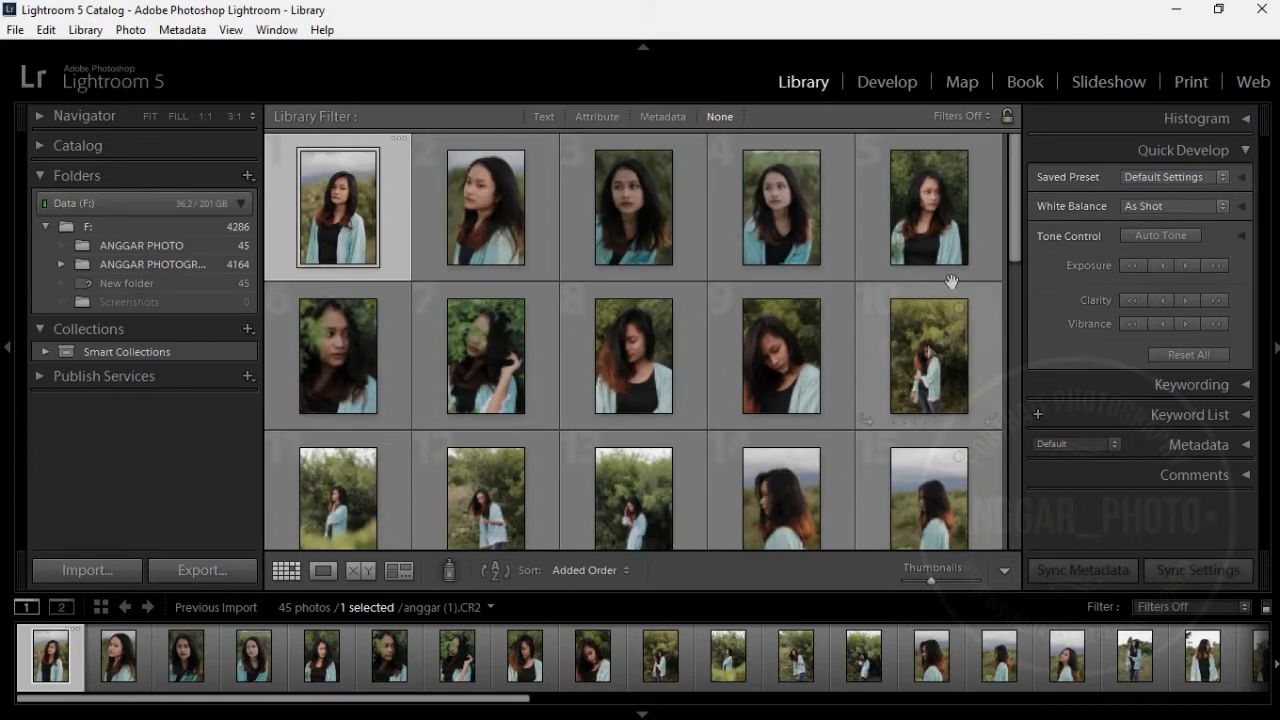
- Look through the imported photos and open the first one, anggar (1).CR2, in the Develop module
drag(1012, 180, 1016, 540)
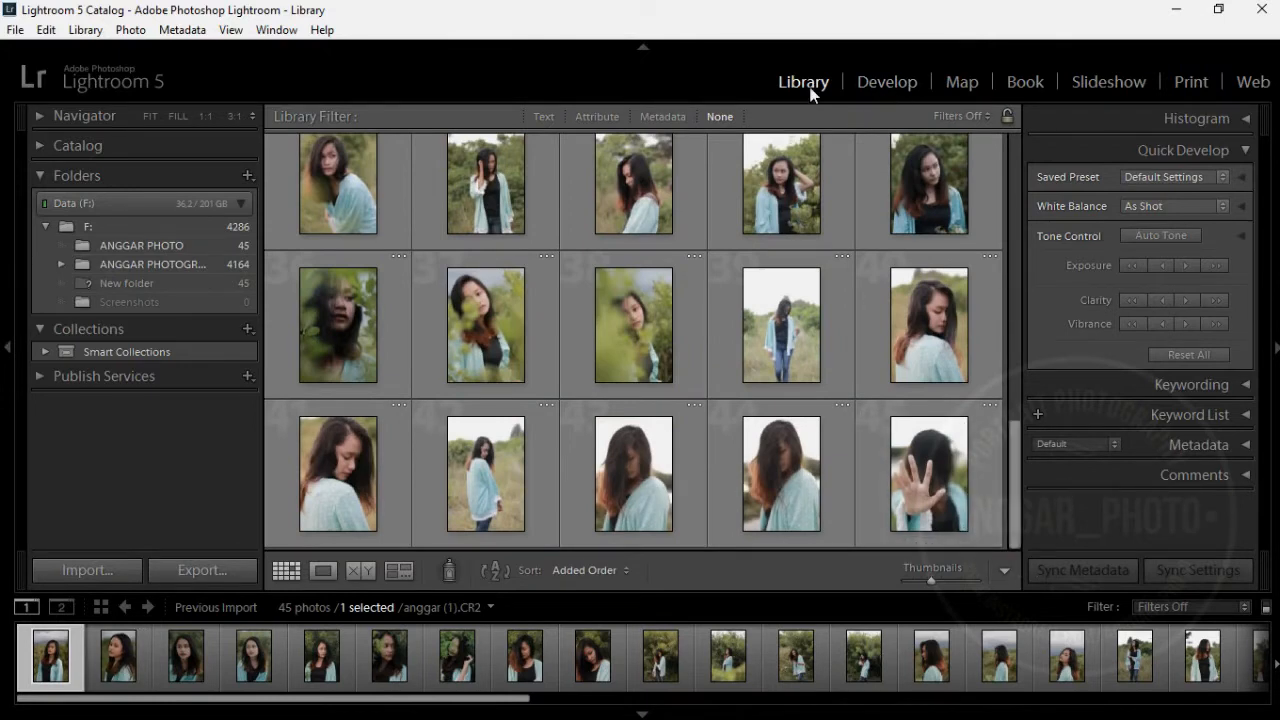
click(882, 87)
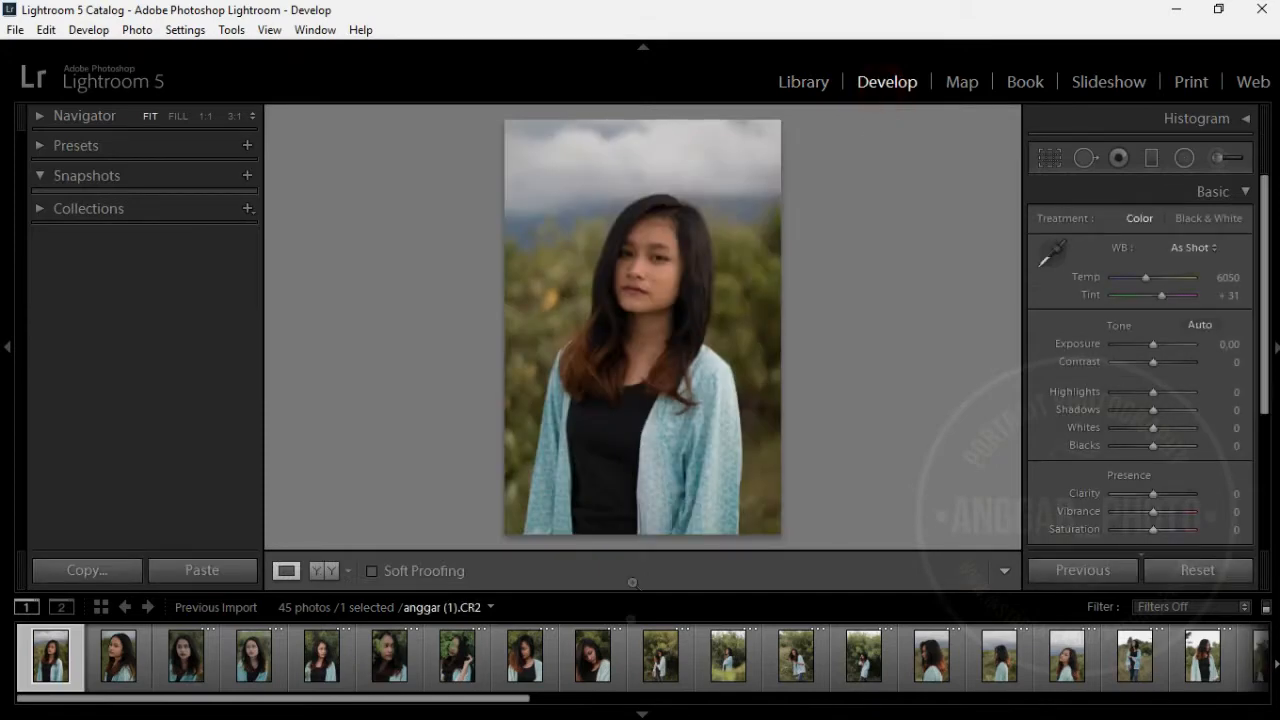
scroll(668, 674, down, 10)
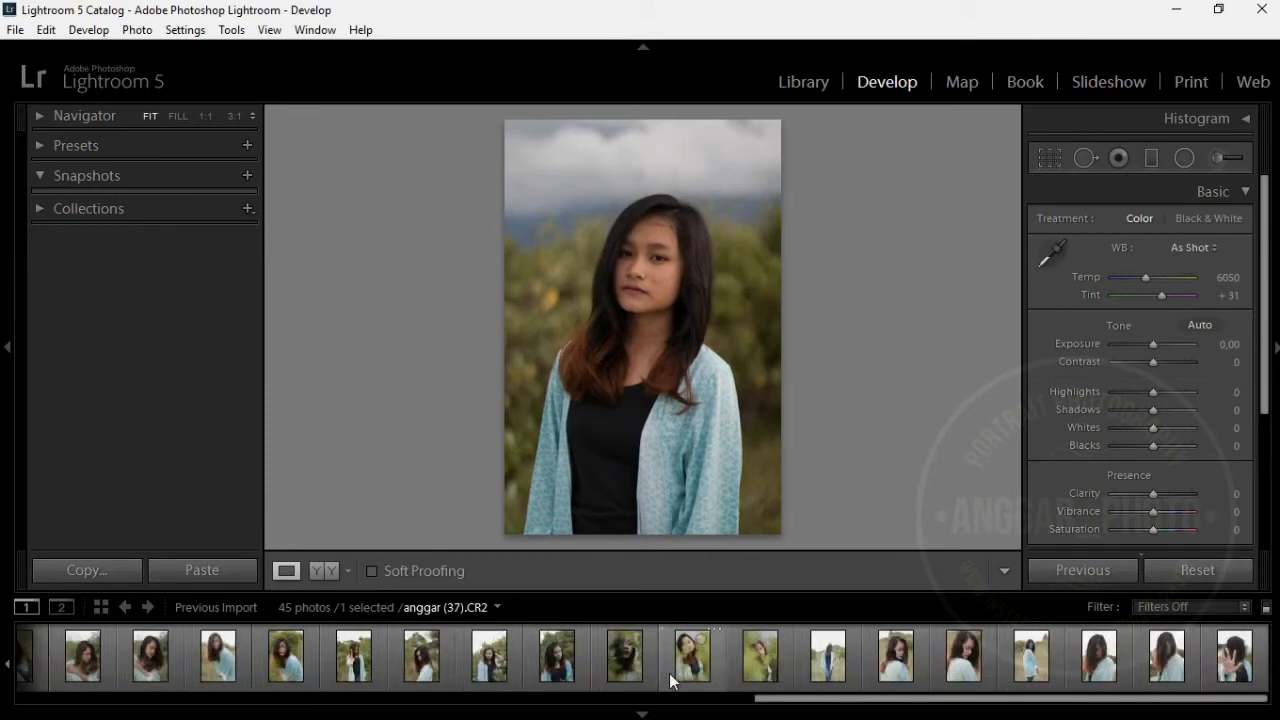
scroll(669, 673, up, 10)
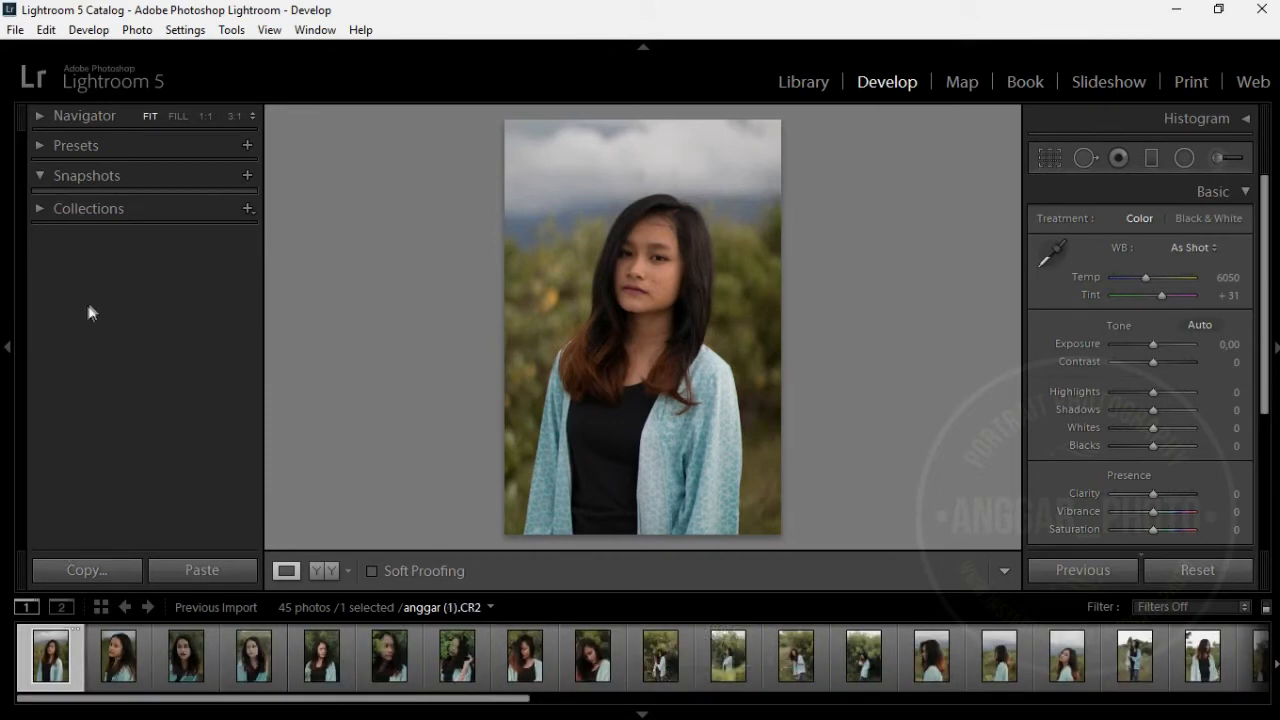
scroll(673, 665, down, 5)
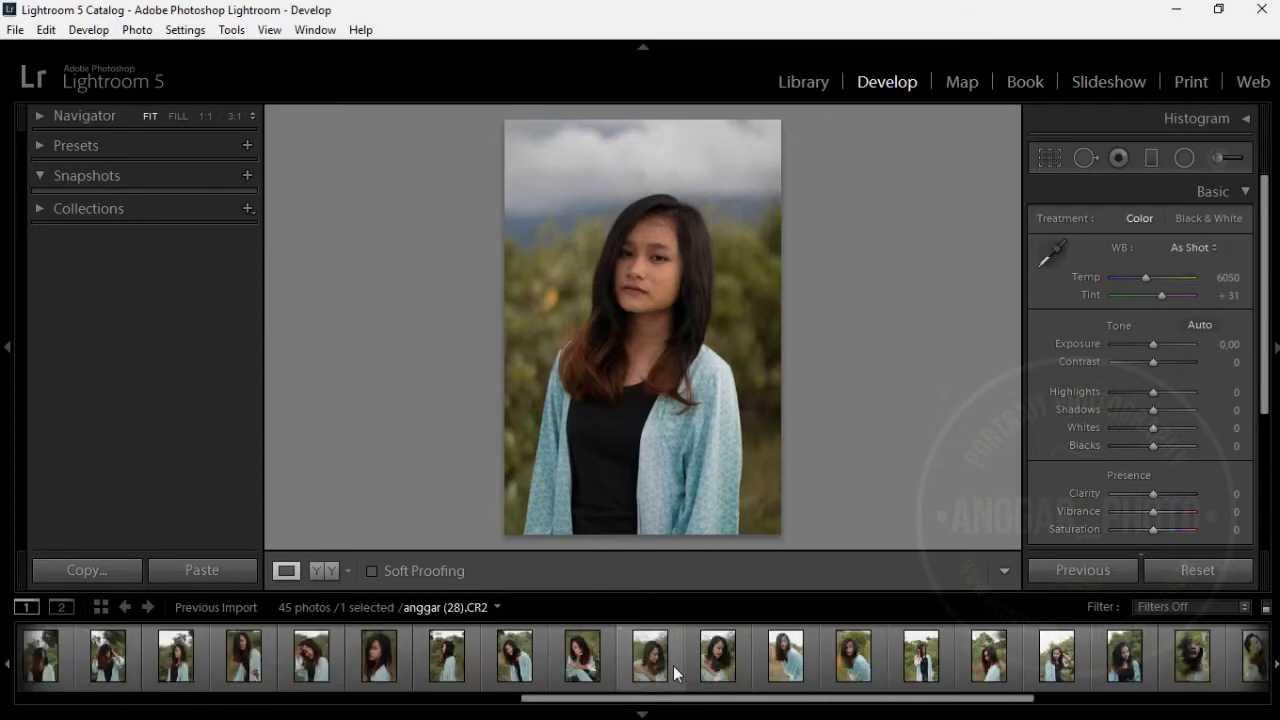
scroll(673, 665, up, 7)
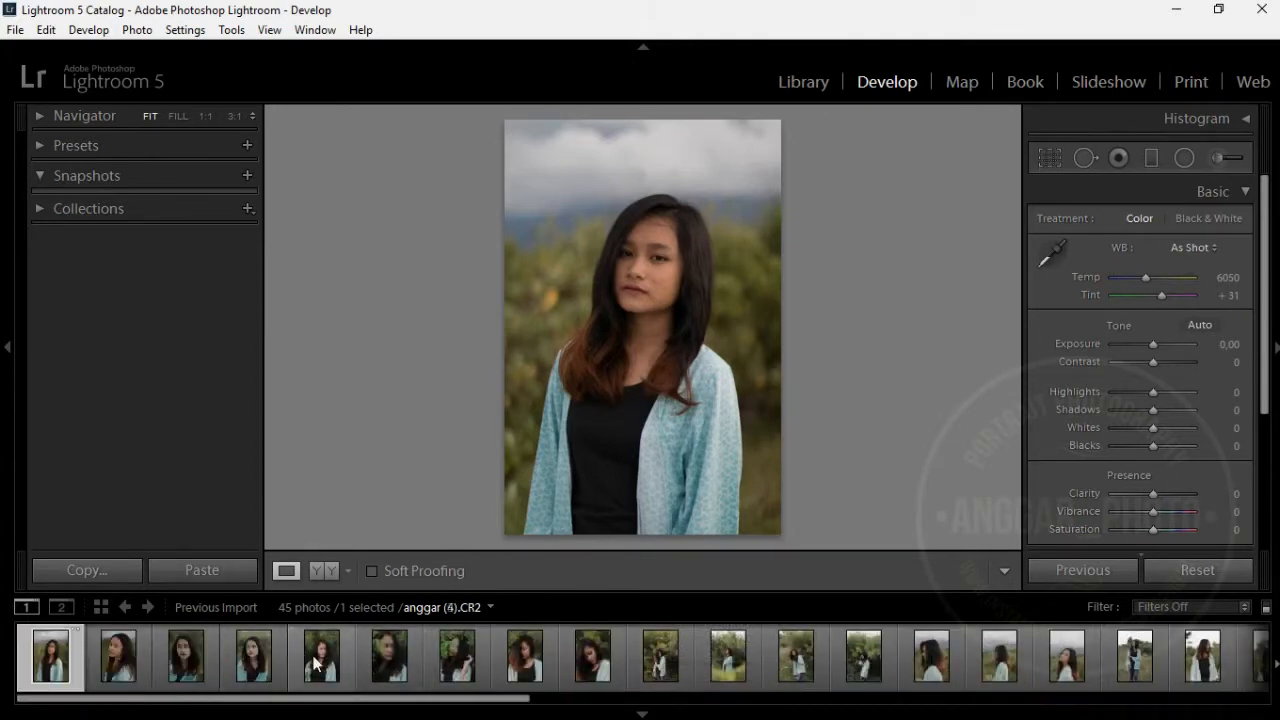
click(374, 660)
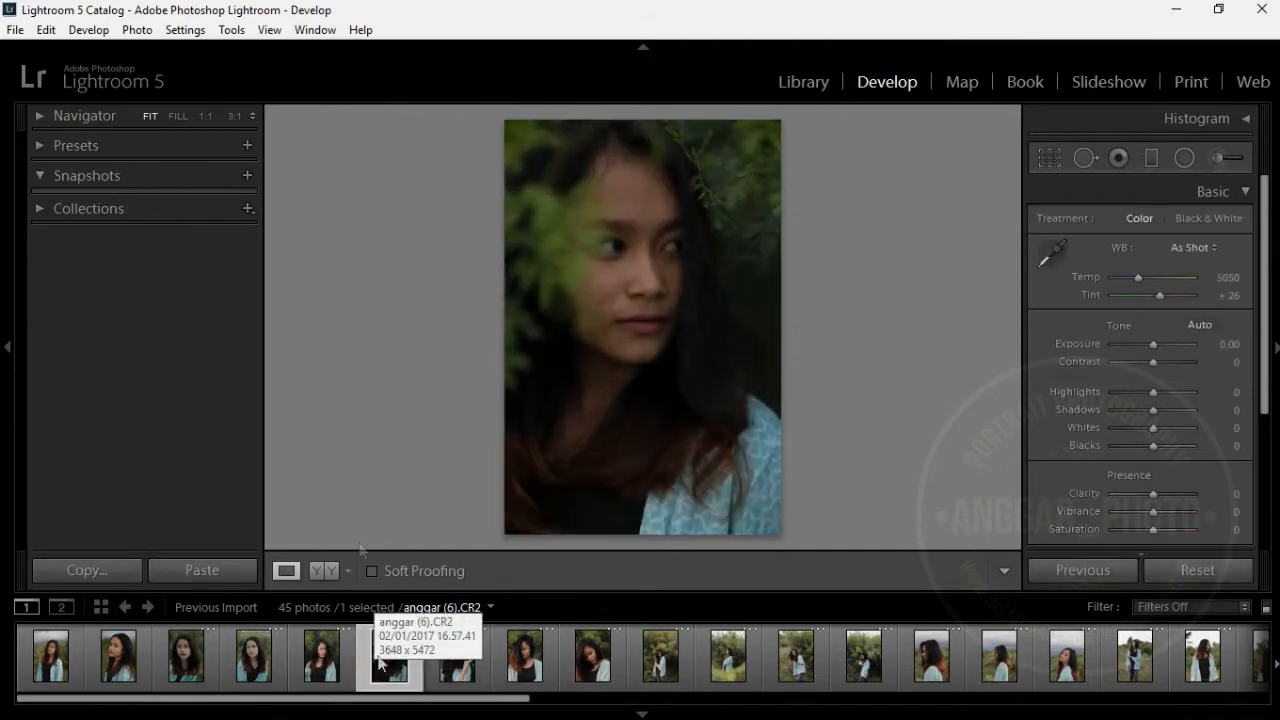
click(75, 665)
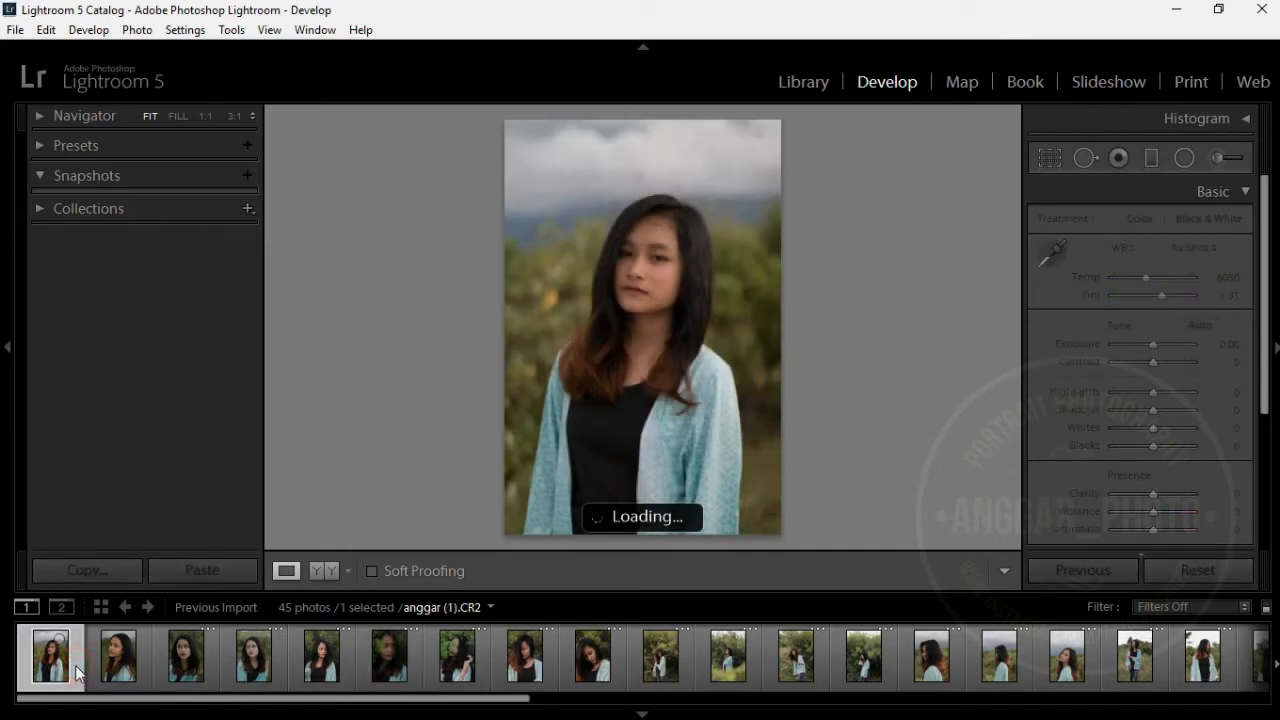
- Try the presets Anggar Photo - 01 and 02 on the first photo, and apply Anggar Photo - 03
click(193, 150)
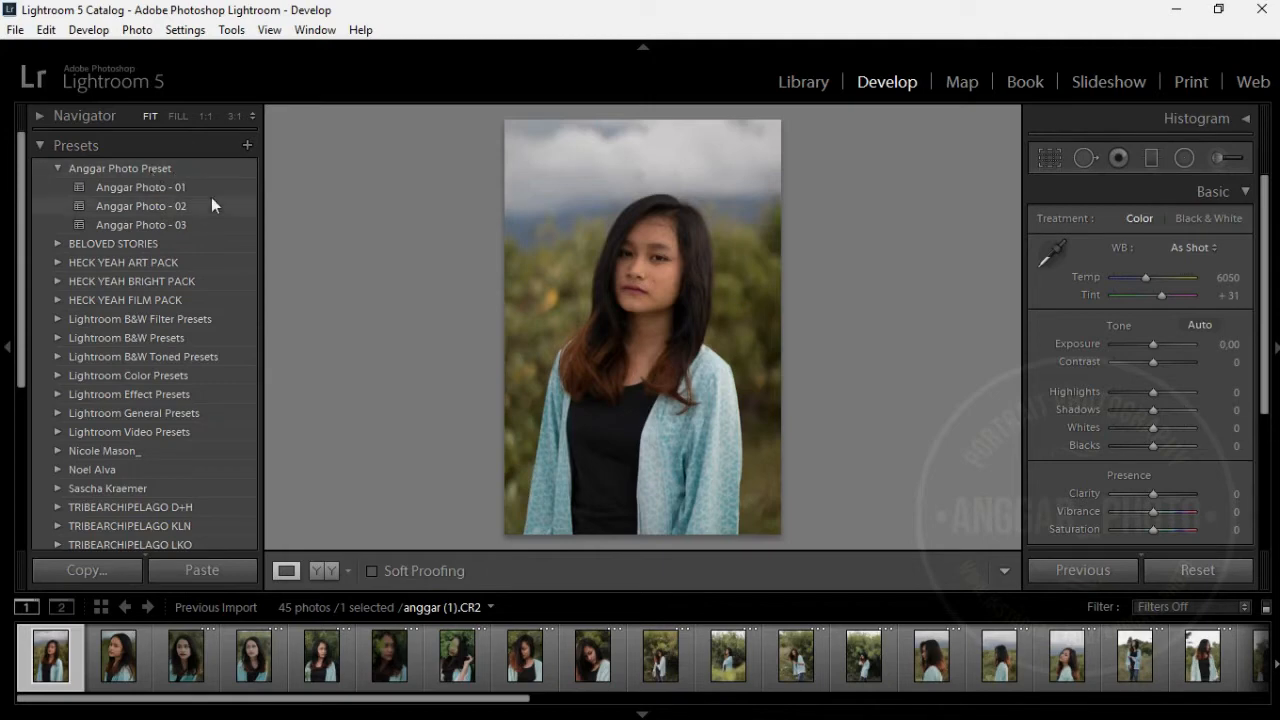
click(119, 188)
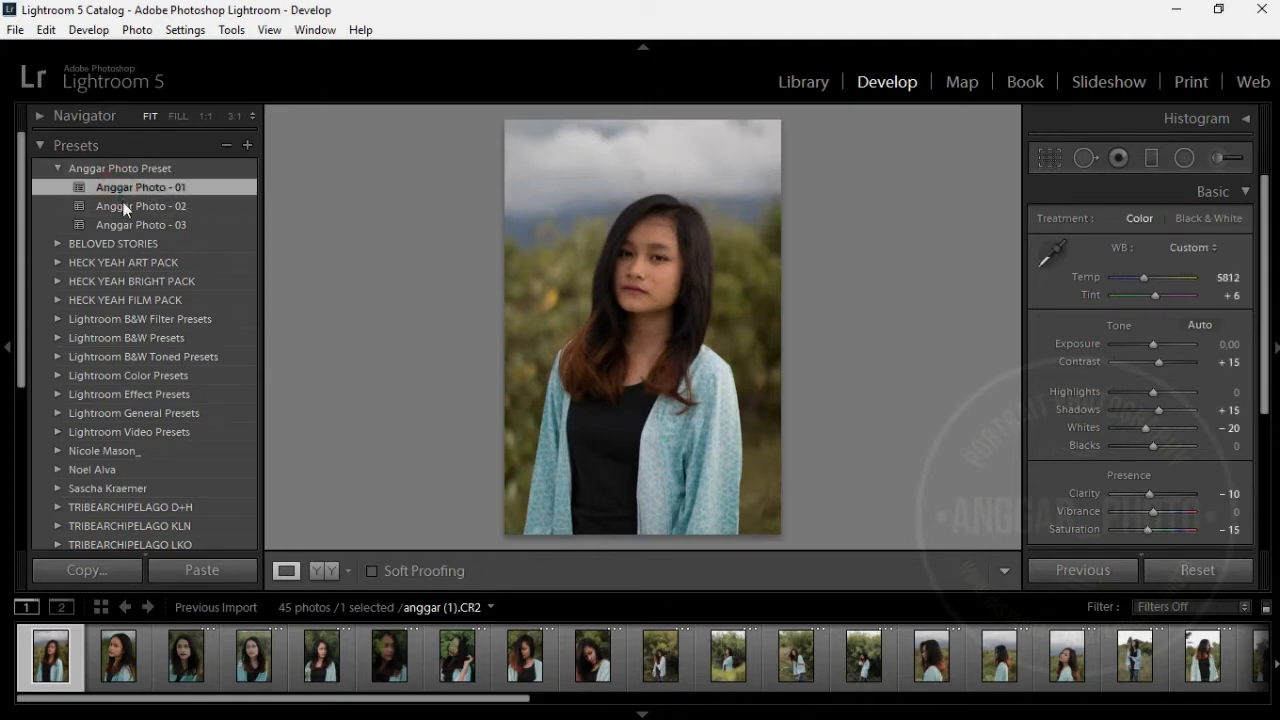
click(122, 204)
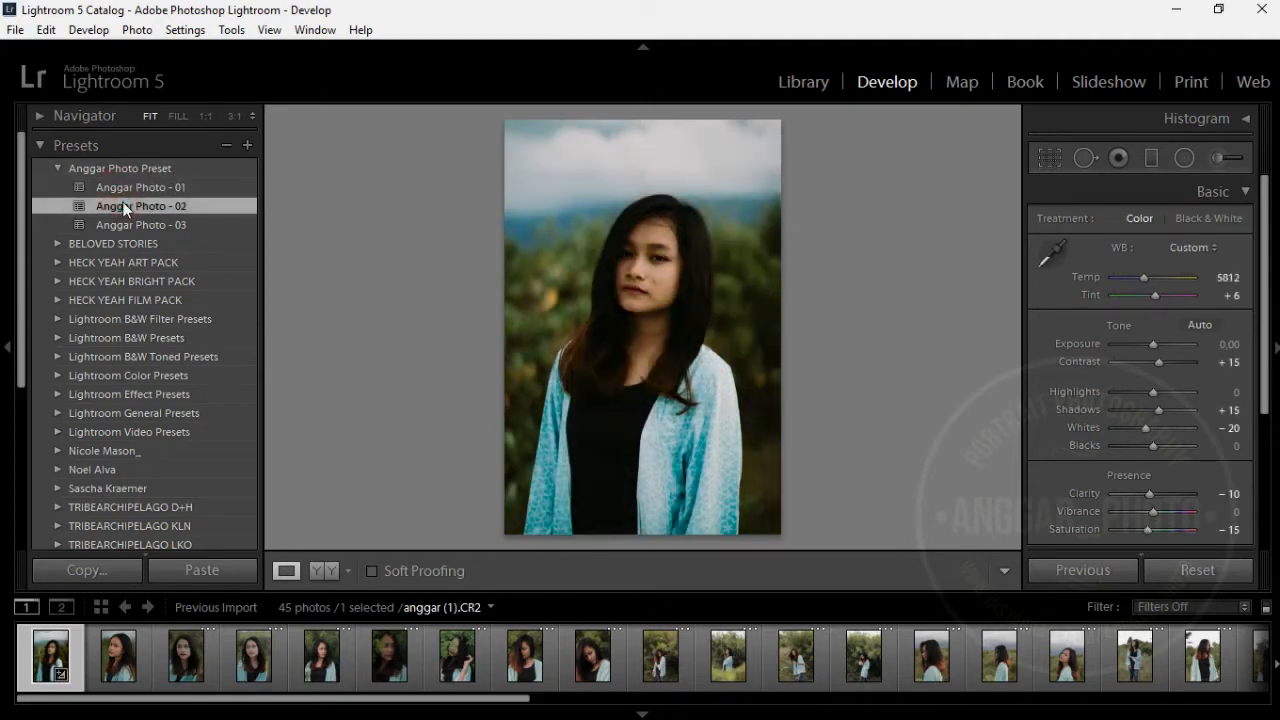
click(130, 224)
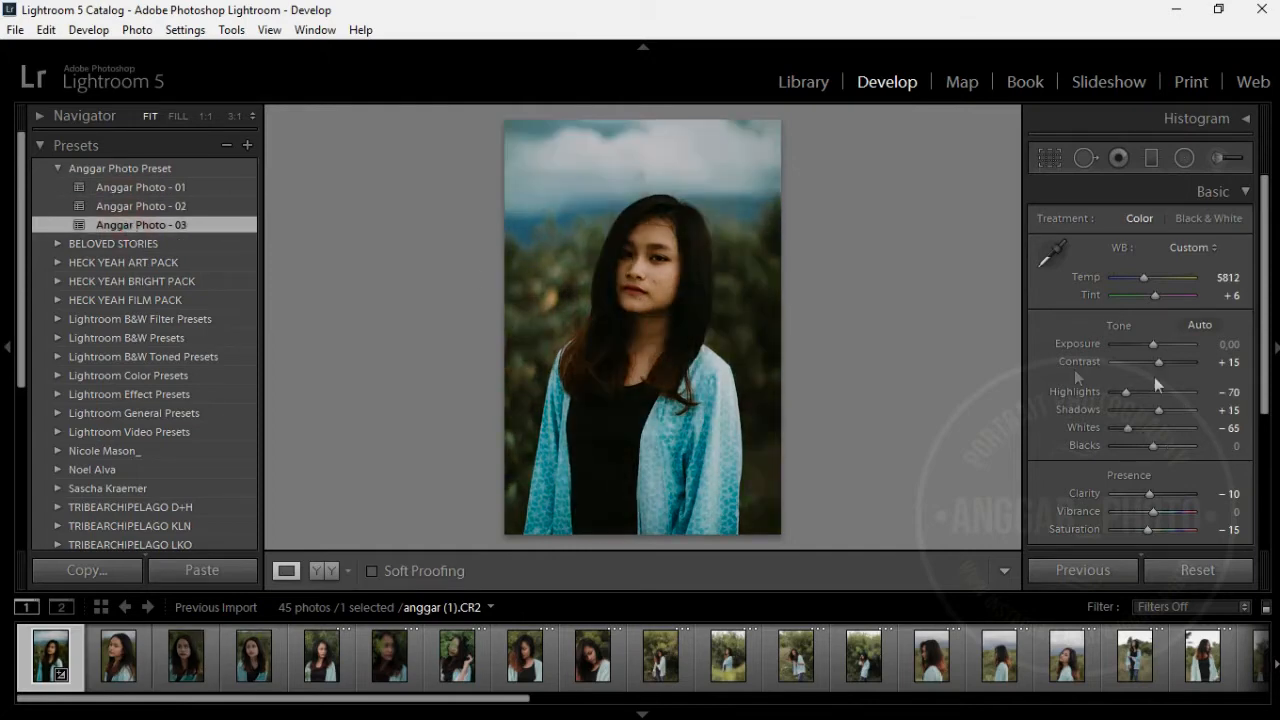
- Raise the first photo's Exposure to +0,83
drag(1265, 280, 1263, 322)
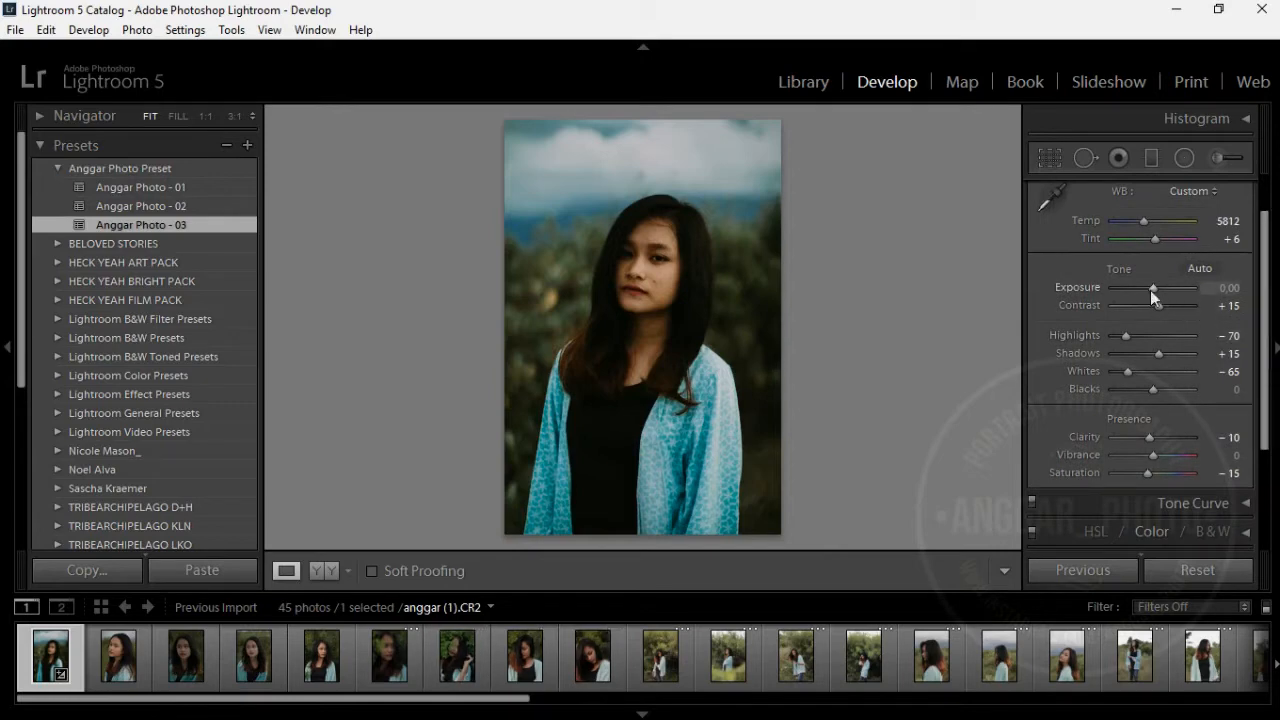
drag(1151, 290, 1157, 288)
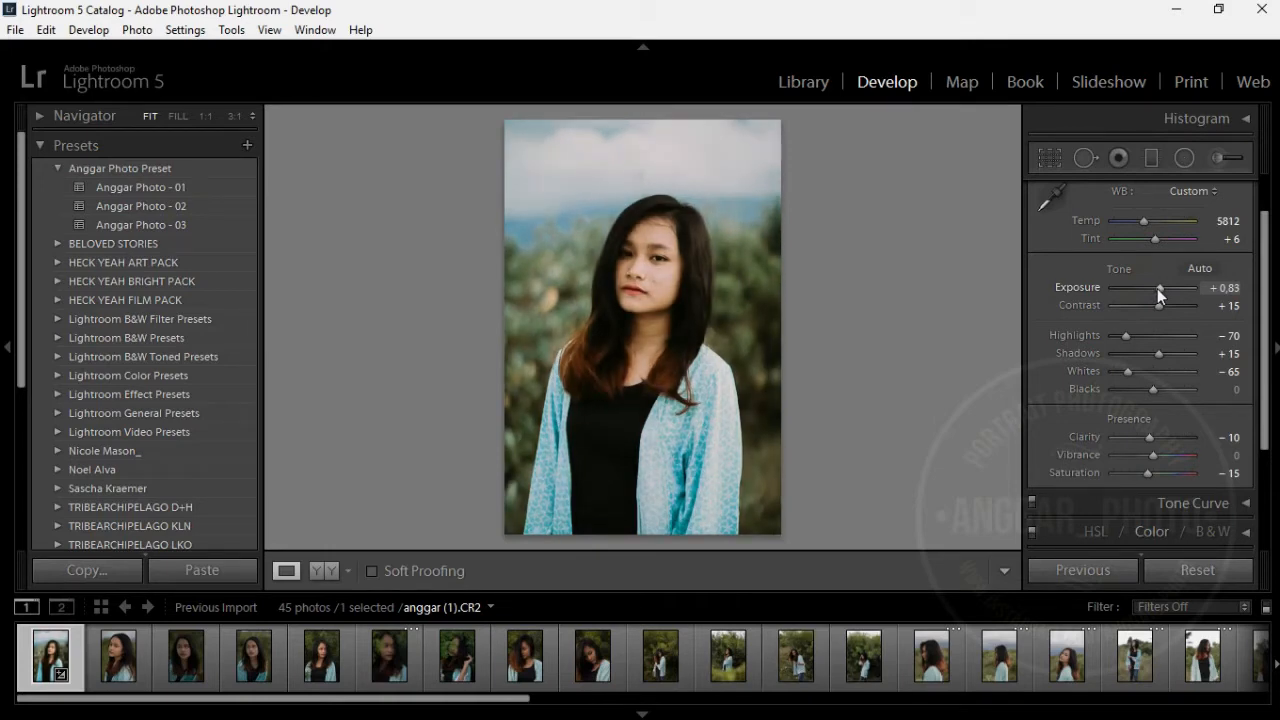
- Examine the photo's sharpening and noise reduction settings
scroll(1266, 336, down, 1)
drag(1266, 336, 1262, 450)
click(1221, 439)
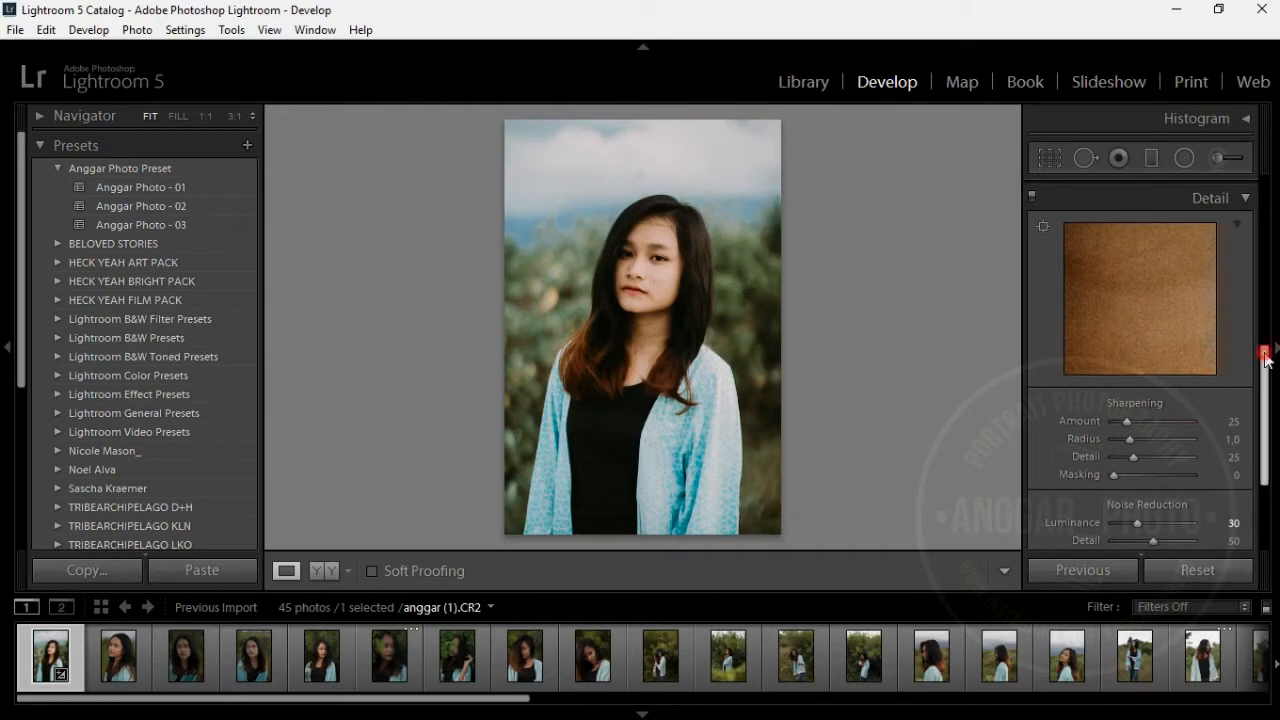
drag(1262, 356, 1268, 398)
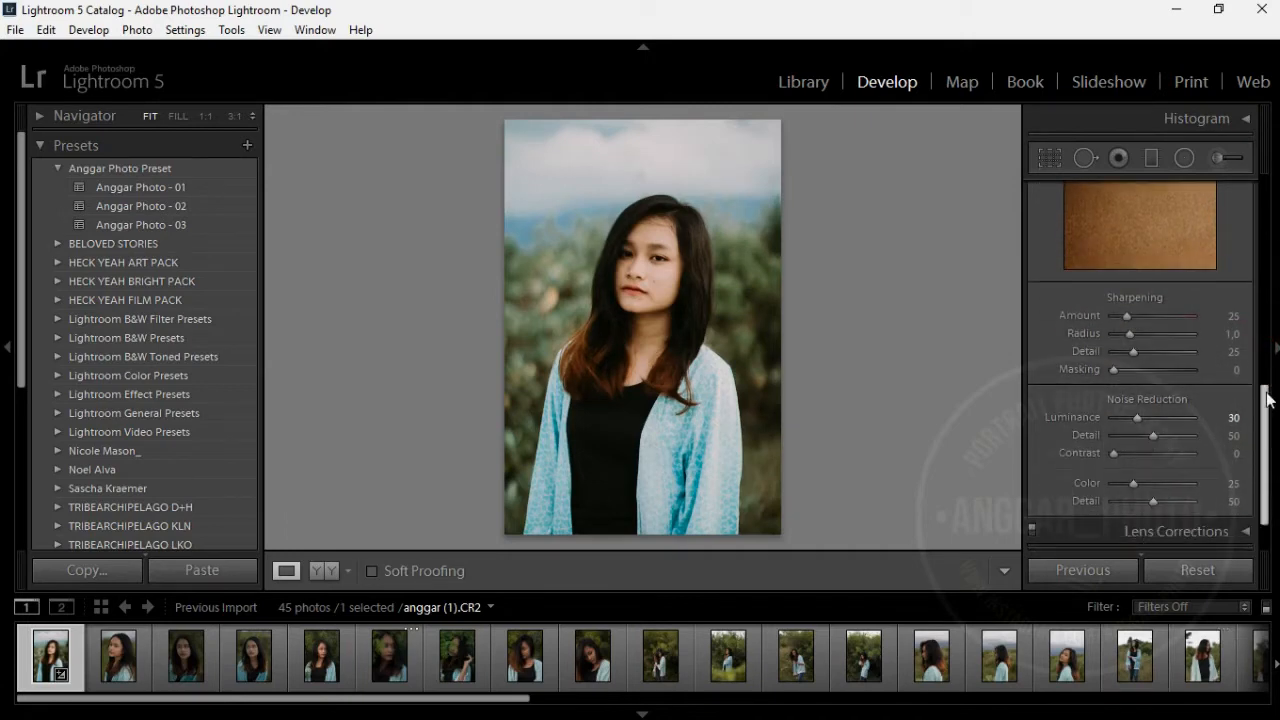
drag(1268, 398, 1266, 358)
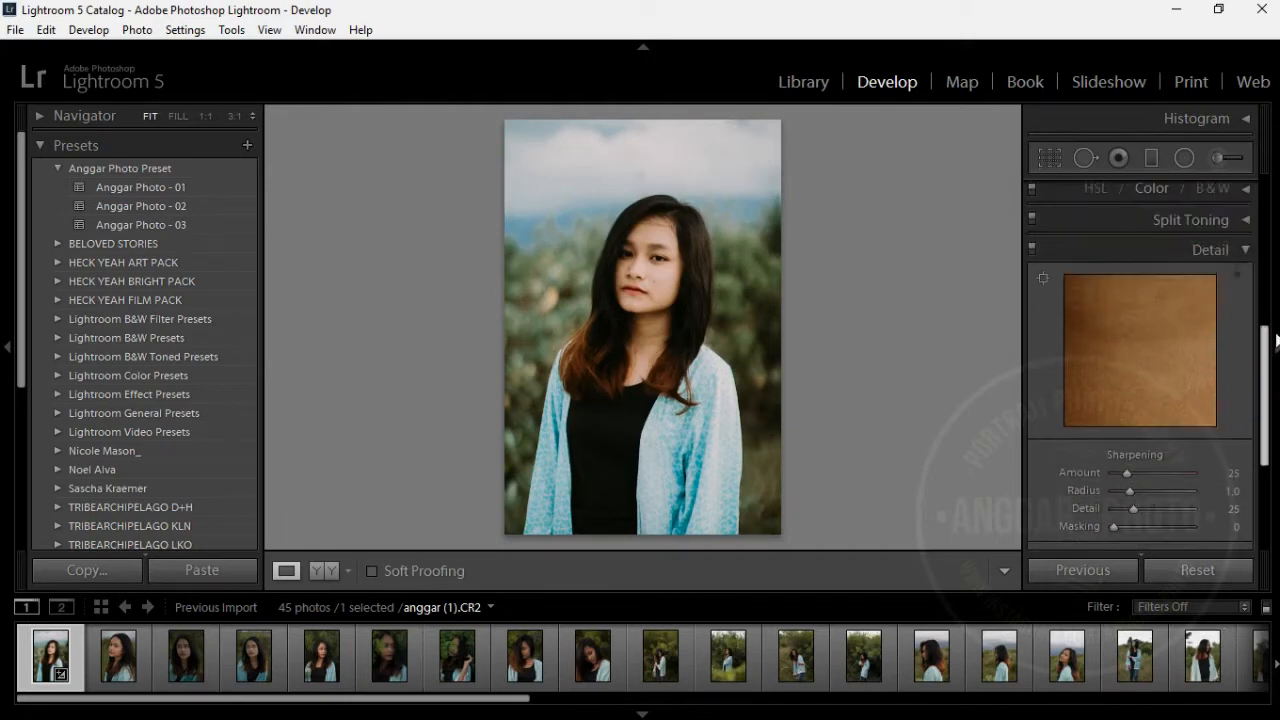
click(1246, 257)
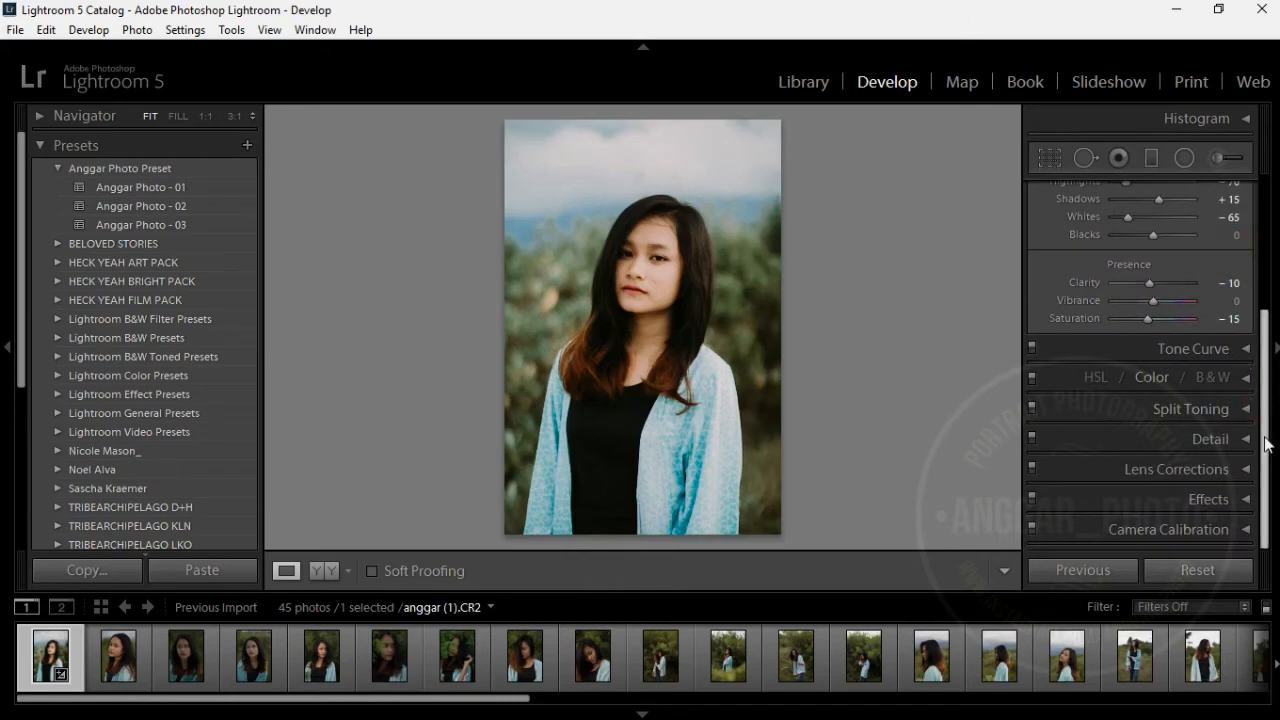
- Set the Lens Vignetting amount to -81 in the photo's manual lens corrections
click(1246, 469)
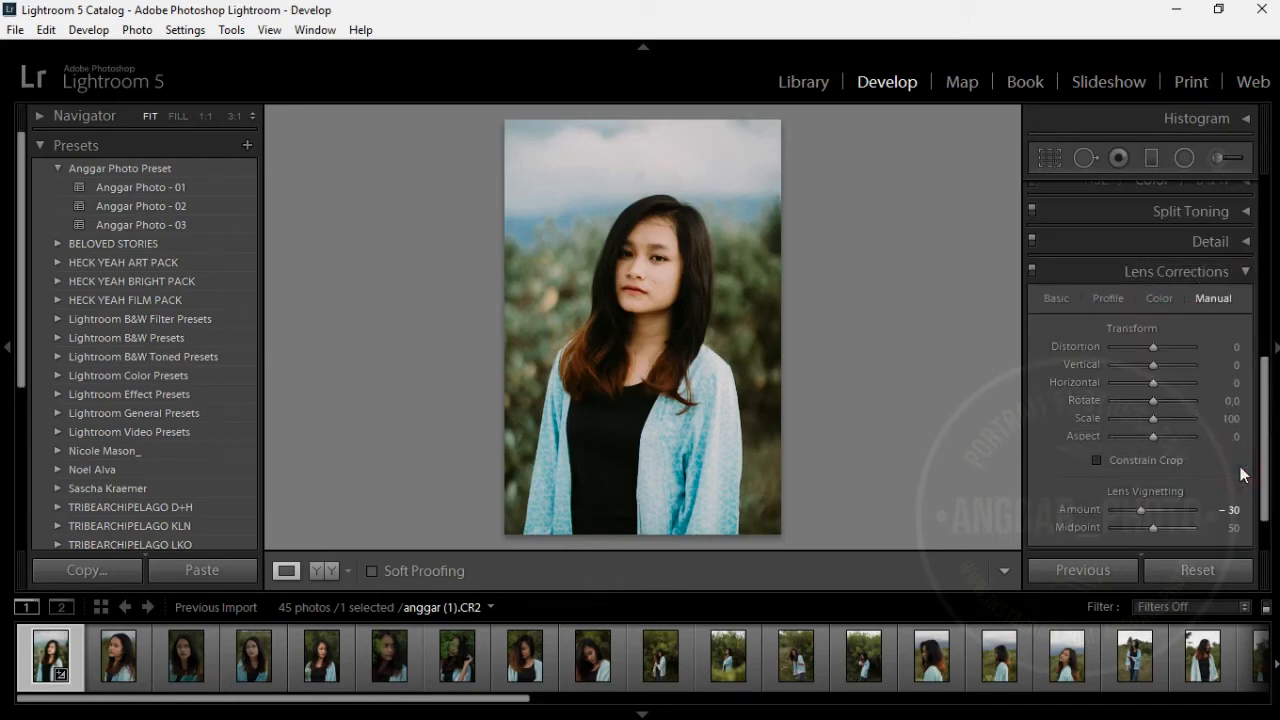
drag(1265, 400, 1265, 430)
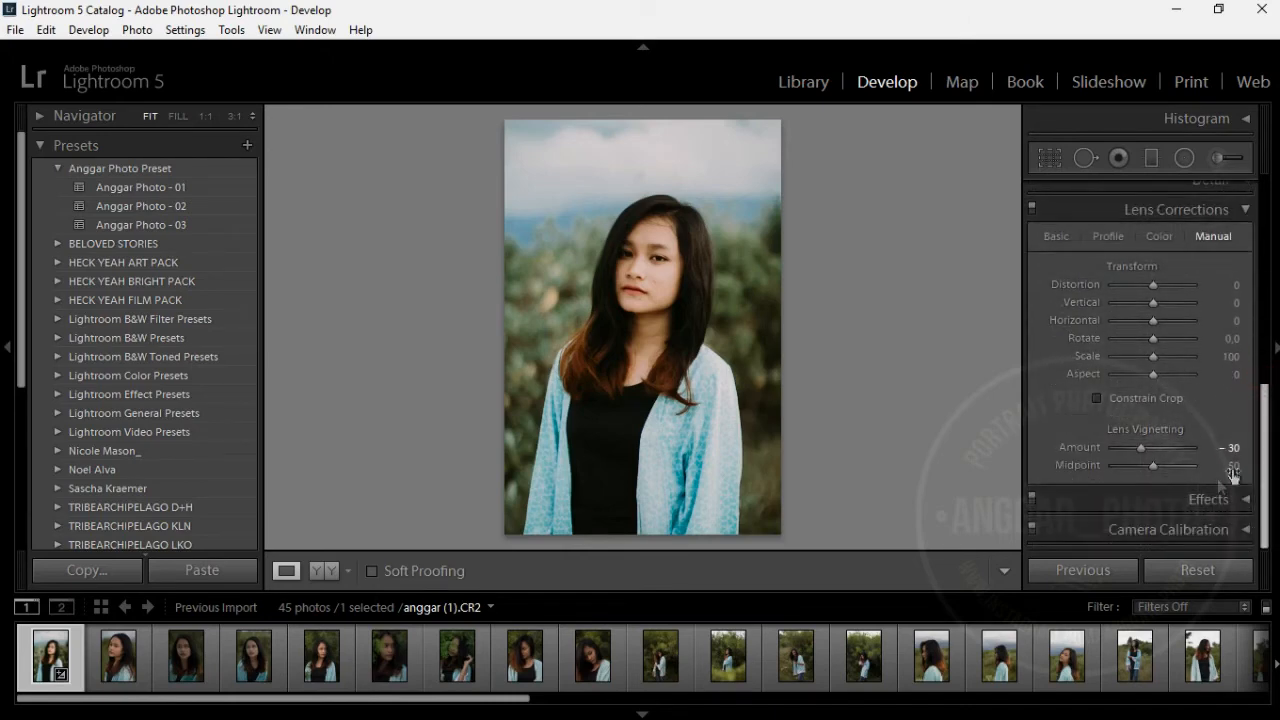
drag(1142, 449, 1122, 449)
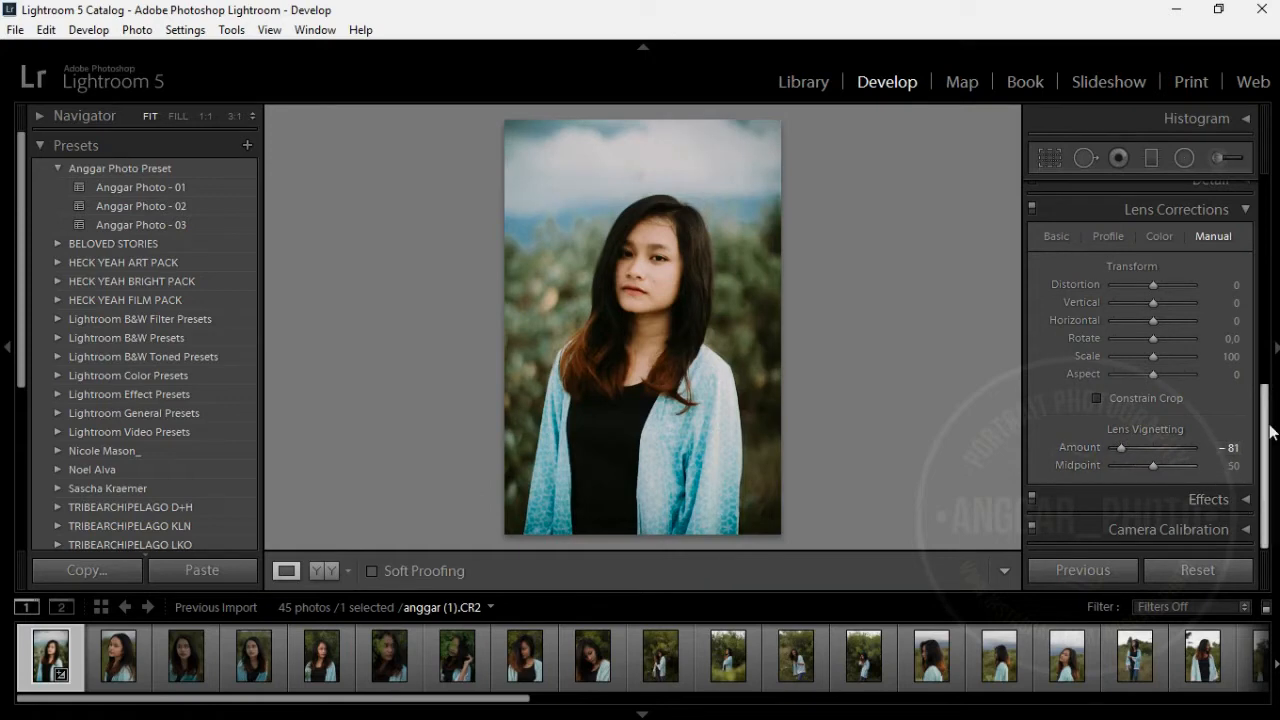
click(1249, 211)
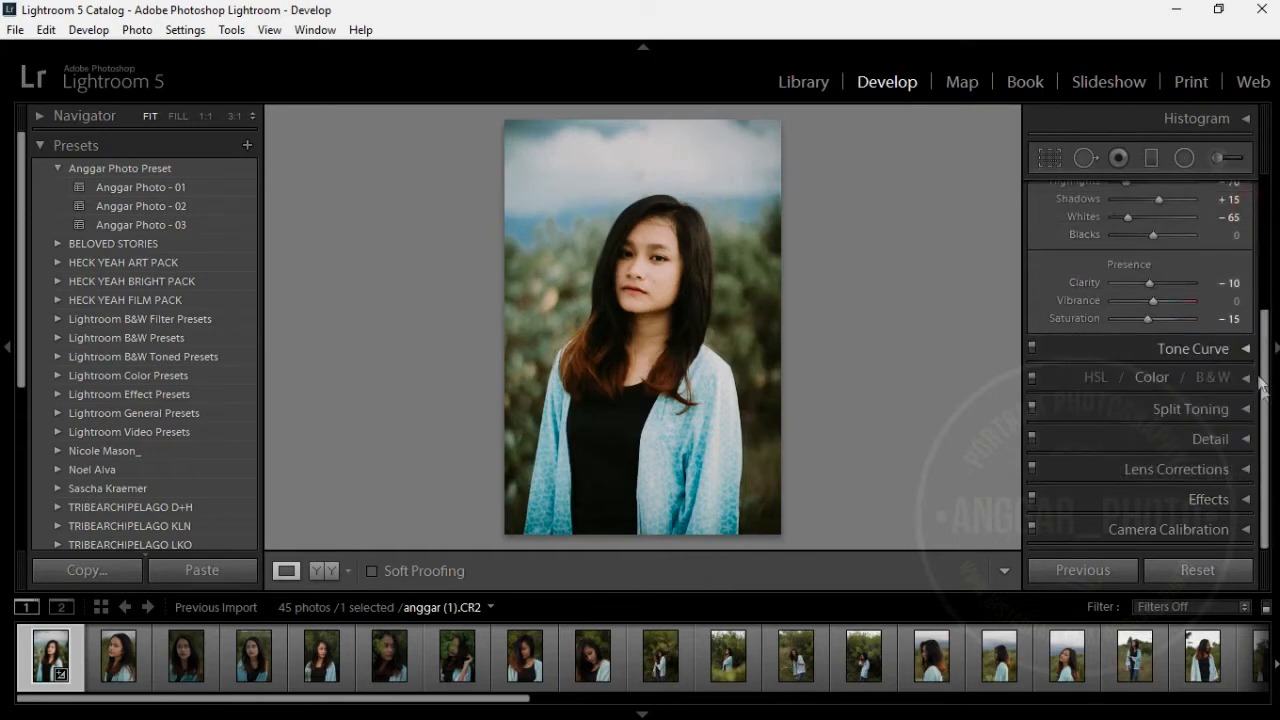
- Set the Post-Crop Vignetting amount to -21 and lower the grain amount in the photo's effects
click(1246, 501)
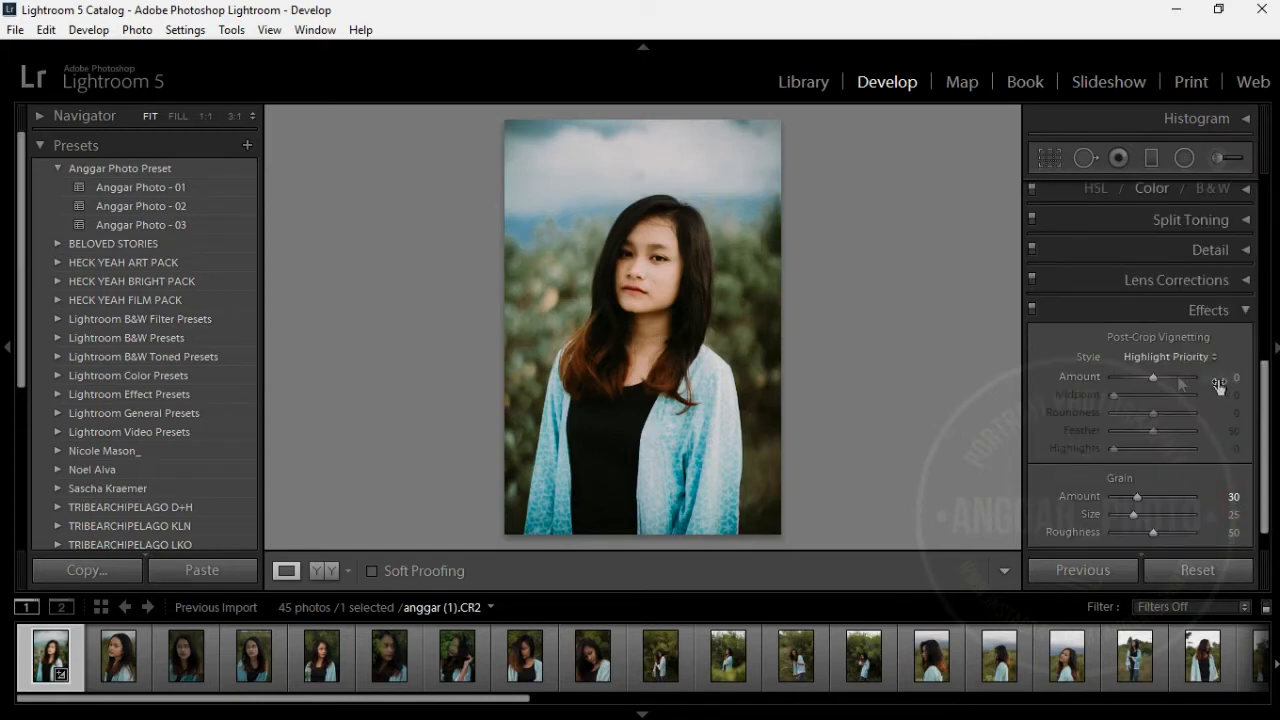
drag(1151, 375, 1143, 376)
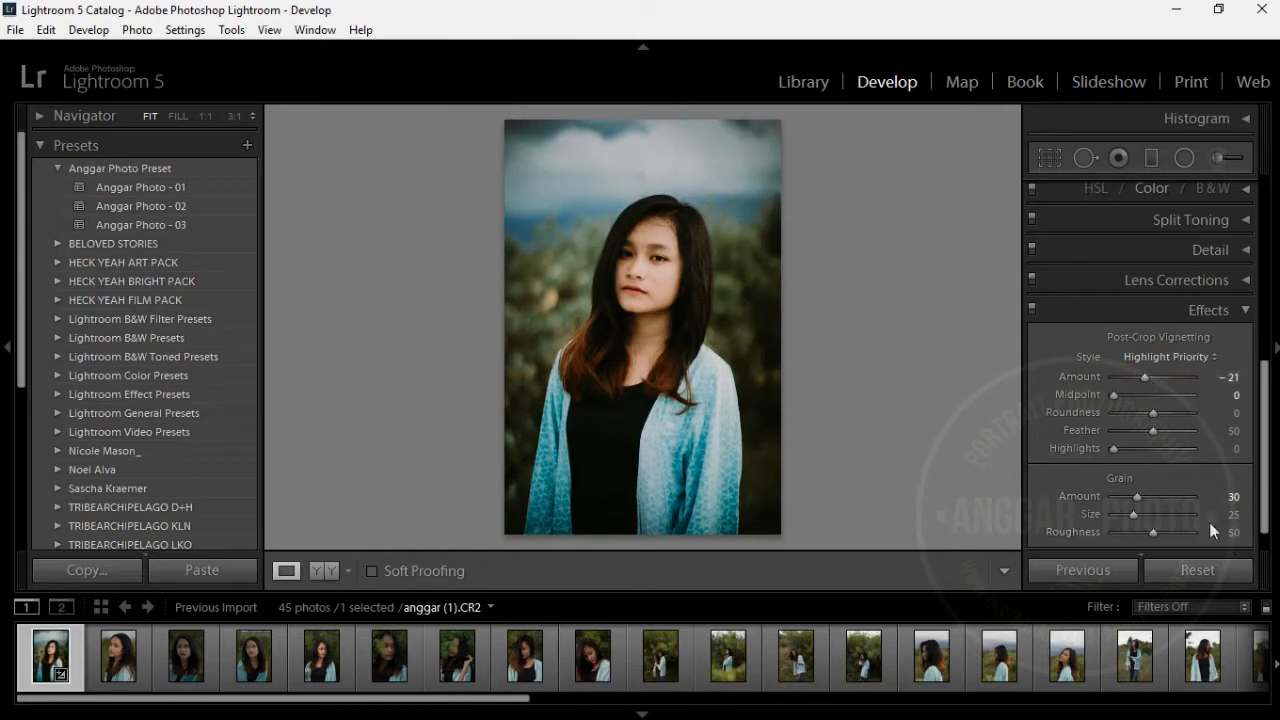
drag(1138, 497, 1129, 497)
click(1245, 312)
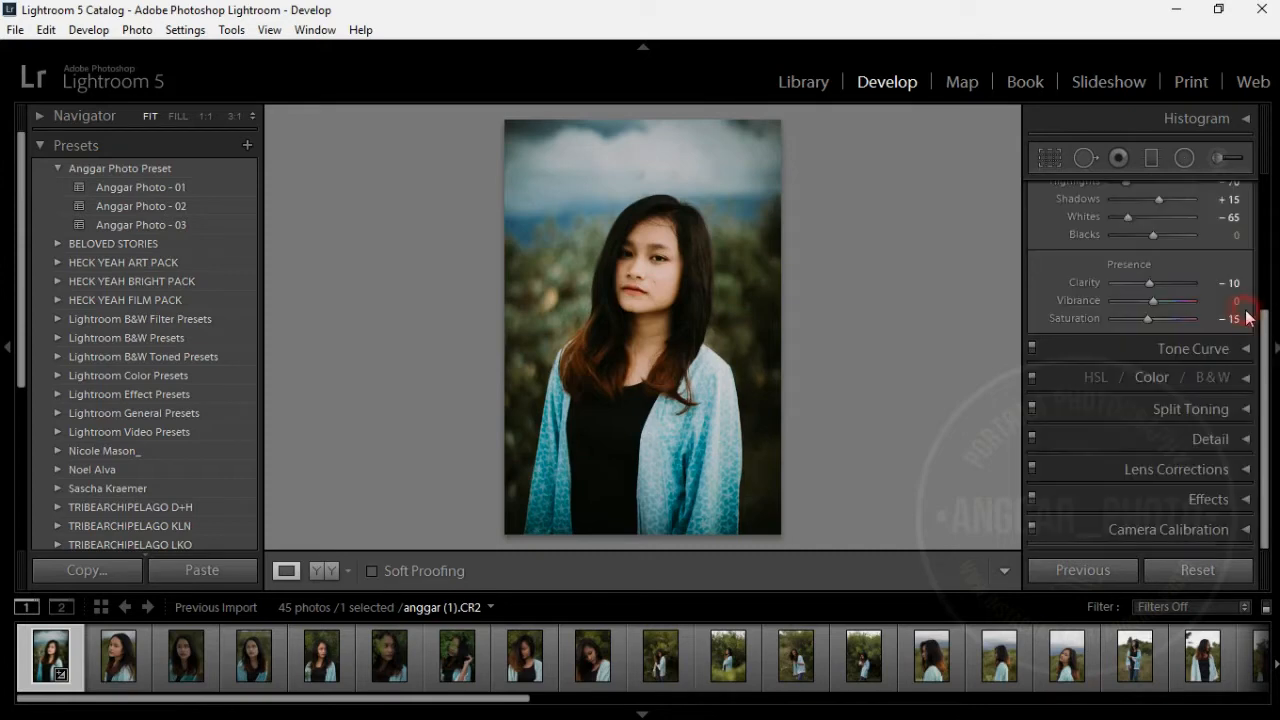
- Select all imported photos and synchronize the first photo's develop settings to them, keeping the preselected options
drag(1265, 322, 1273, 195)
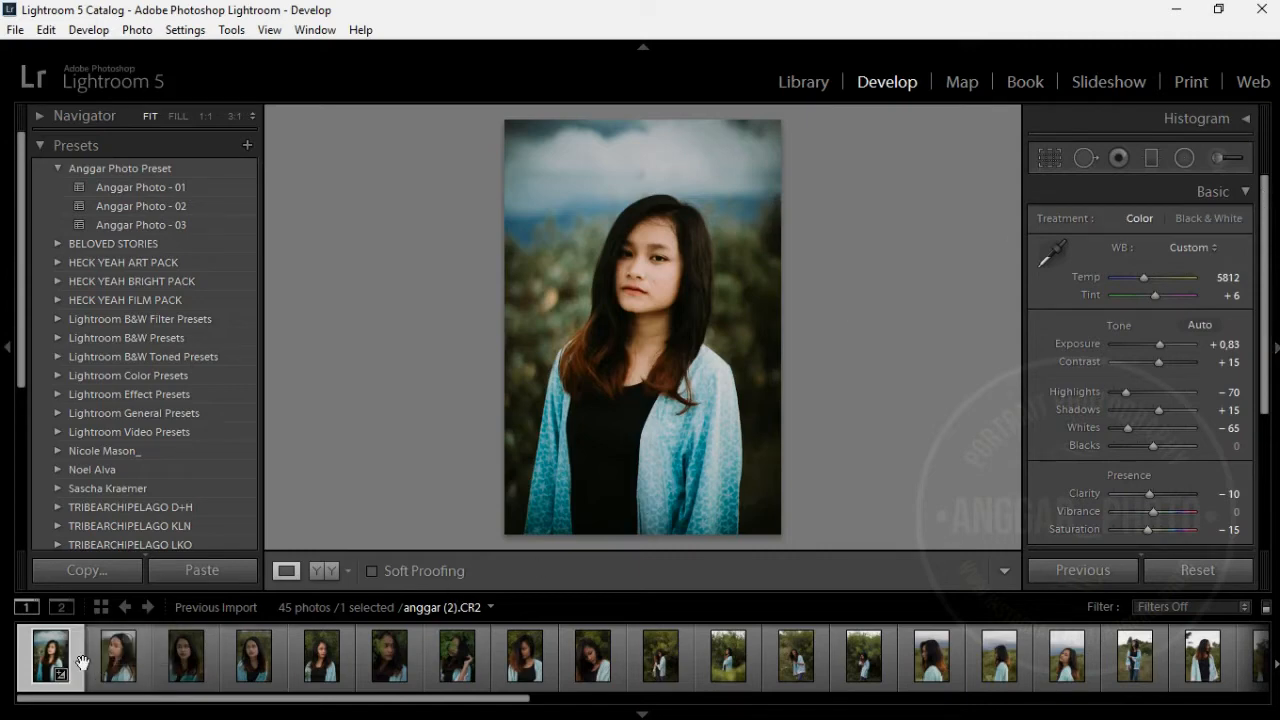
key(ctrl+a)
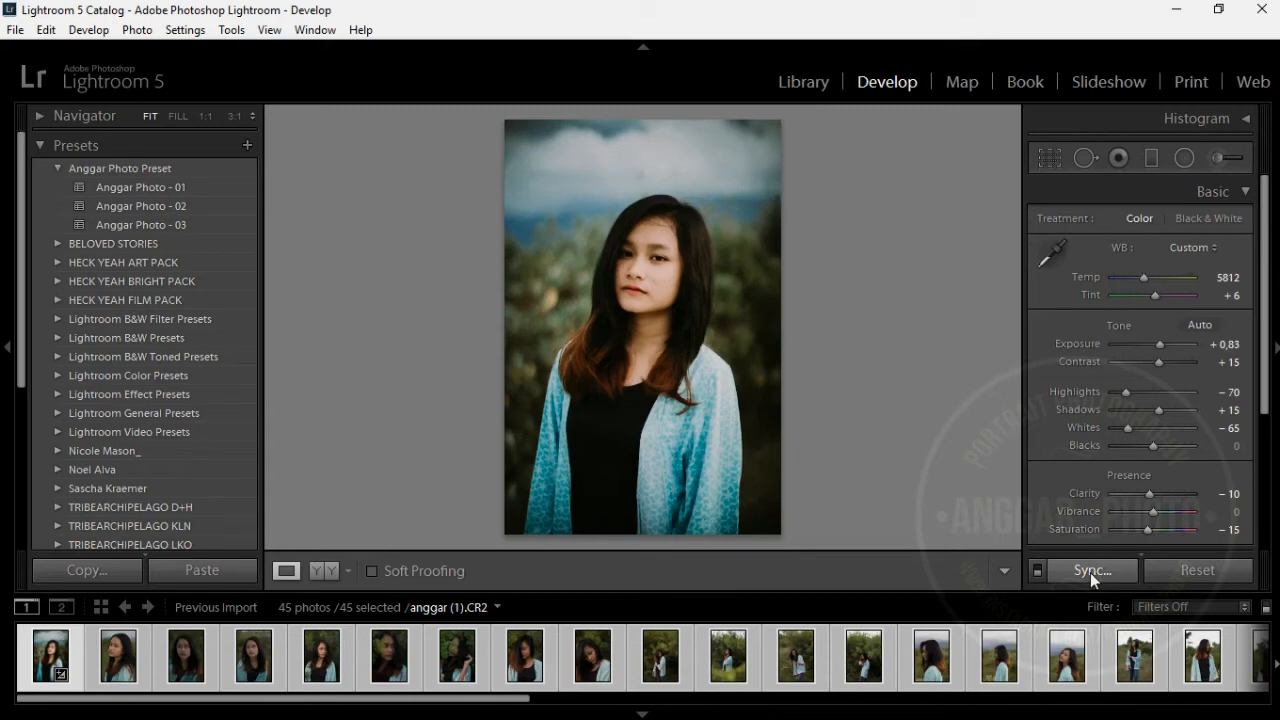
click(1098, 572)
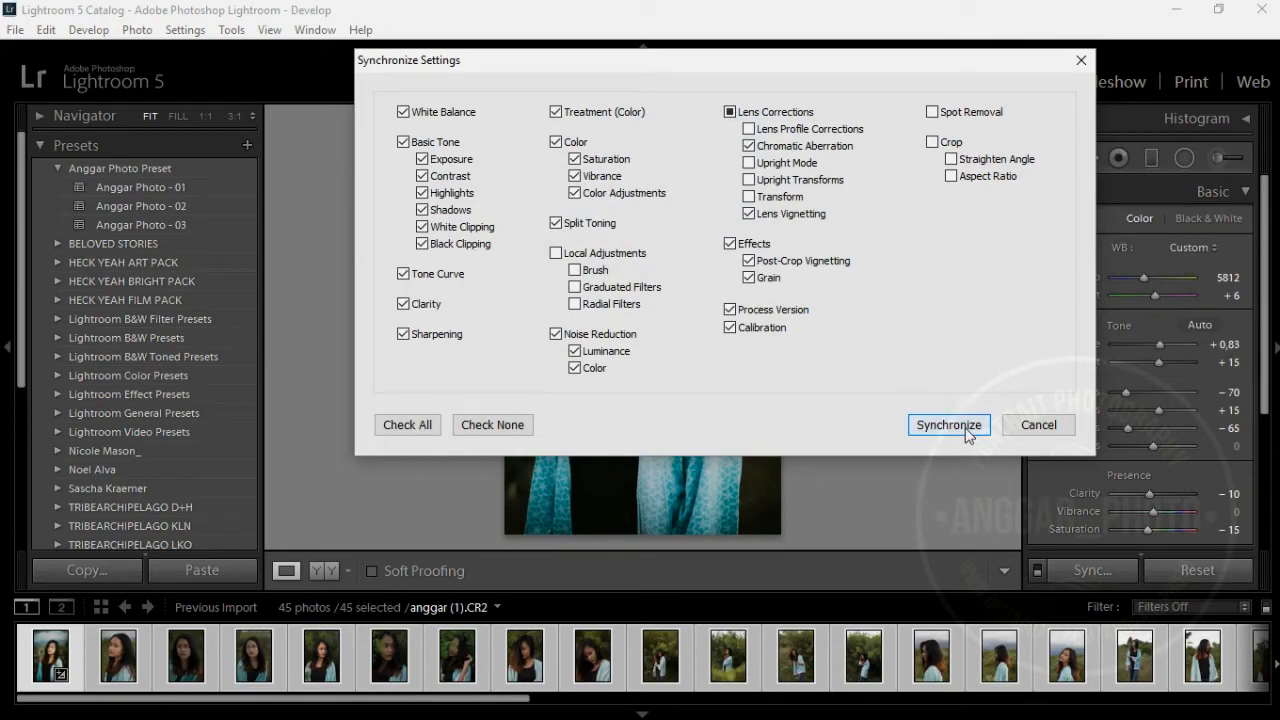
click(949, 425)
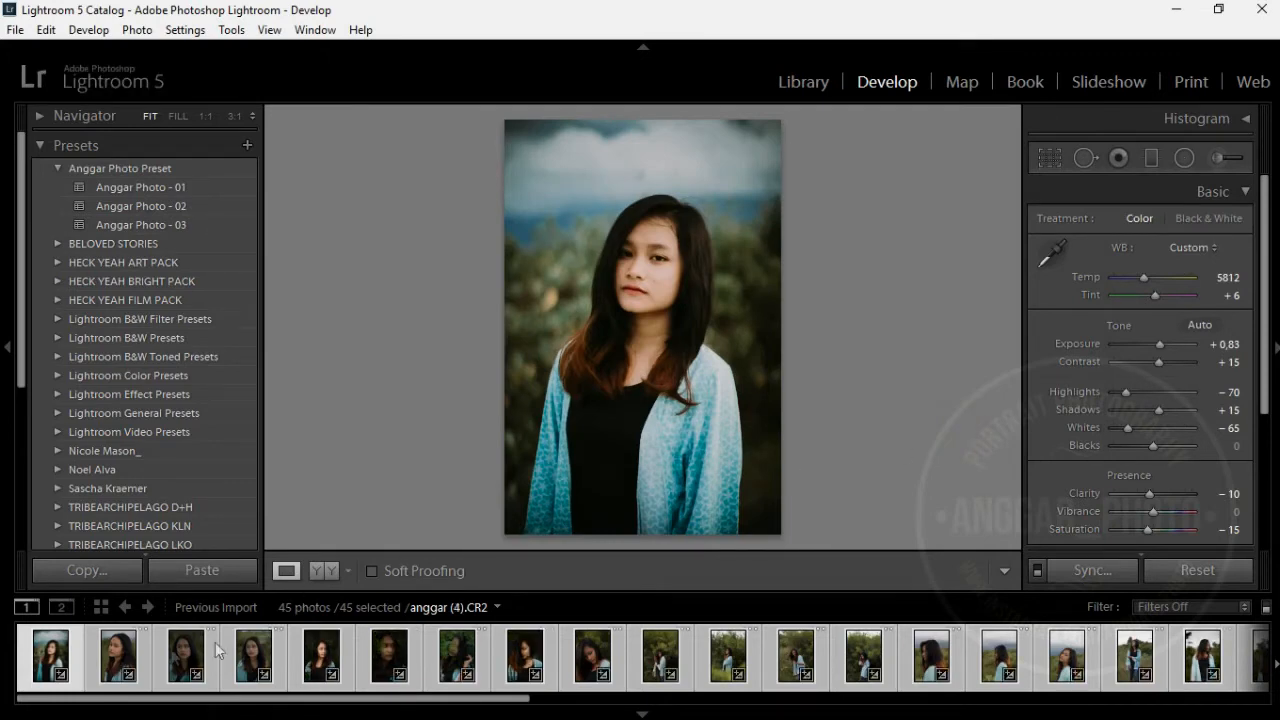
- Brighten the dark close-up portrait, the sixth imported photo, by setting its Exposure to +2,02
click(143, 668)
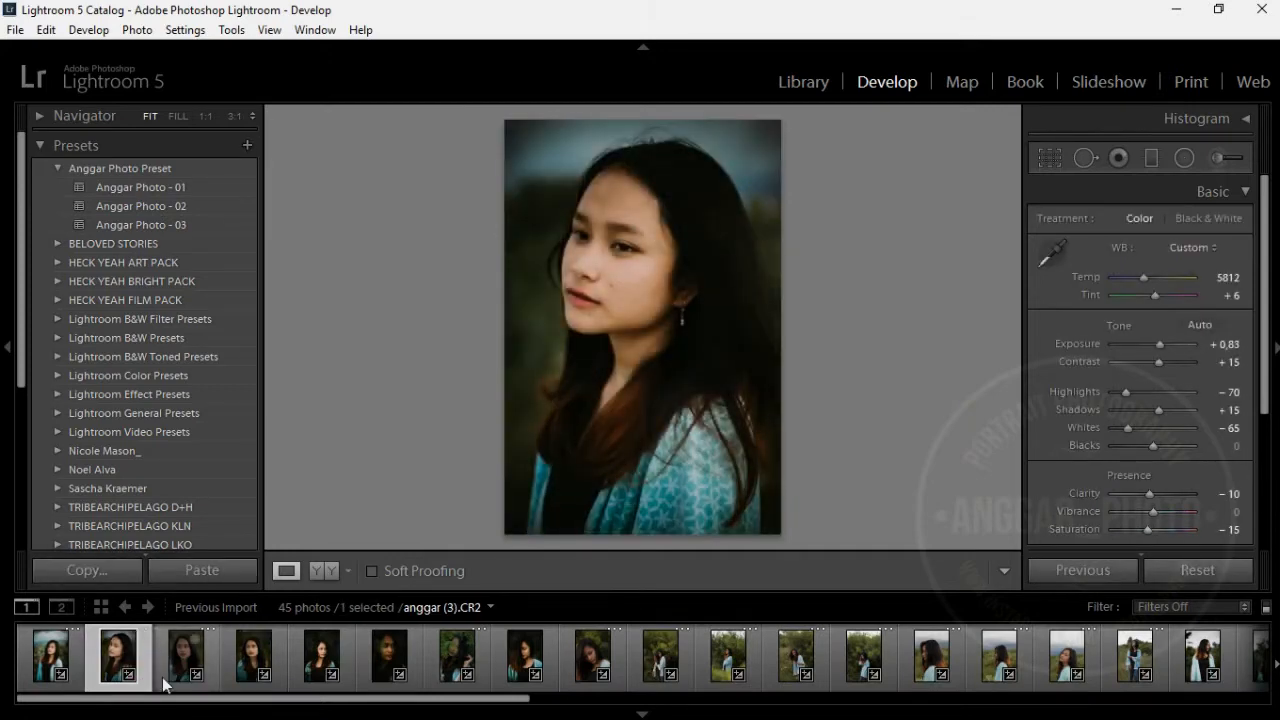
click(366, 681)
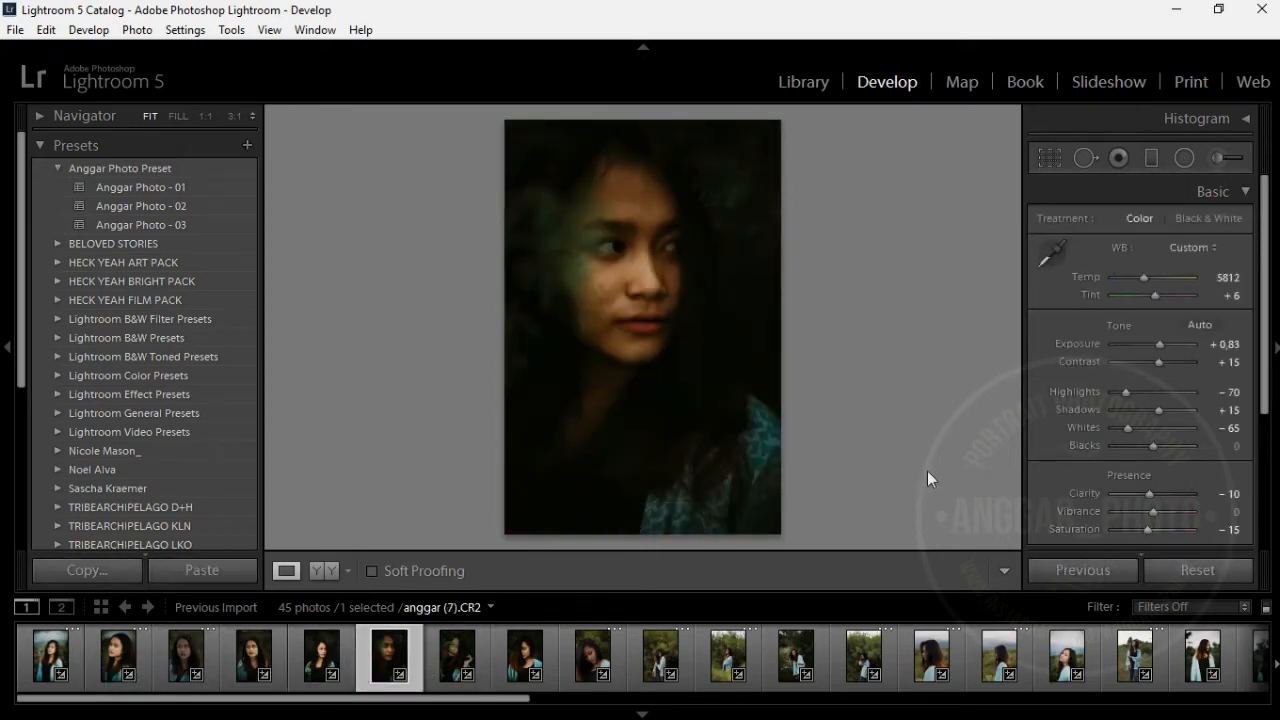
drag(1161, 343, 1170, 342)
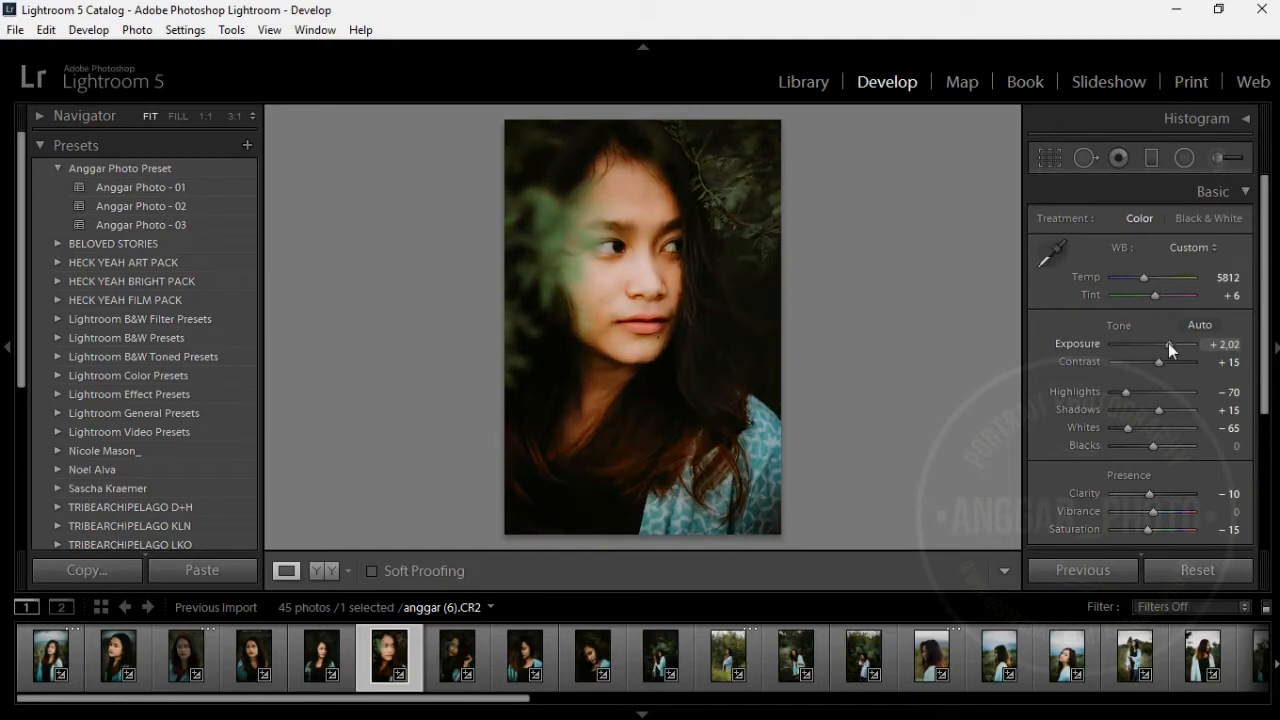
- Look through the other synchronized photos and set the Exposure of the third imported photo to +1,91
scroll(689, 646, down, 10)
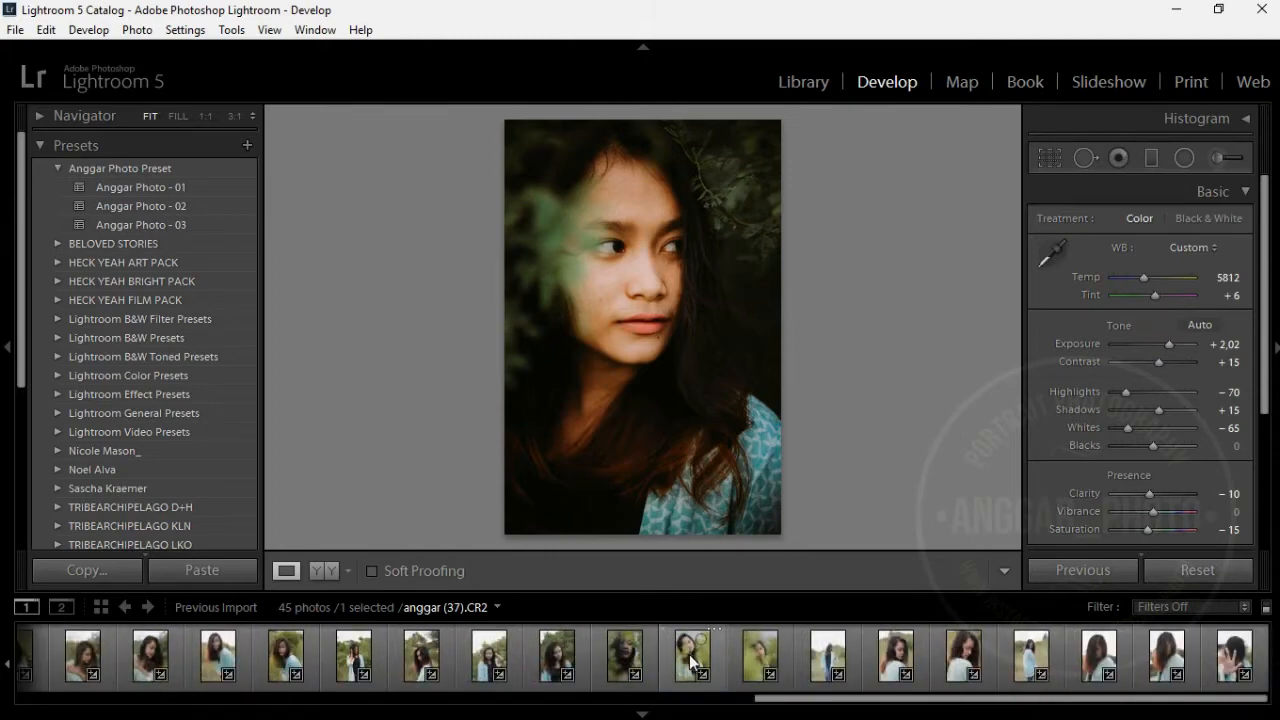
scroll(671, 676, up, 3)
scroll(670, 676, up, 8)
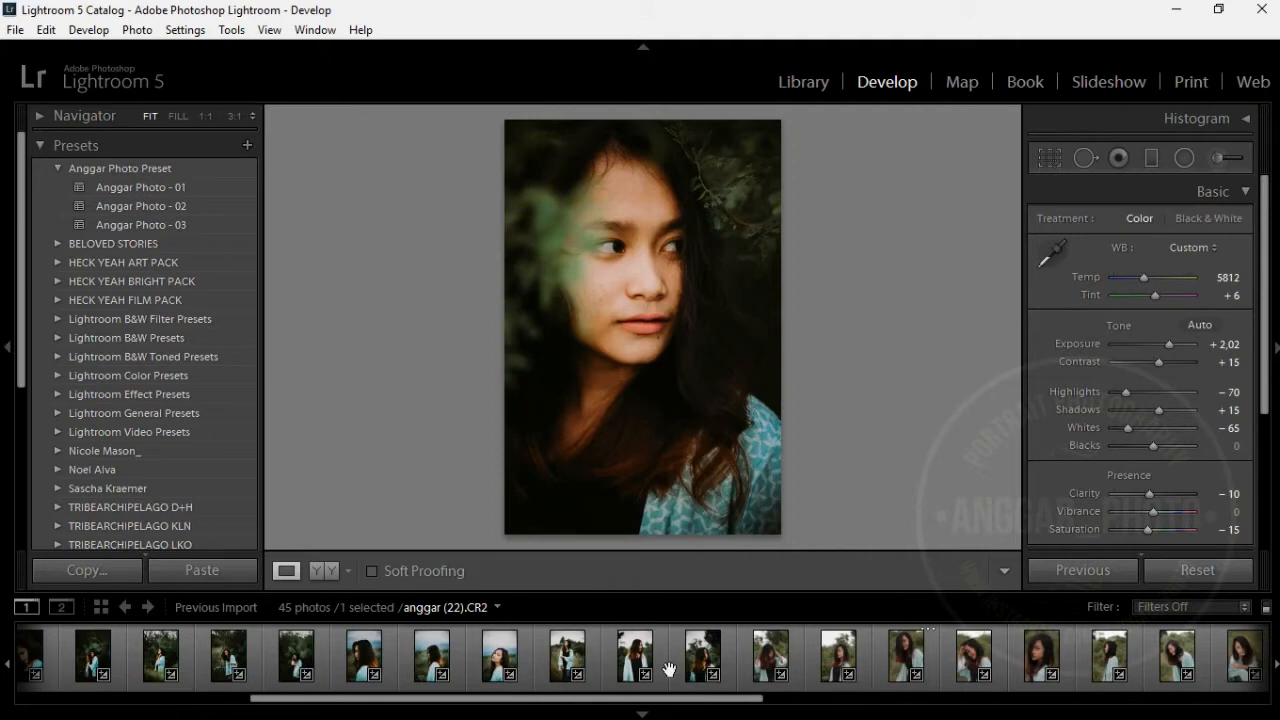
scroll(669, 672, up, 5)
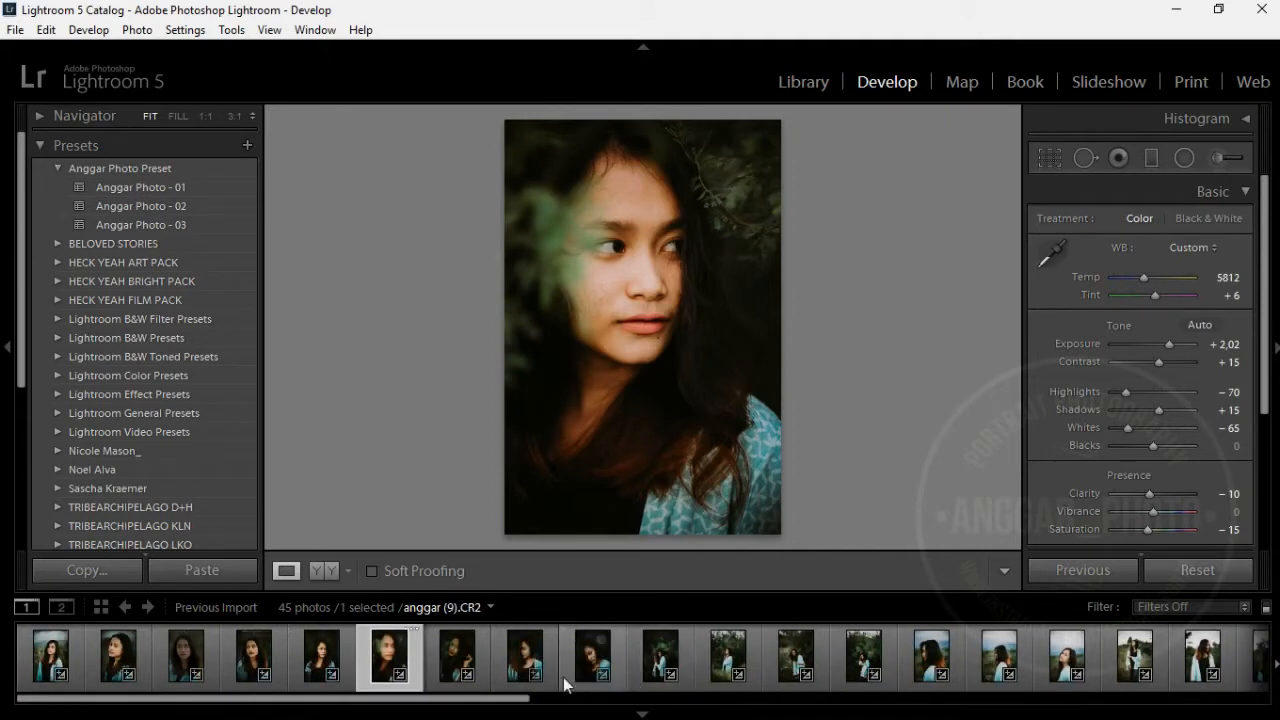
click(565, 683)
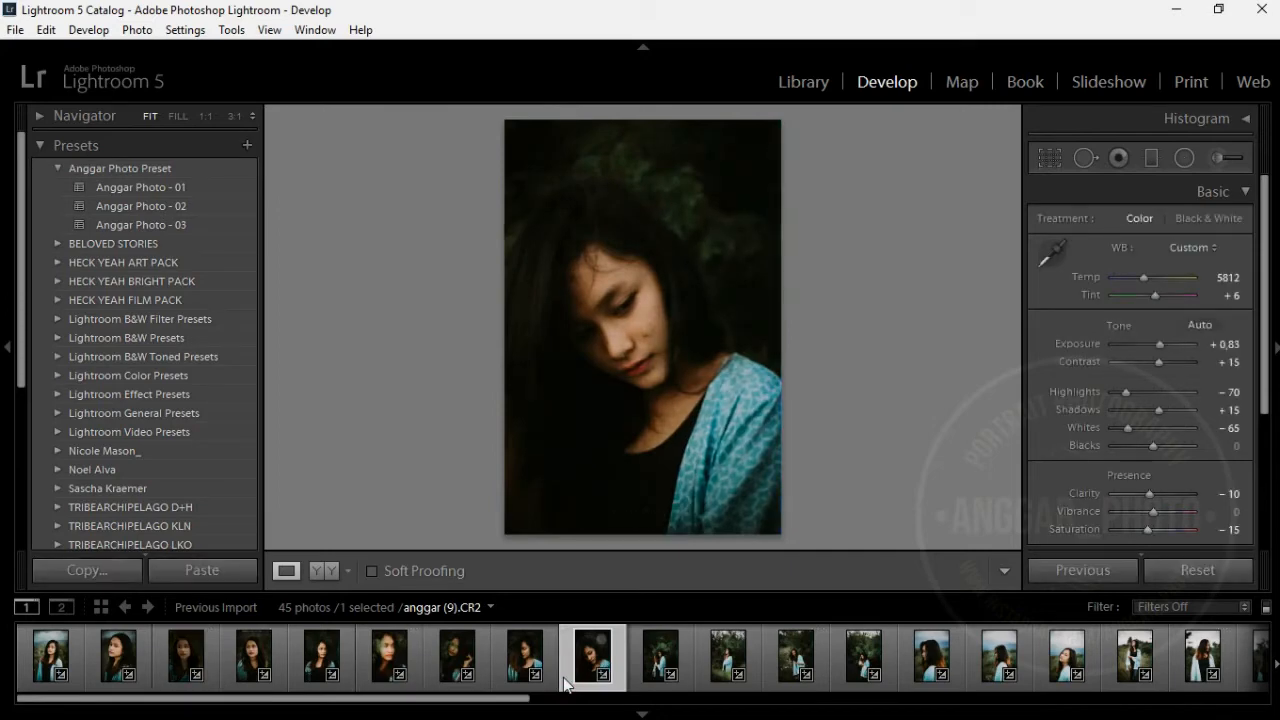
click(186, 657)
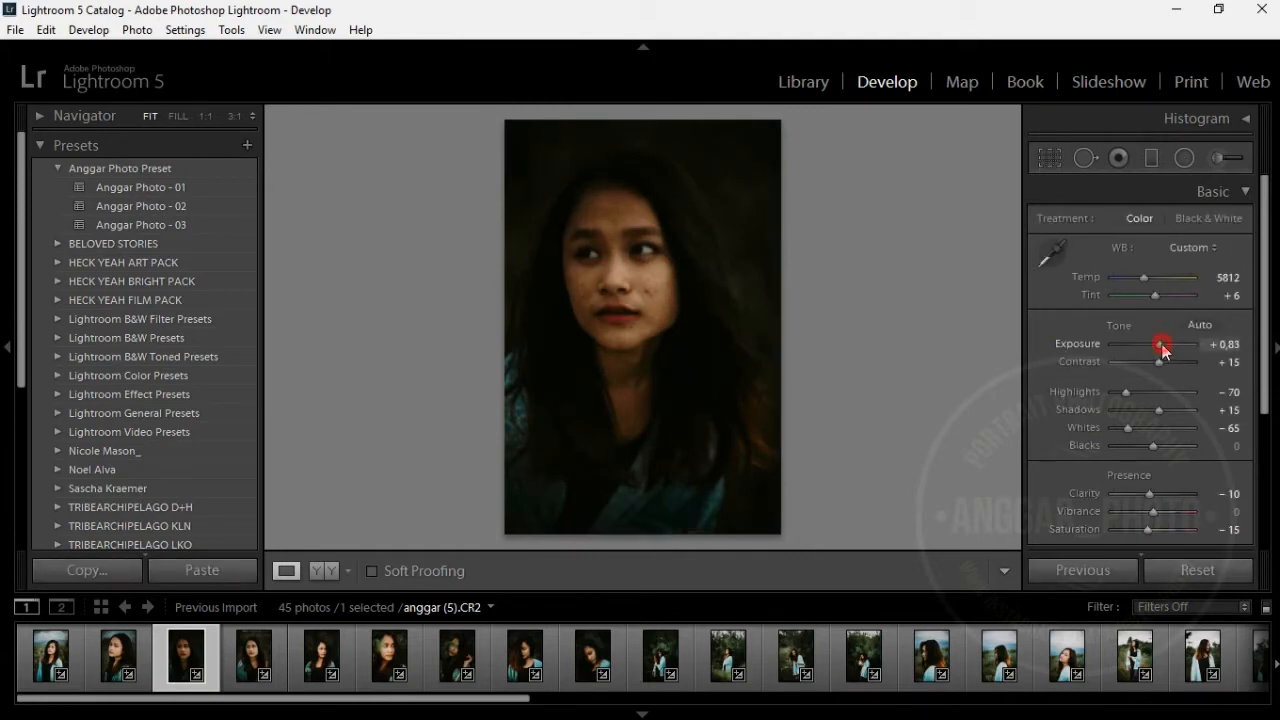
drag(1162, 343, 1170, 344)
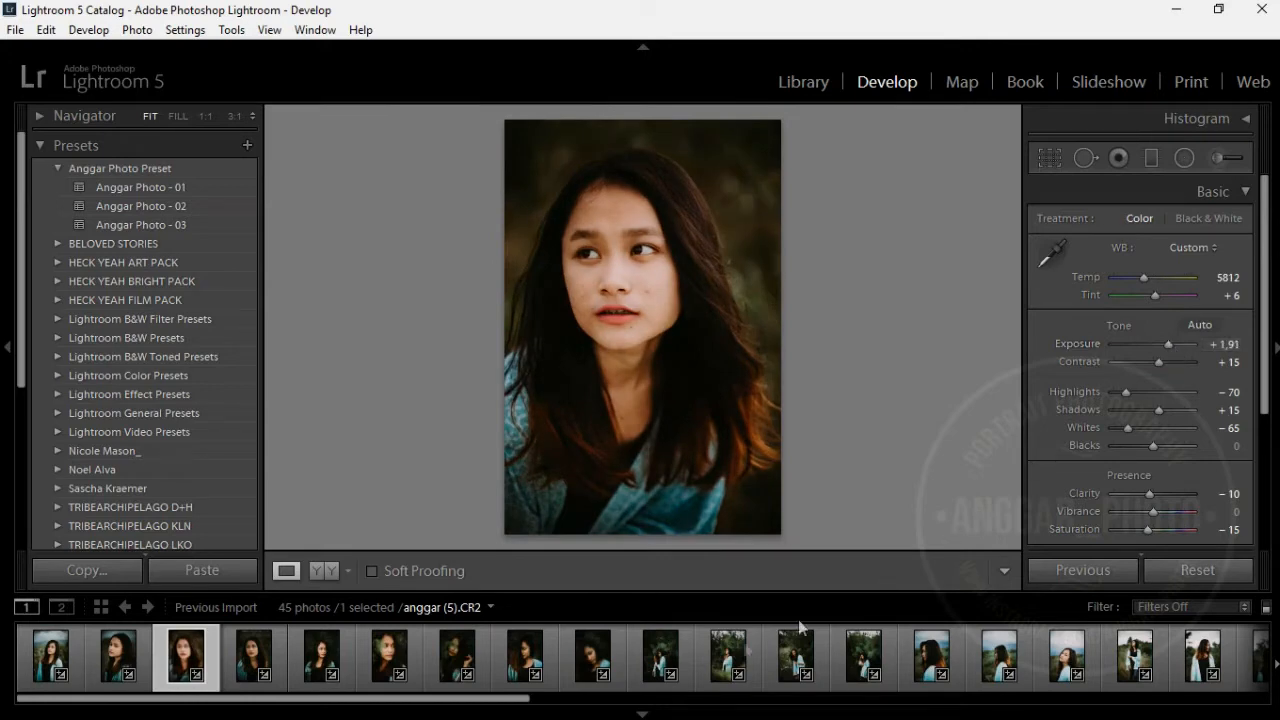
- Set the Exposure of anggar (38).CR2, the portrait behind blurred leaves, to +0,48
drag(507, 714, 1262, 712)
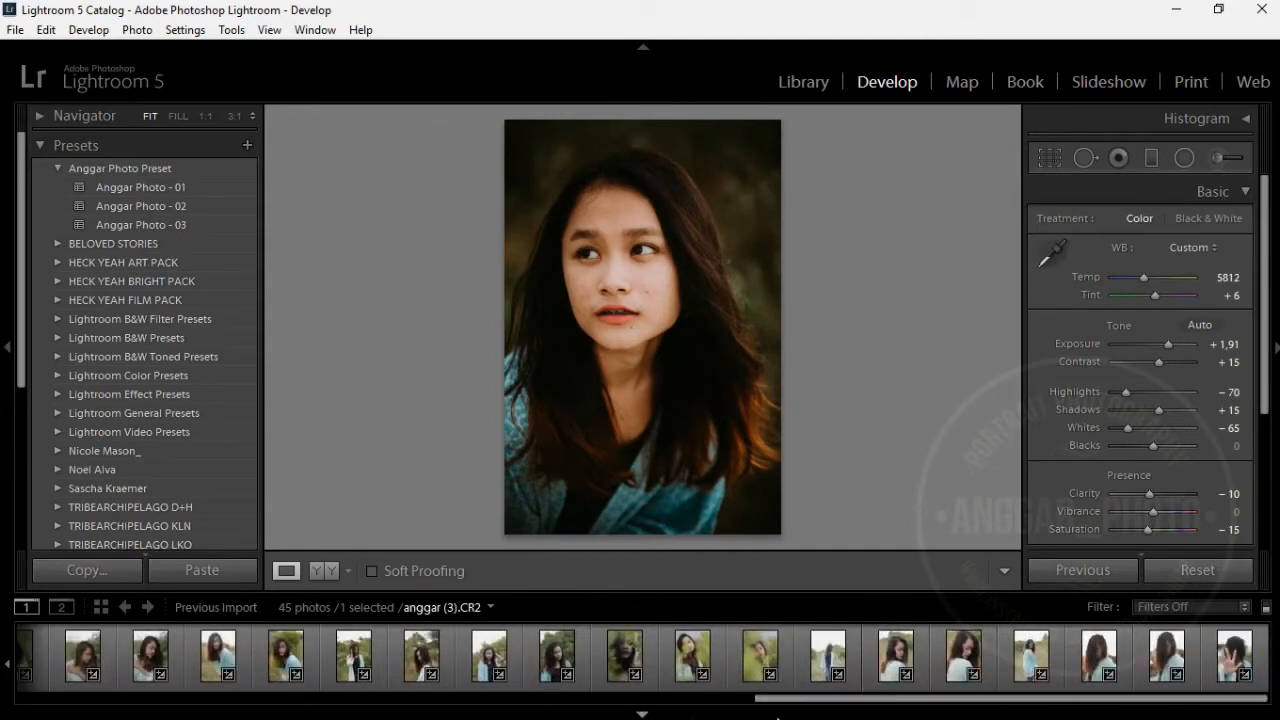
click(743, 680)
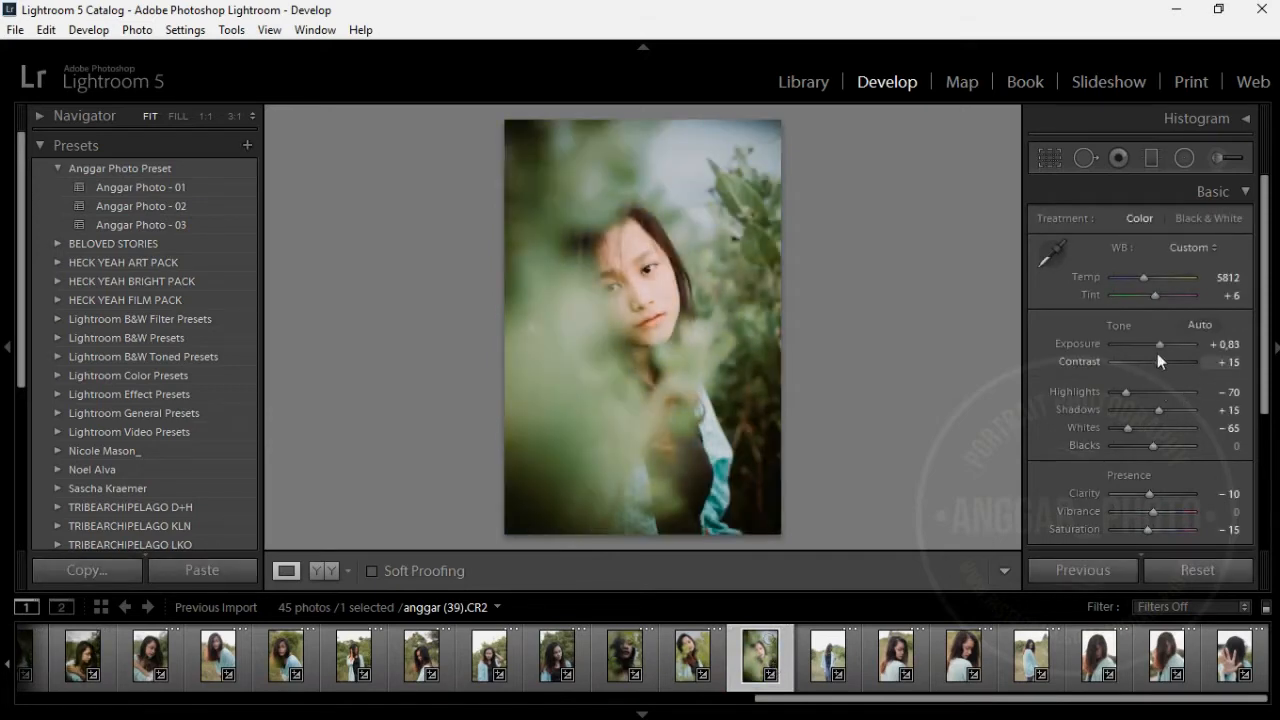
drag(1159, 347, 1154, 346)
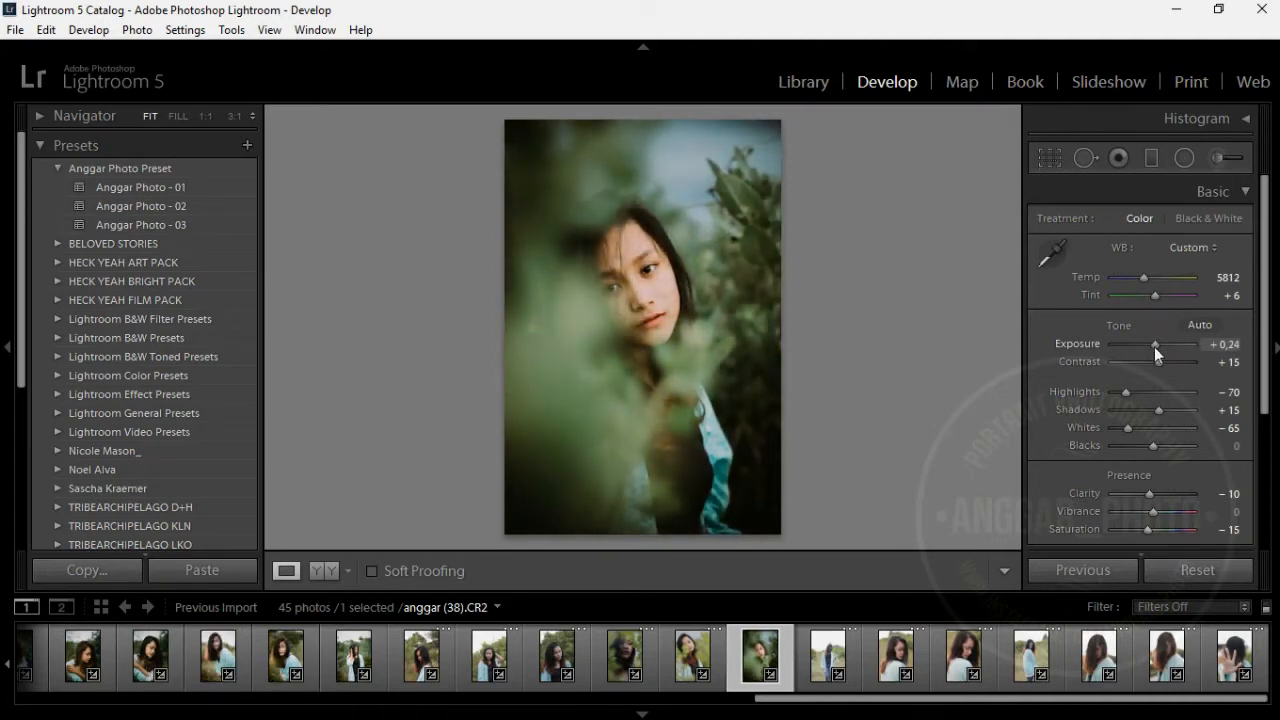
drag(1155, 346, 1157, 346)
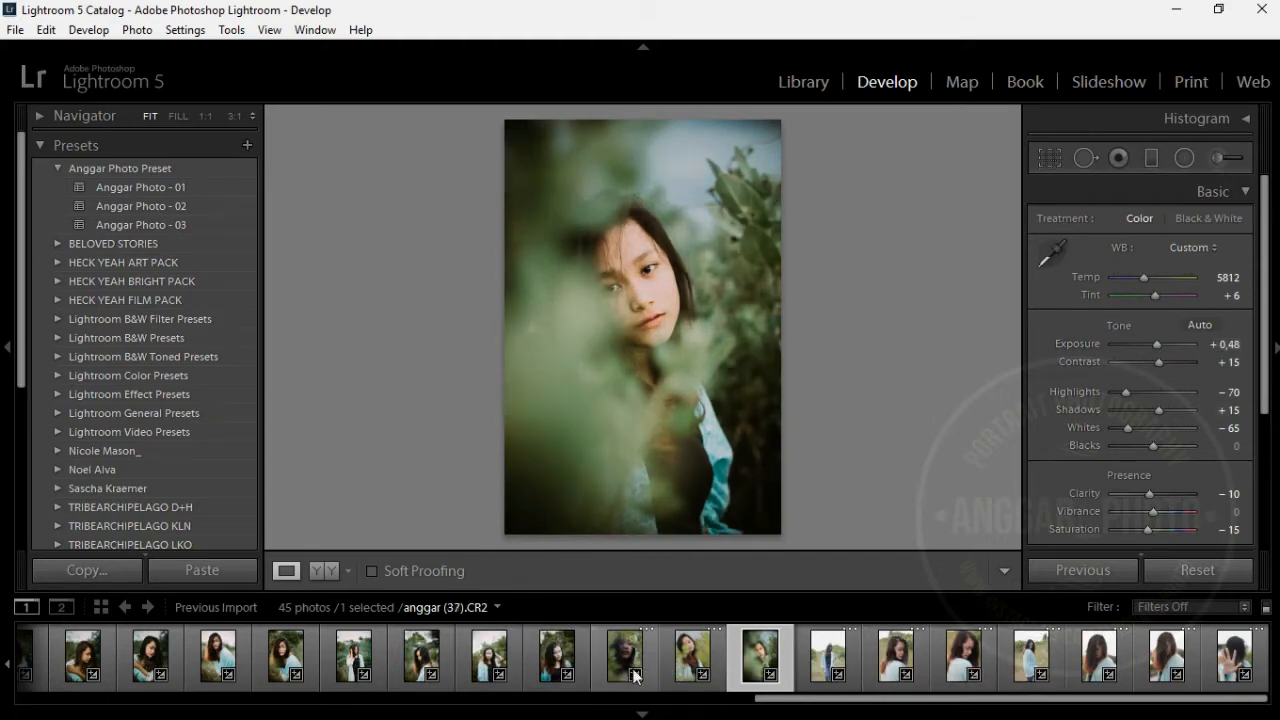
- Set the Exposure of anggar (24).CR2, the side-facing portrait, to +1,55
scroll(573, 680, up, 5)
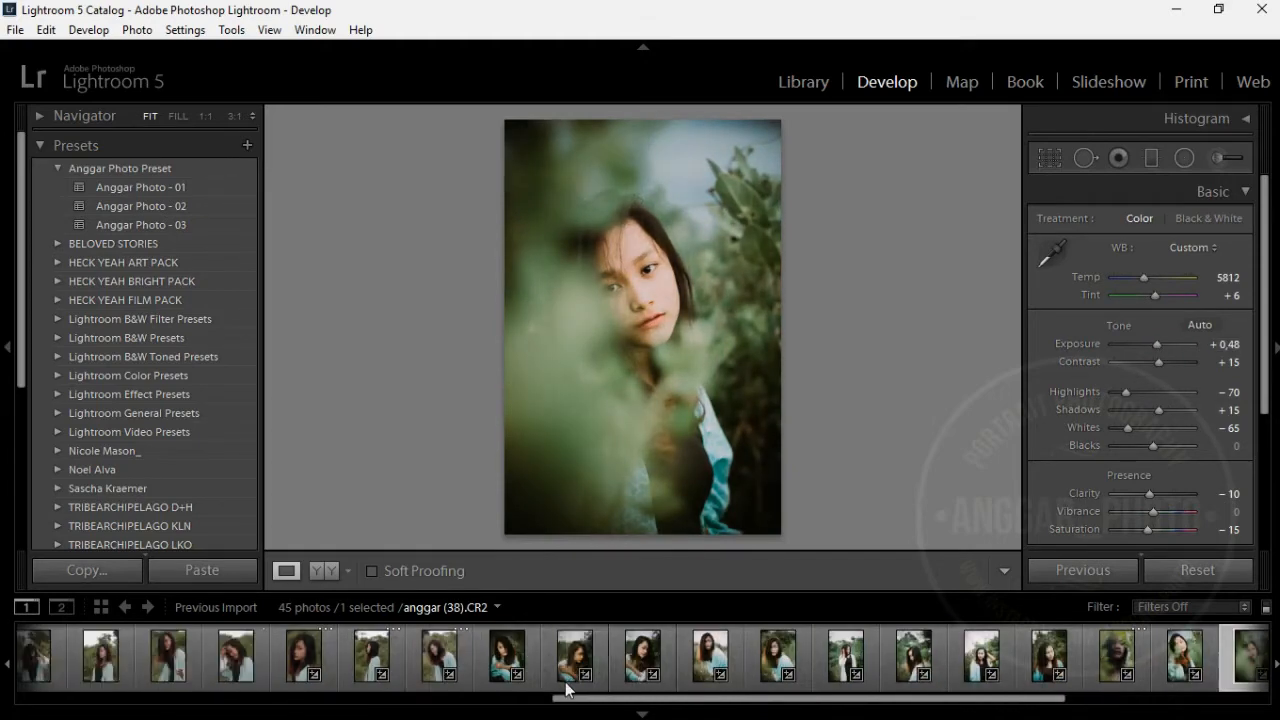
click(328, 670)
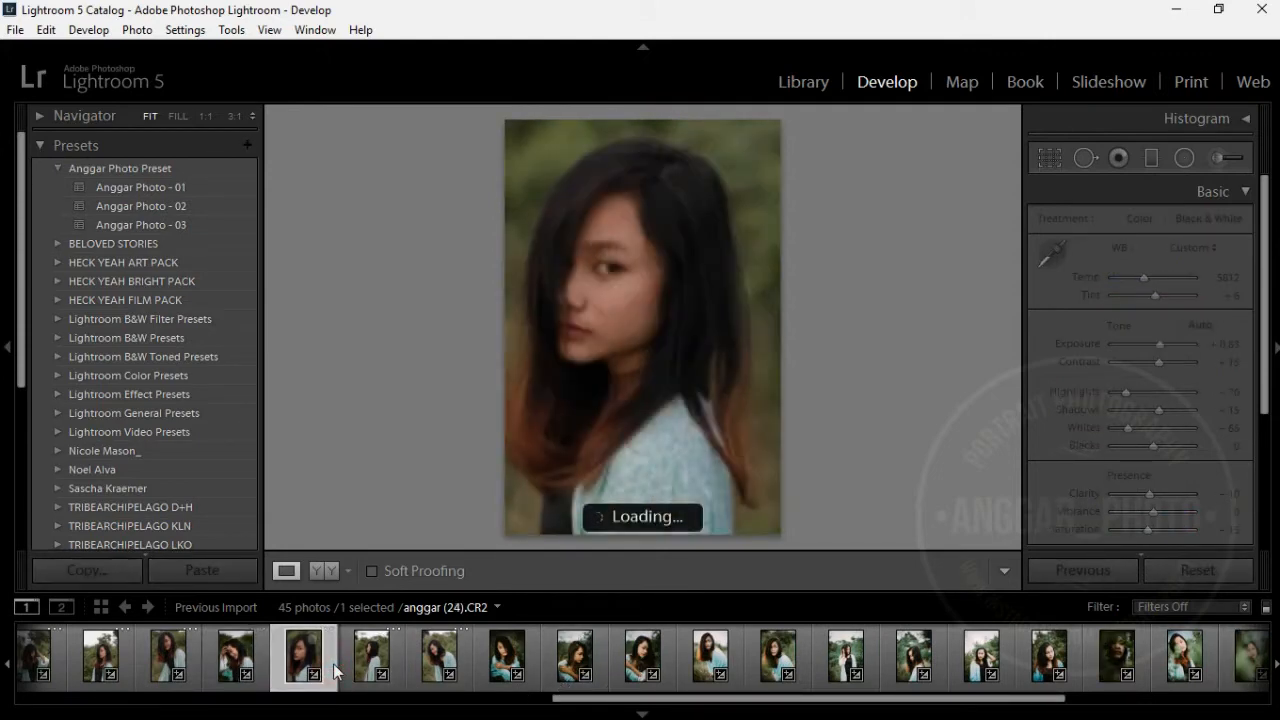
click(1160, 344)
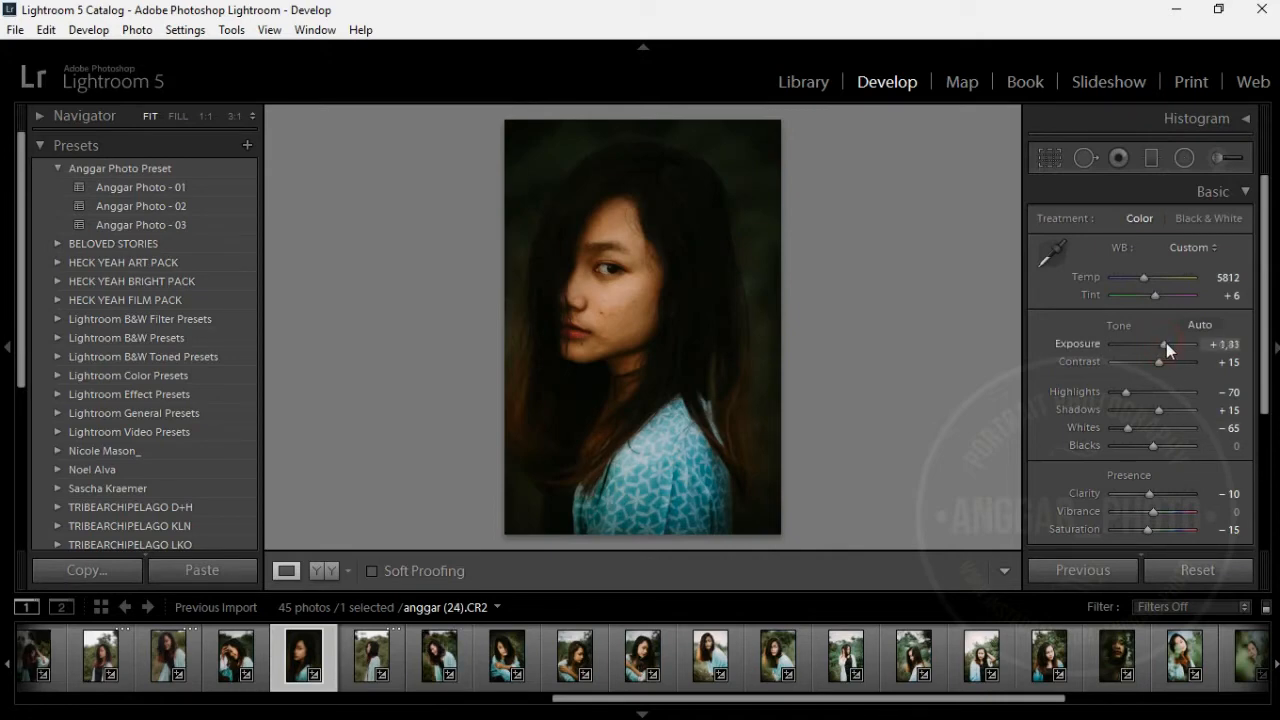
drag(1165, 342, 1167, 343)
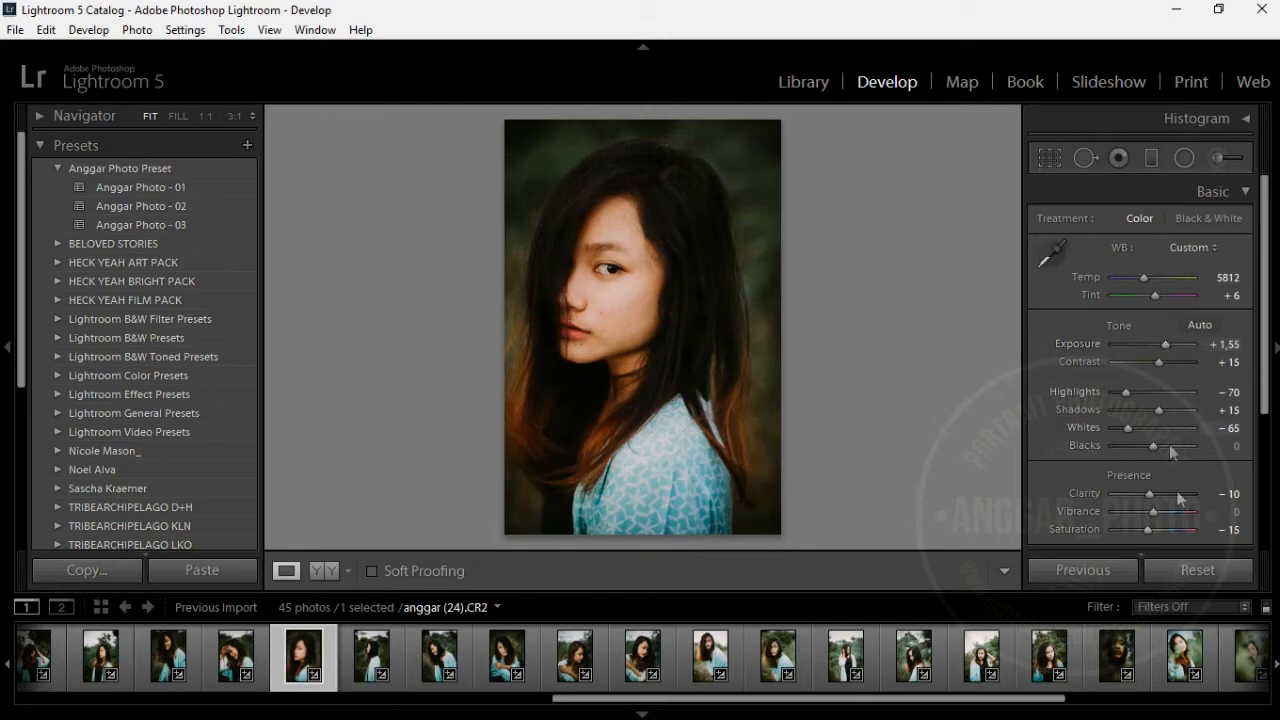
- Remove the blemish on the cheek in anggar (38).CR2 with the Spot Removal tool in Heal mode
scroll(1156, 672, down, 5)
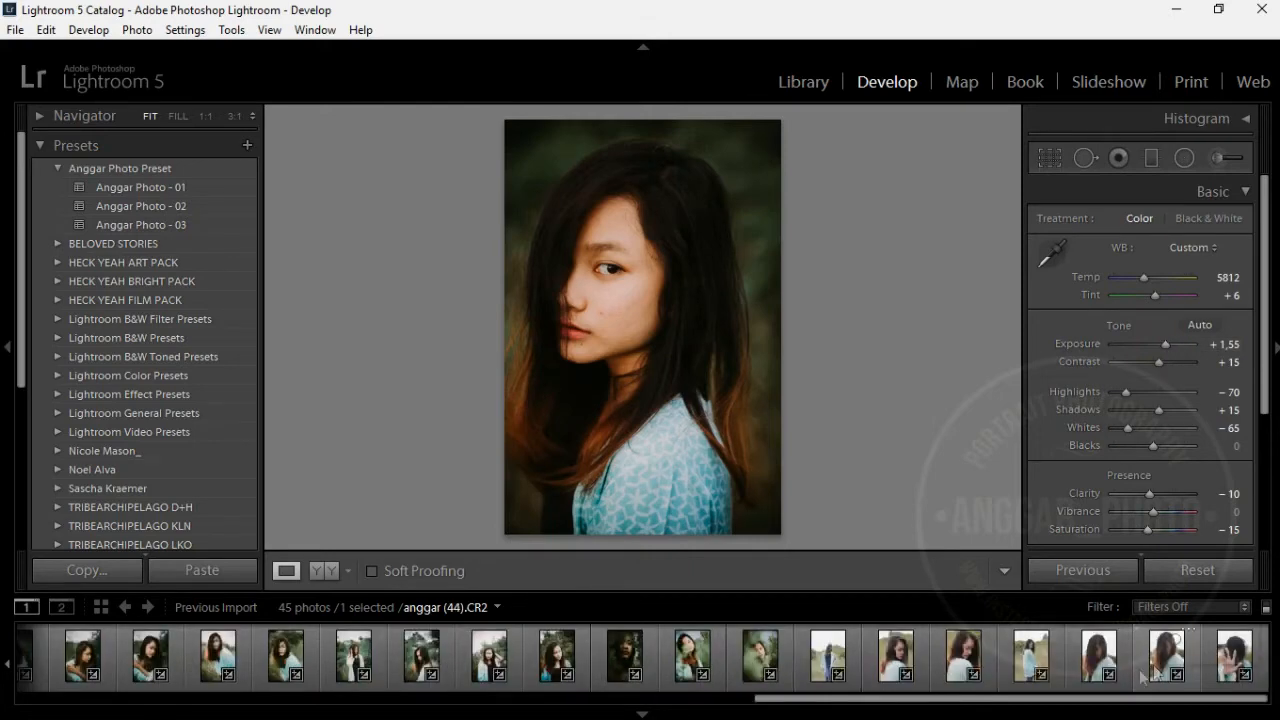
click(785, 675)
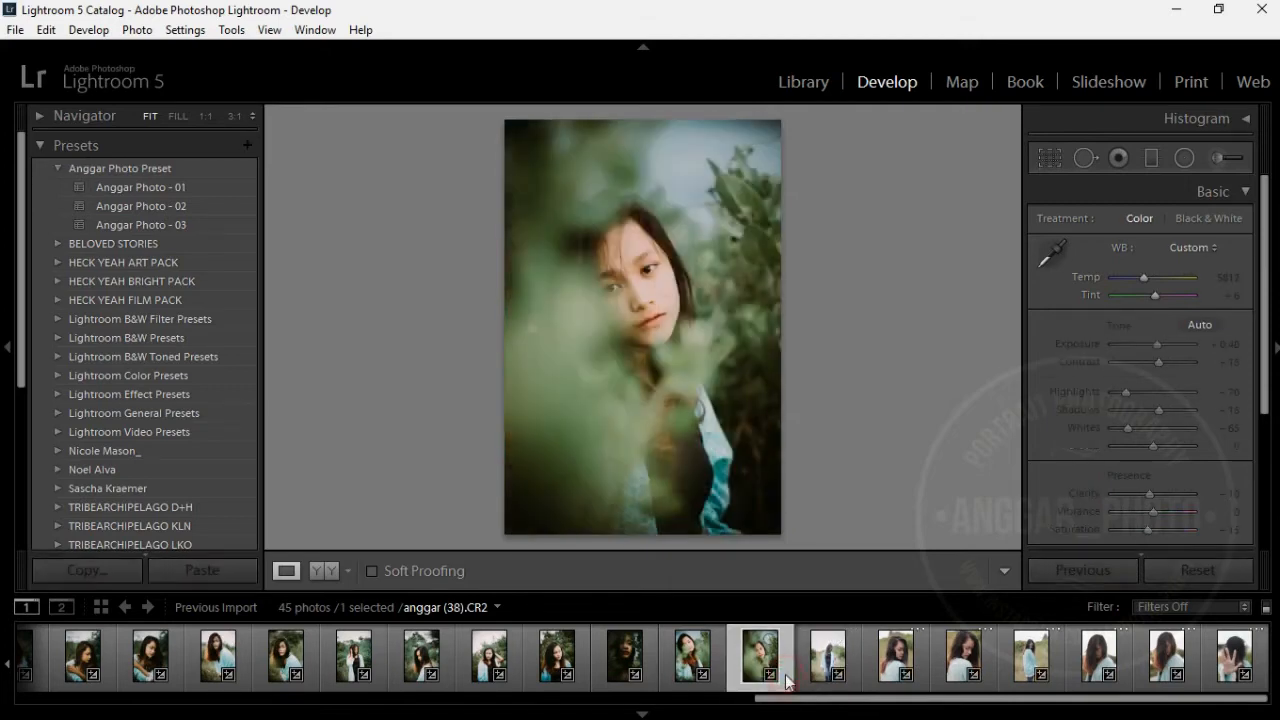
click(177, 116)
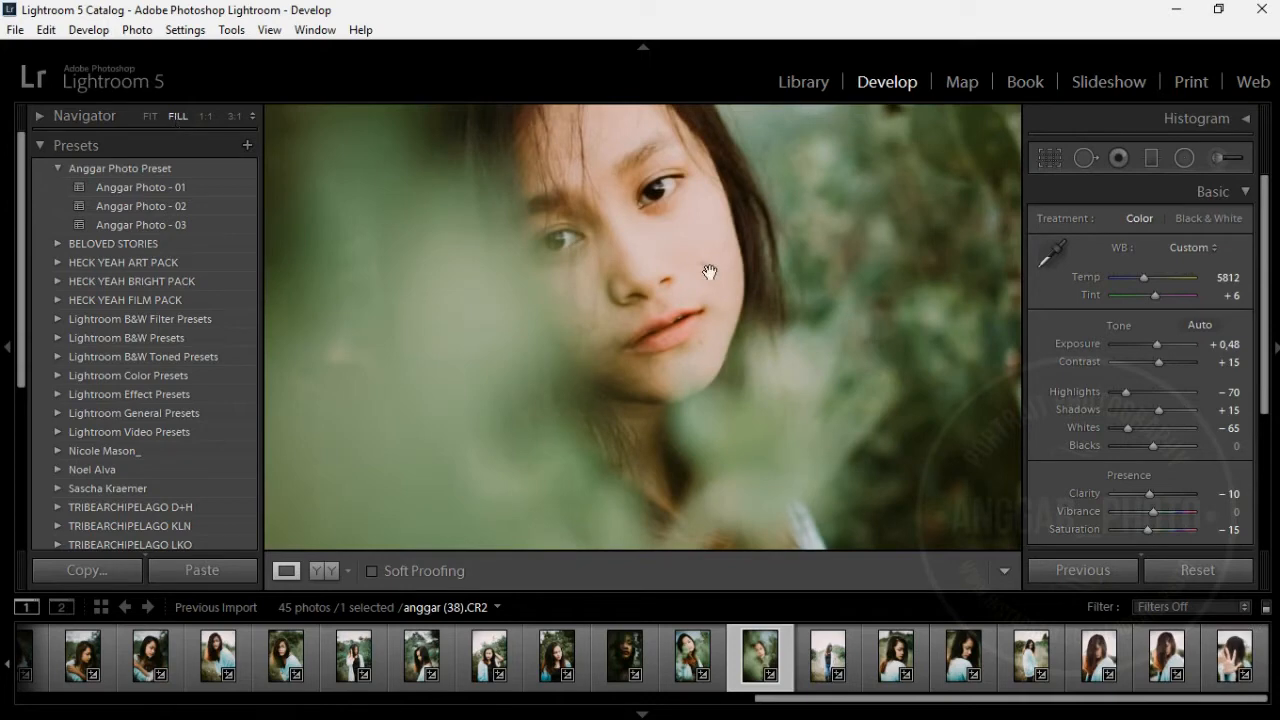
click(1083, 158)
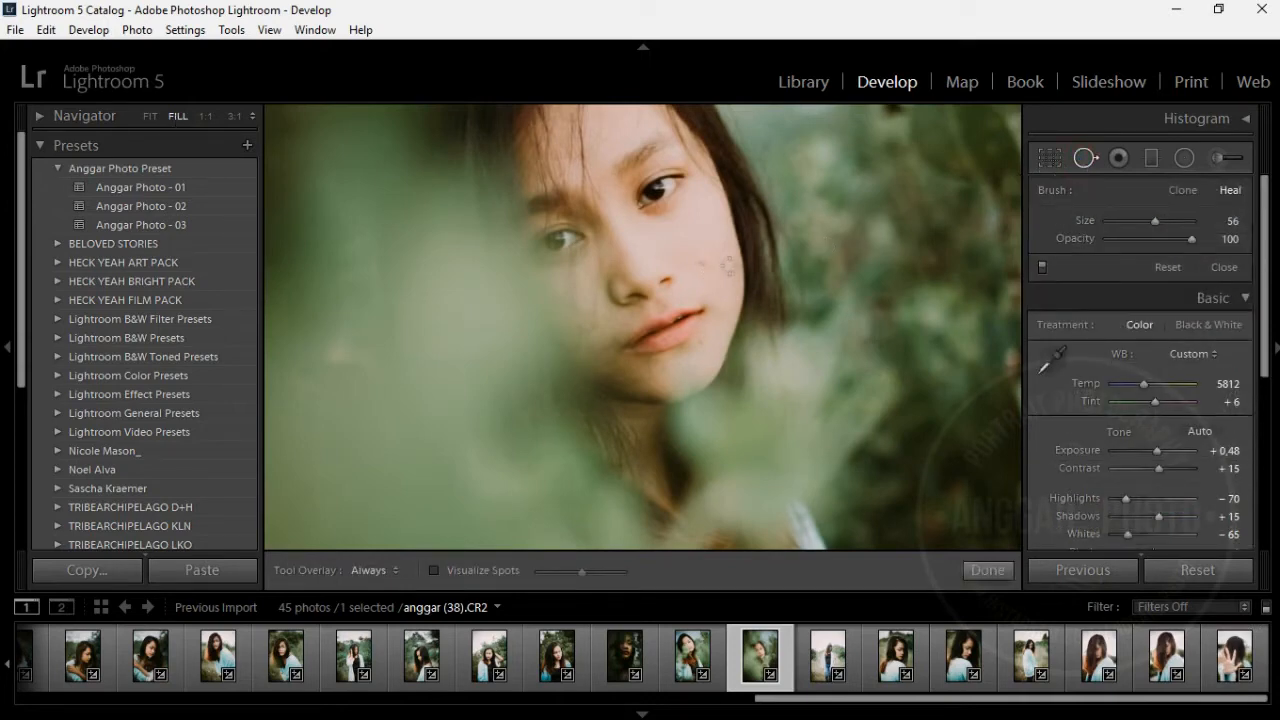
click(703, 263)
click(1085, 160)
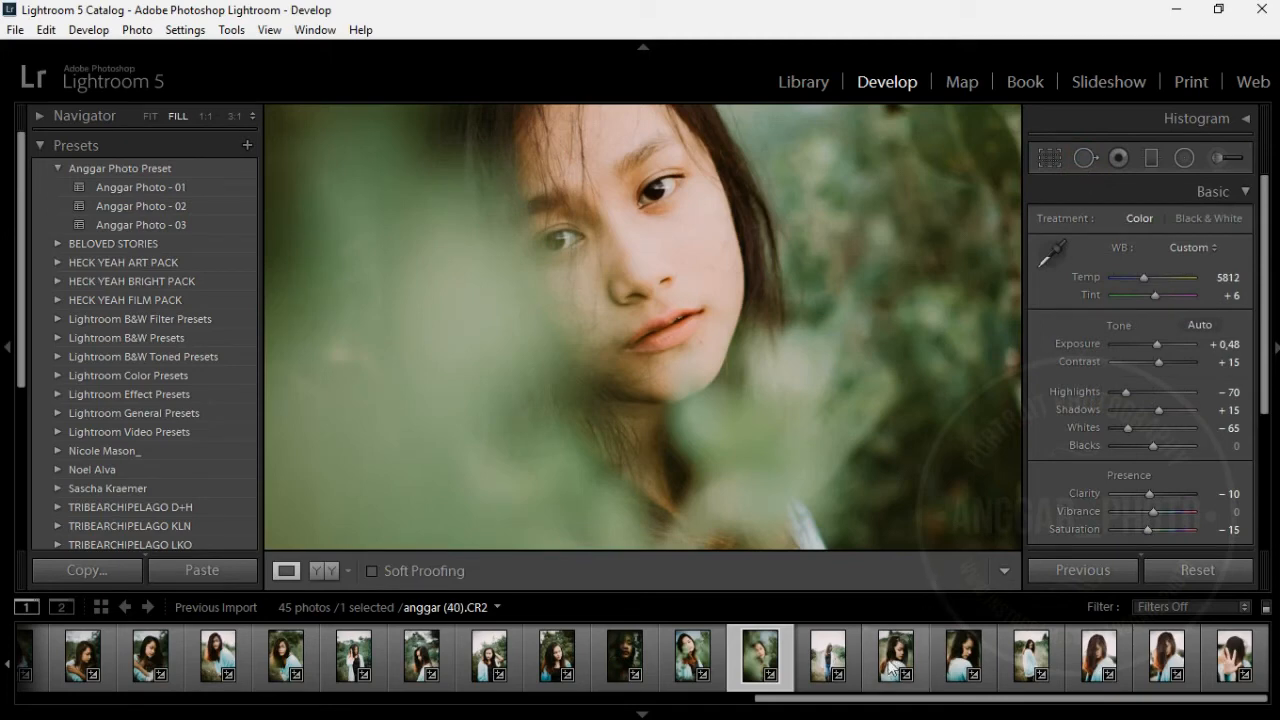
click(151, 117)
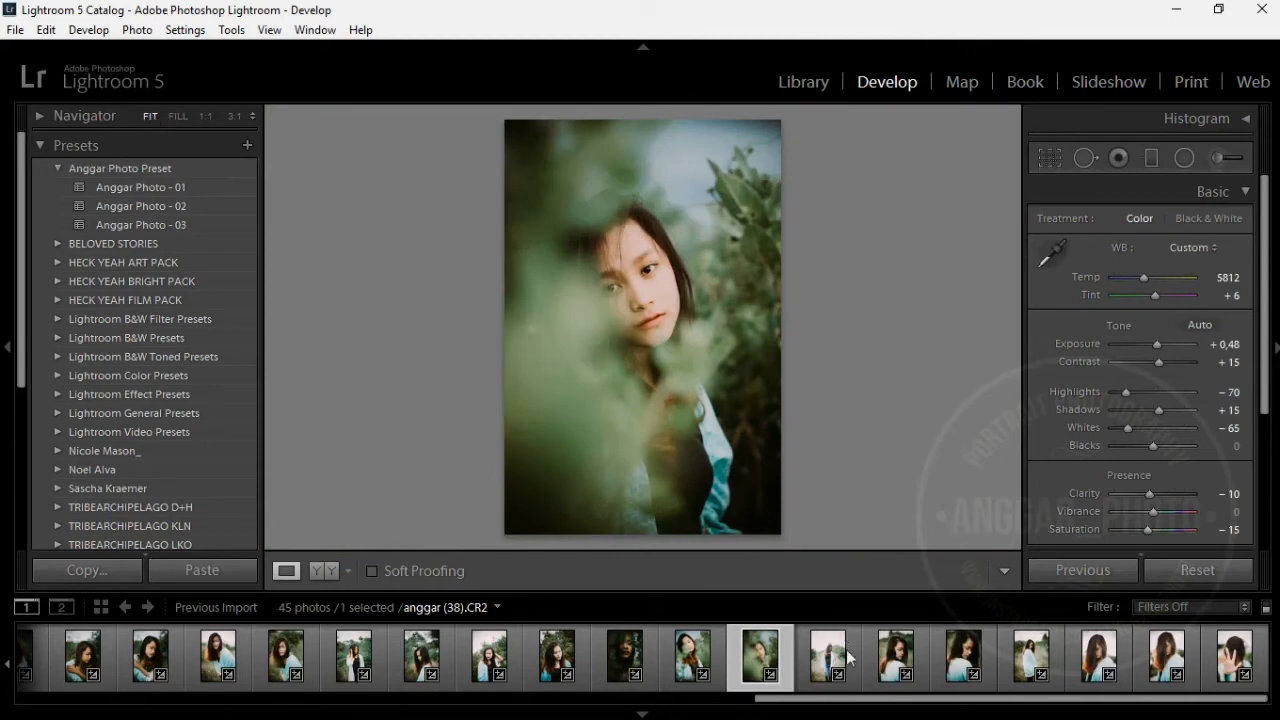
- Export anggar (38).CR2 to the hard drive as a JPEG after reviewing the export options, keeping the existing settings
right_click(761, 661)
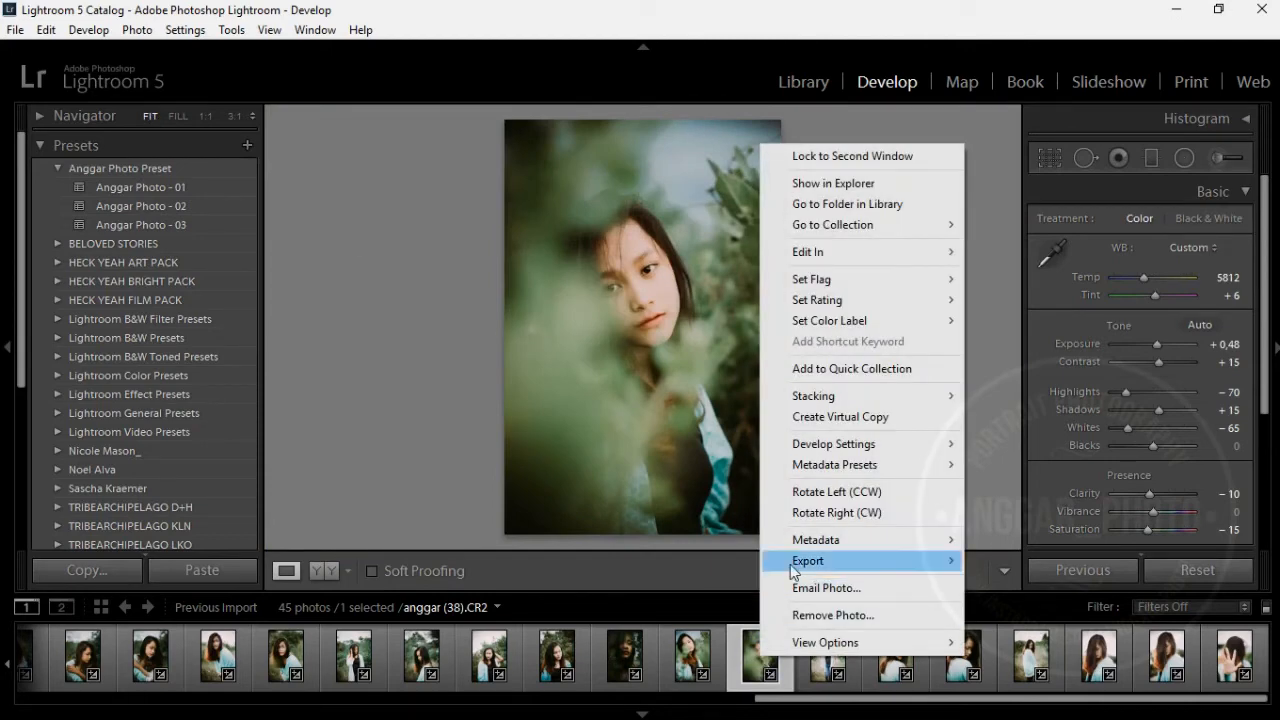
mouse_move(793, 568)
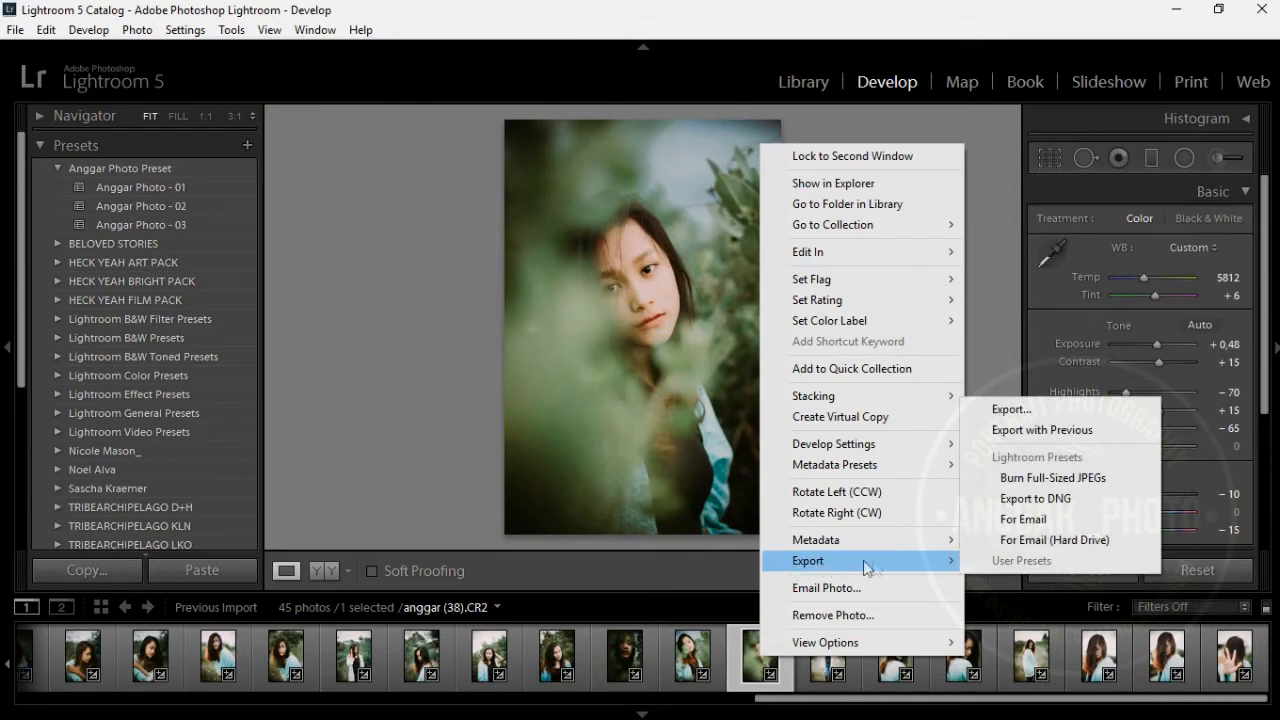
click(988, 413)
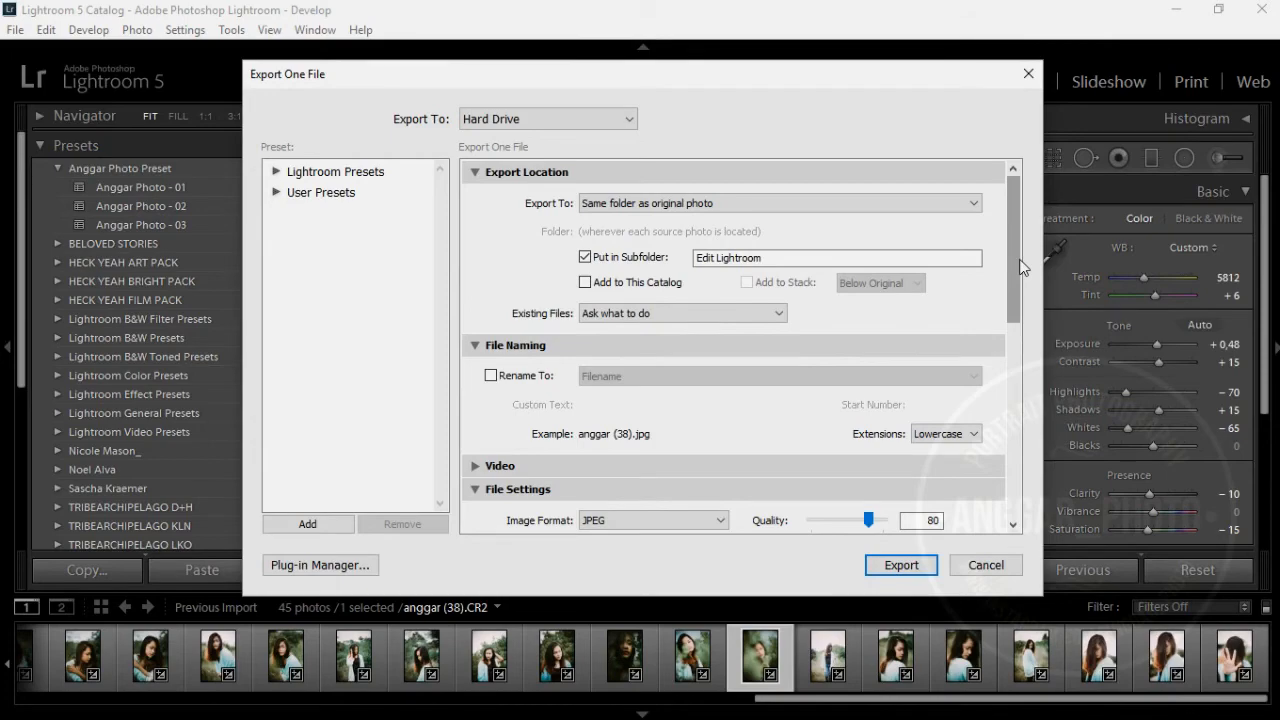
drag(1022, 268, 1042, 472)
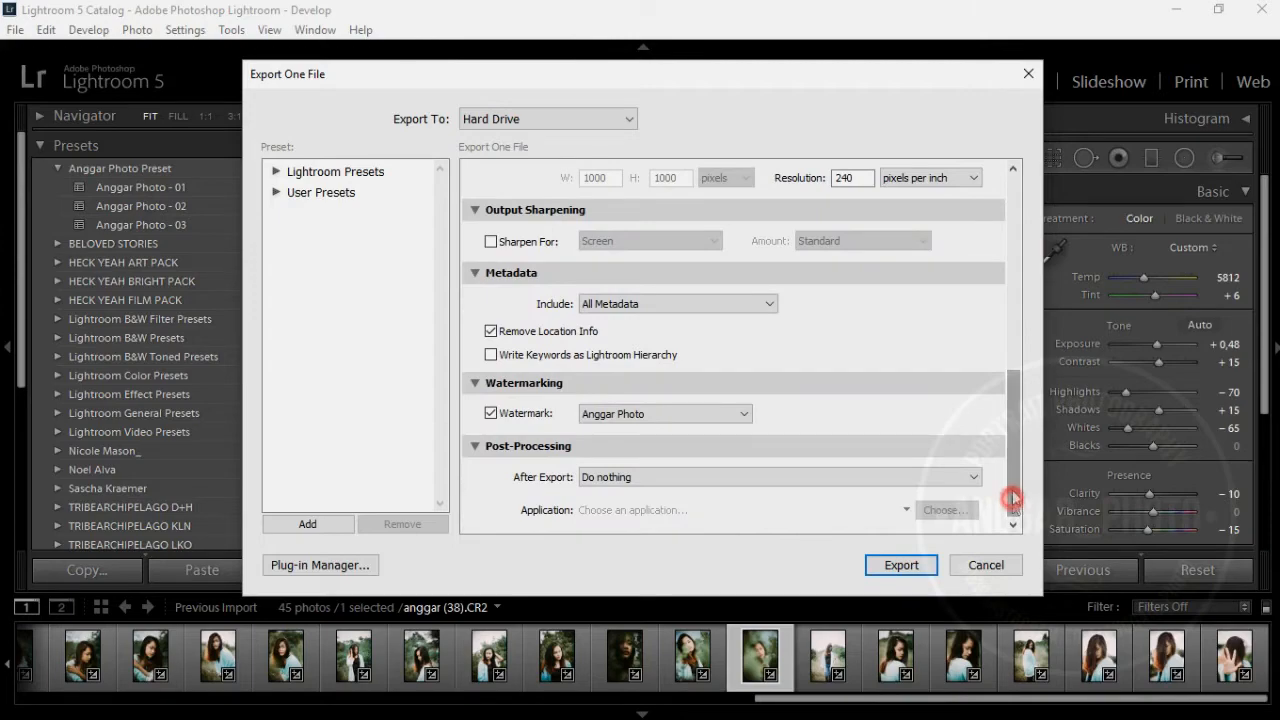
scroll(1008, 499, up, 10)
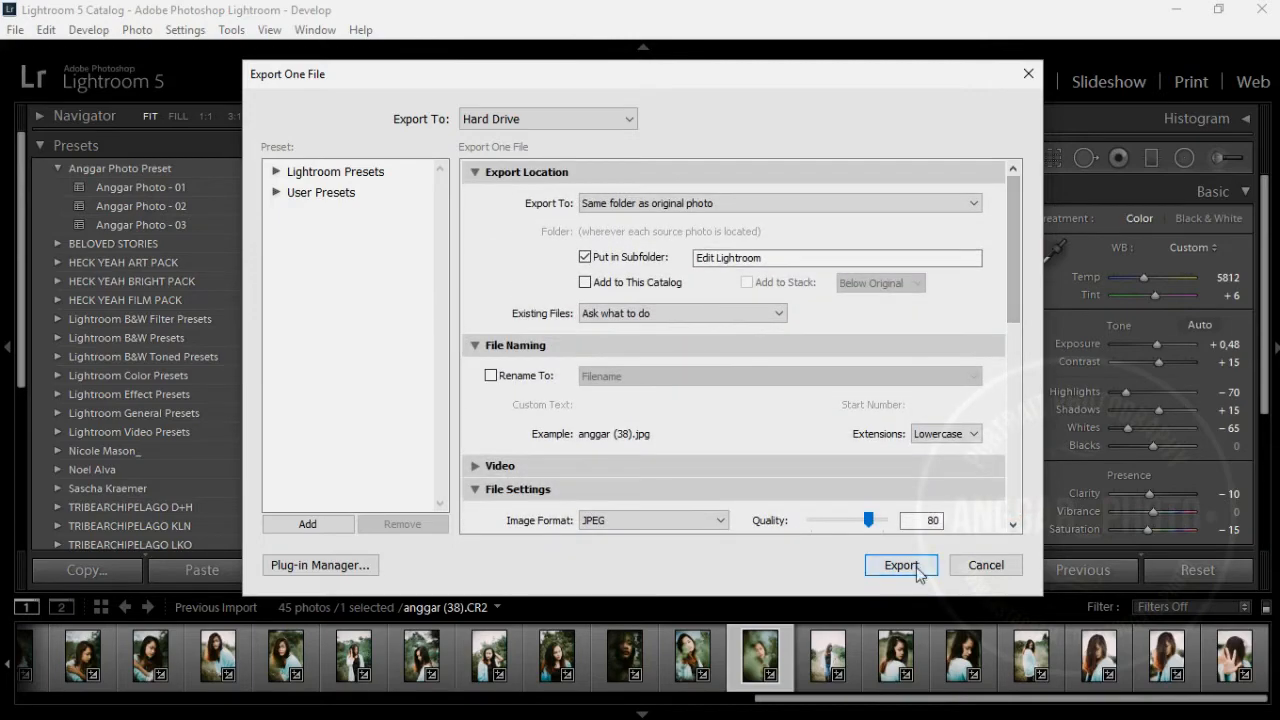
click(916, 567)
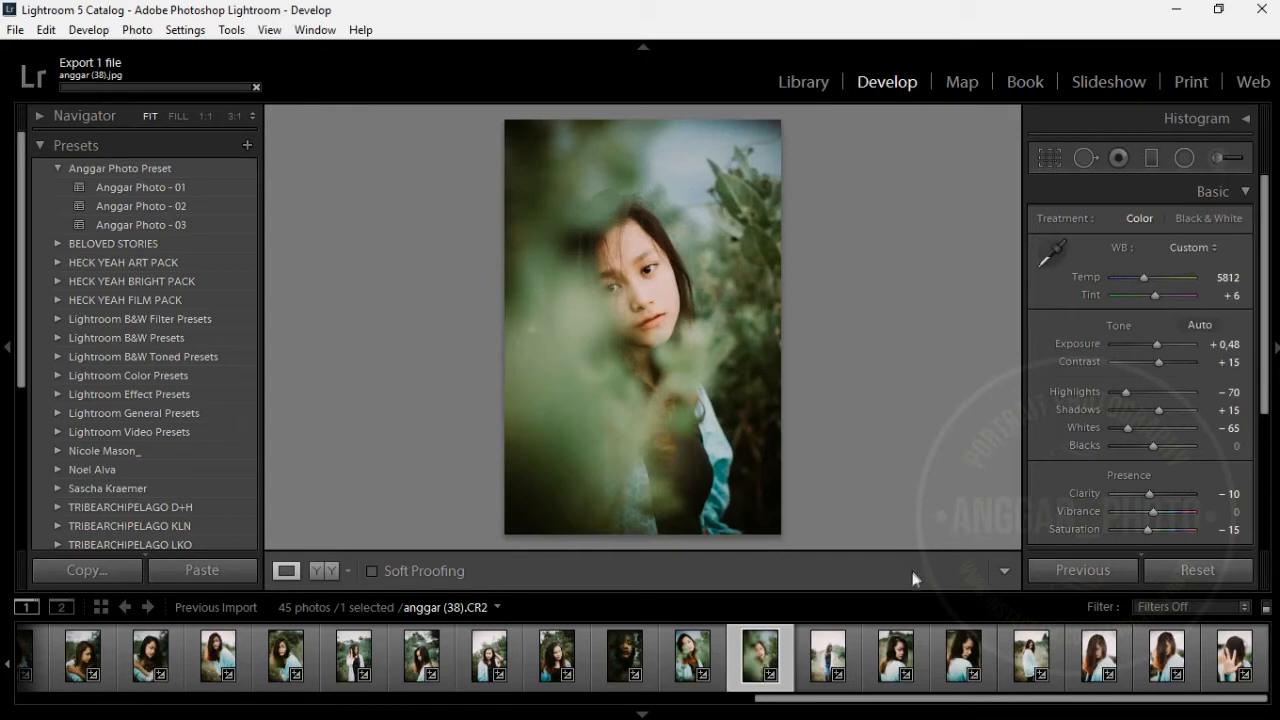
mouse_move(934, 702)
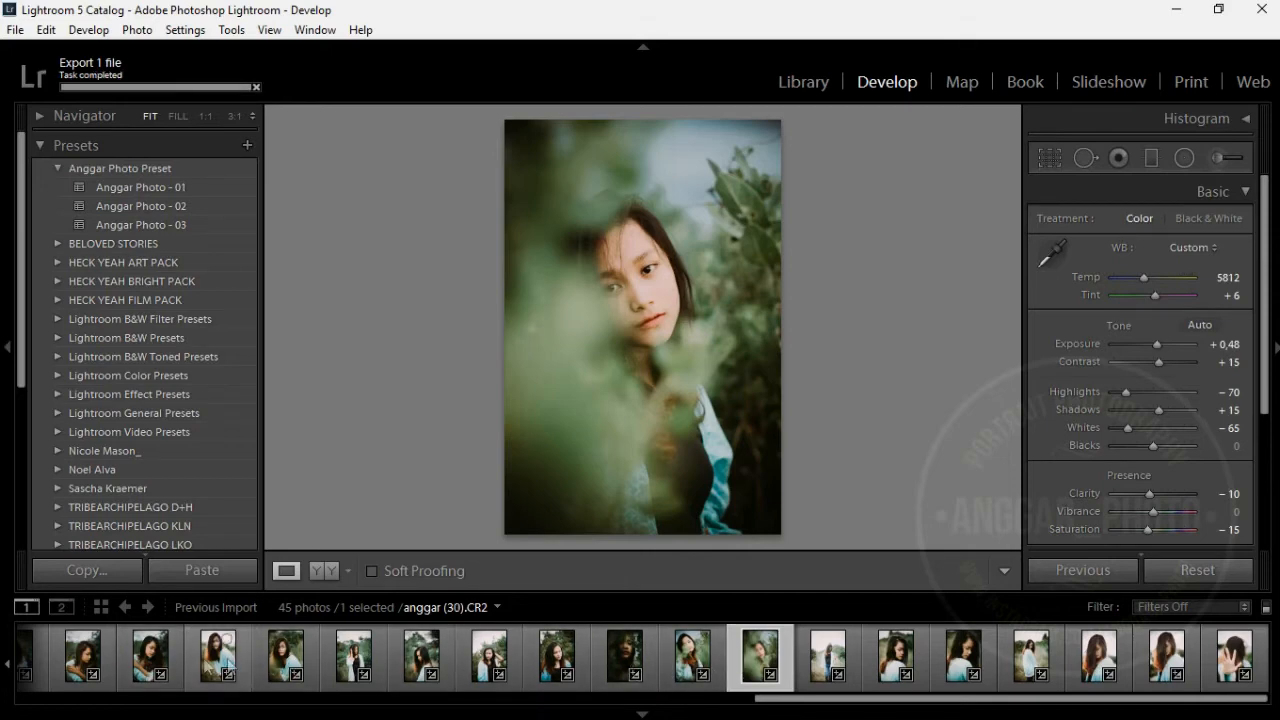
- Set the Exposure of anggar (29).CR2, the seated portrait looking down, to +1,07
click(173, 660)
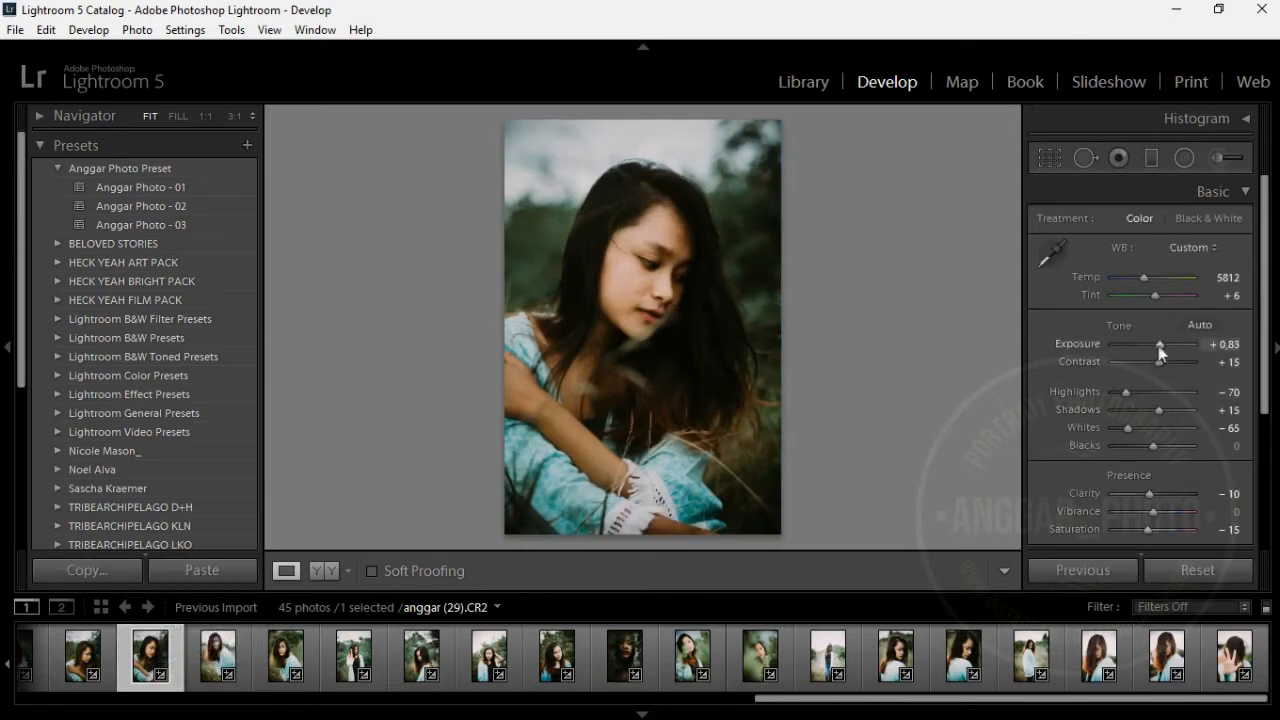
drag(1160, 346, 1162, 347)
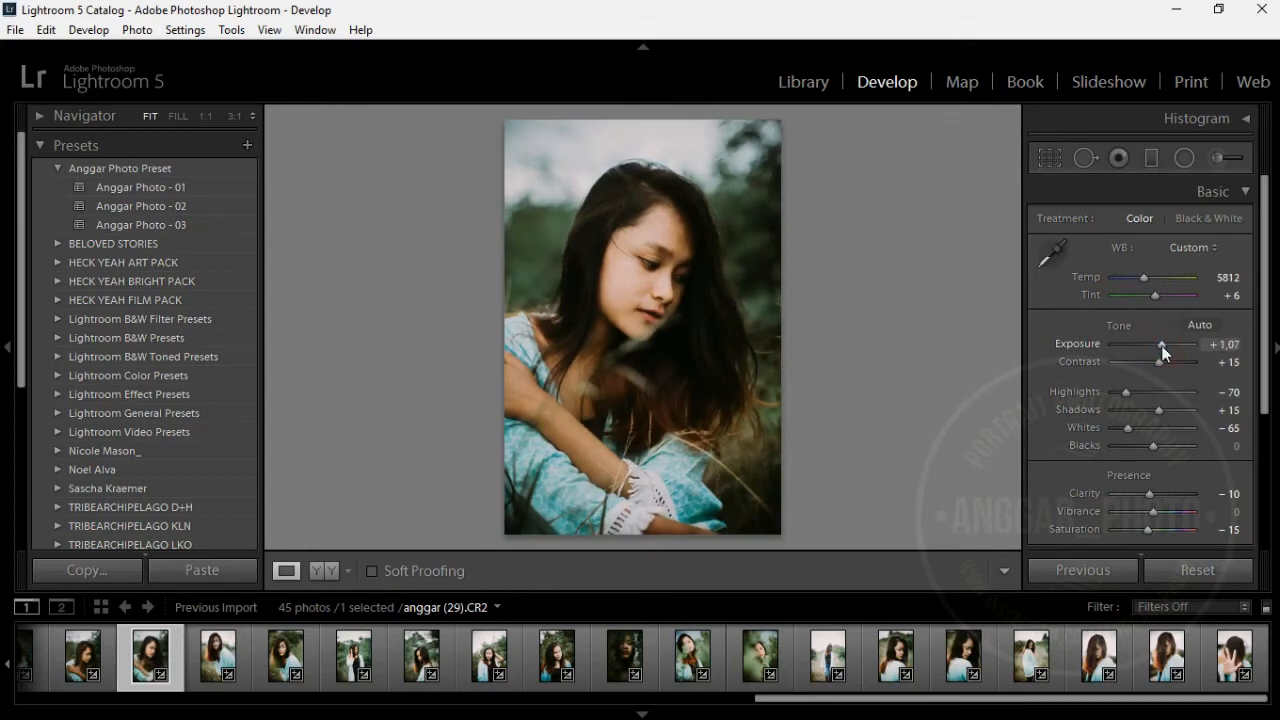
- Export anggar (29).CR2 to the hard drive as a JPEG, keeping the existing export settings
right_click(655, 318)
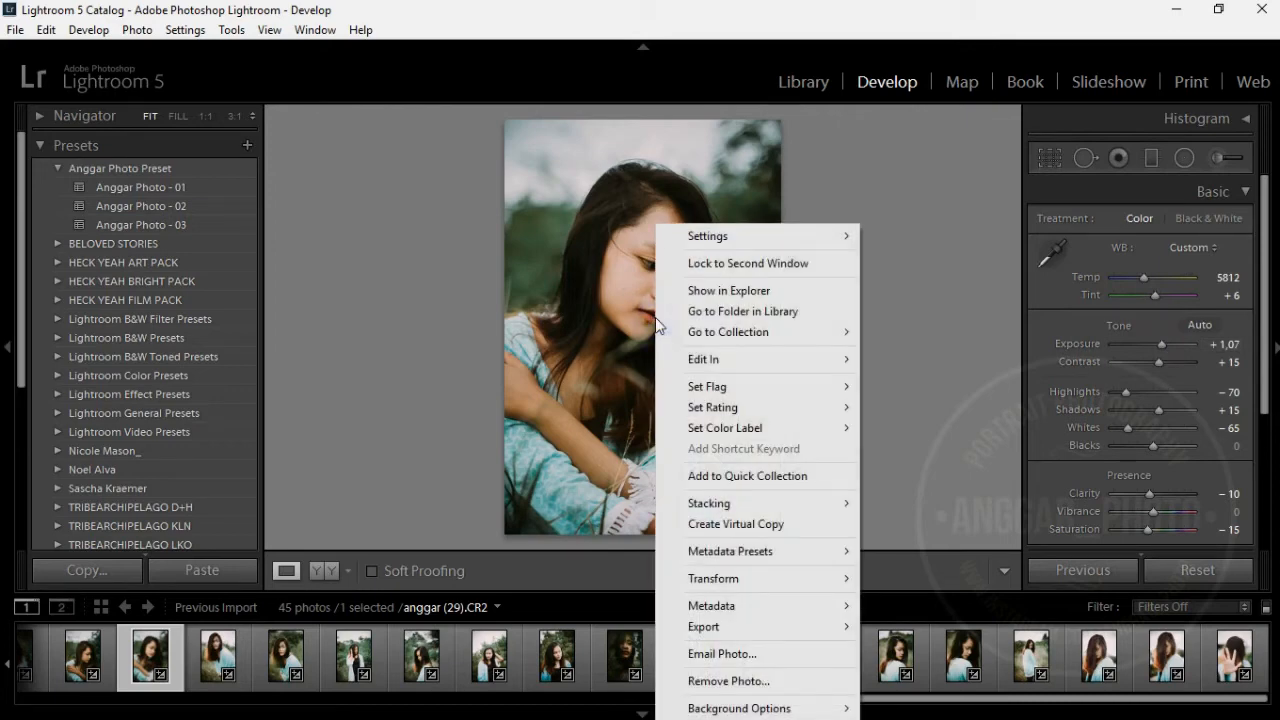
mouse_move(842, 632)
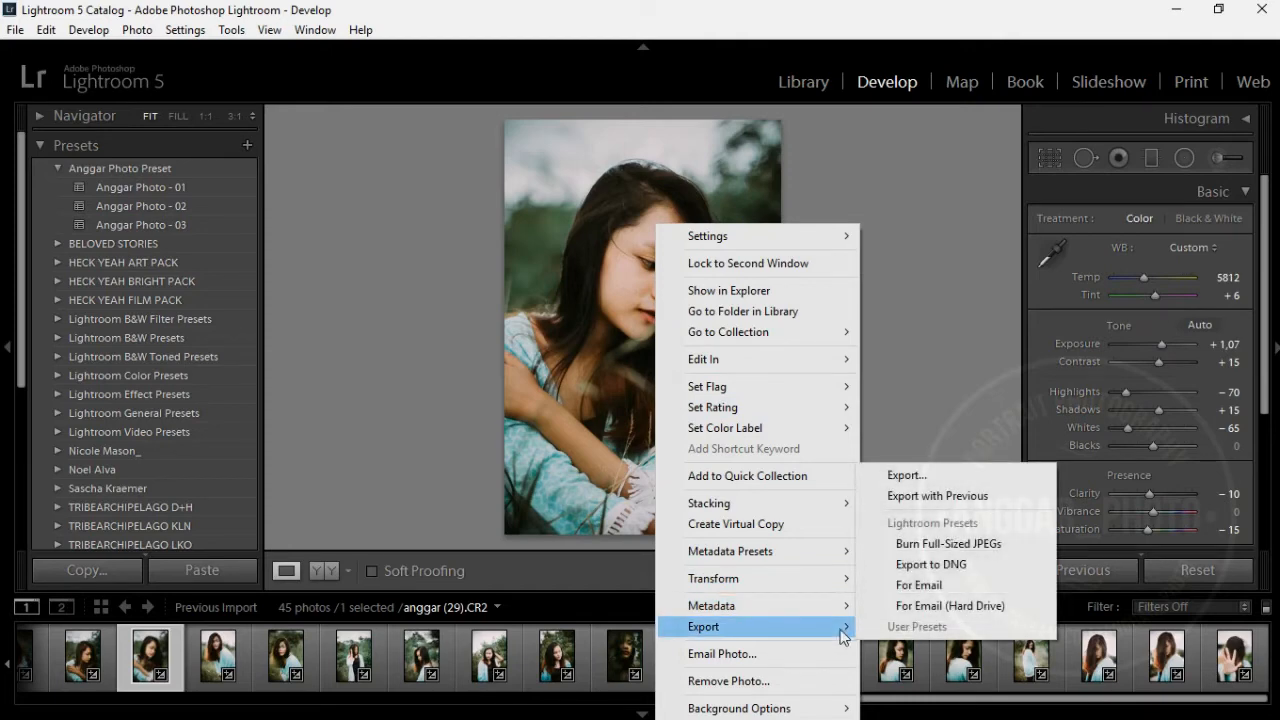
click(899, 476)
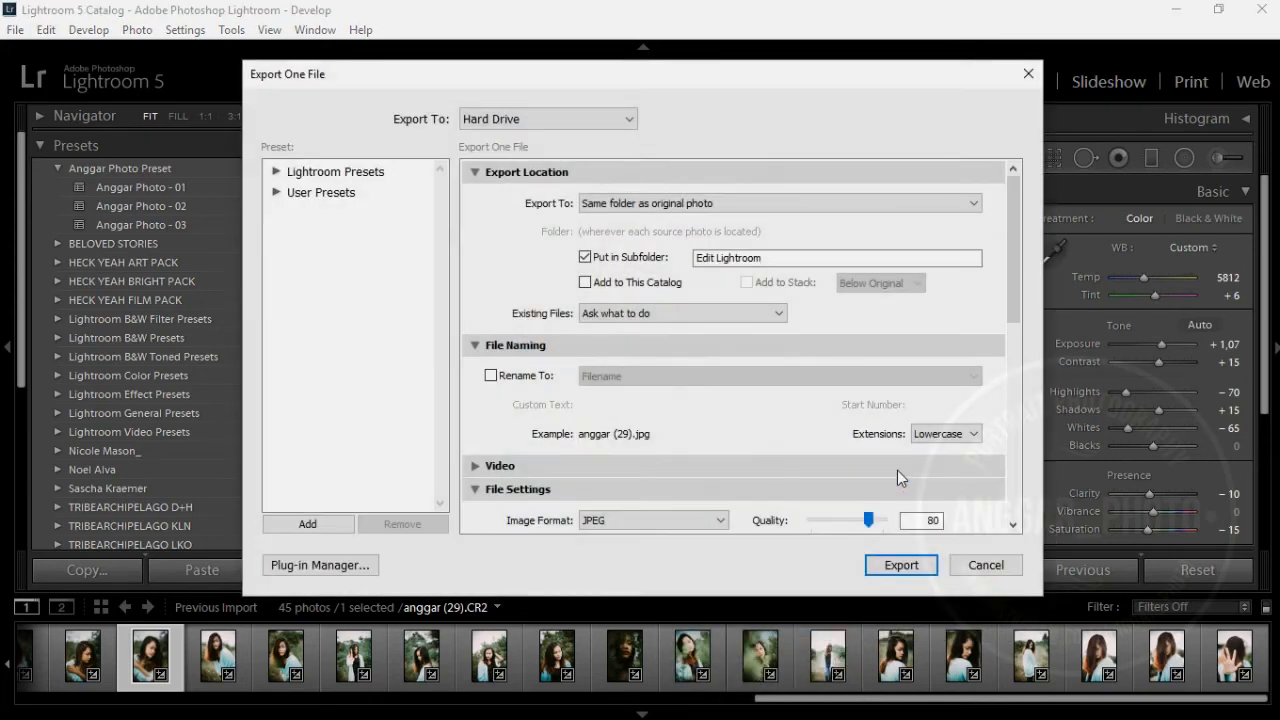
click(901, 566)
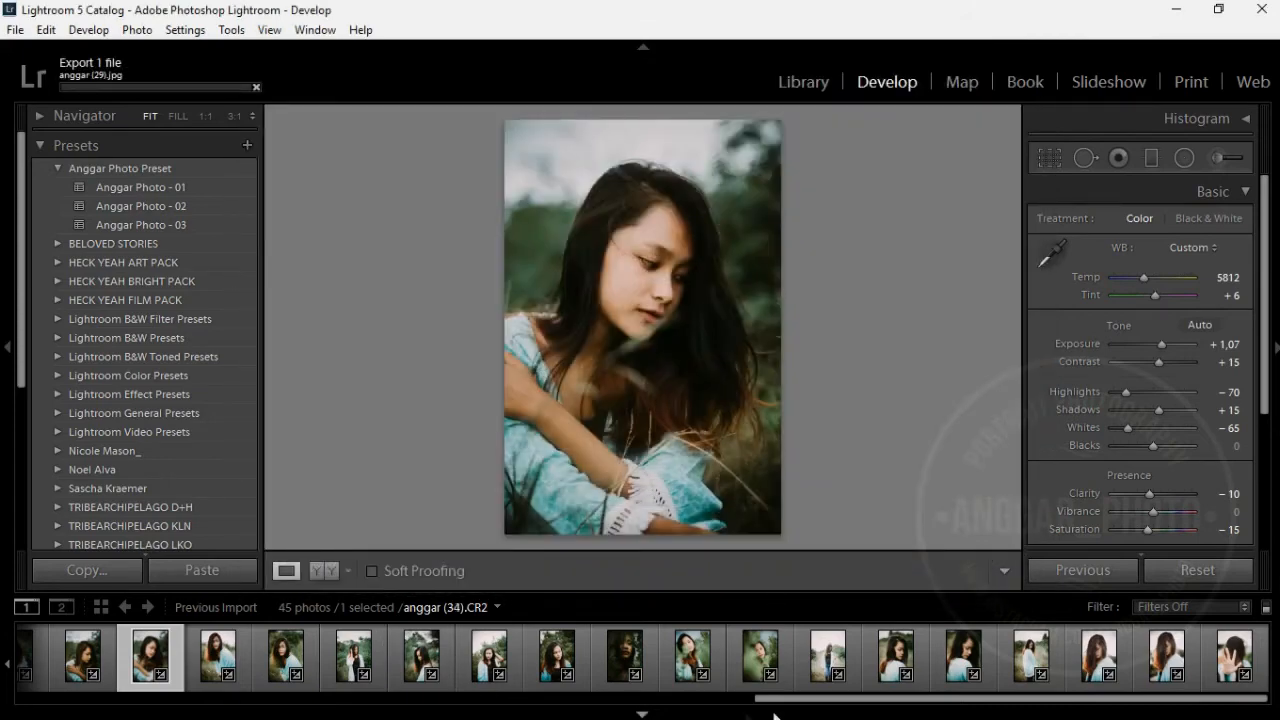
- Remove the blemishes across the cheek in anggar (24).CR2, the side-facing portrait, with the Spot Removal tool in Heal mode
drag(790, 703, 480, 703)
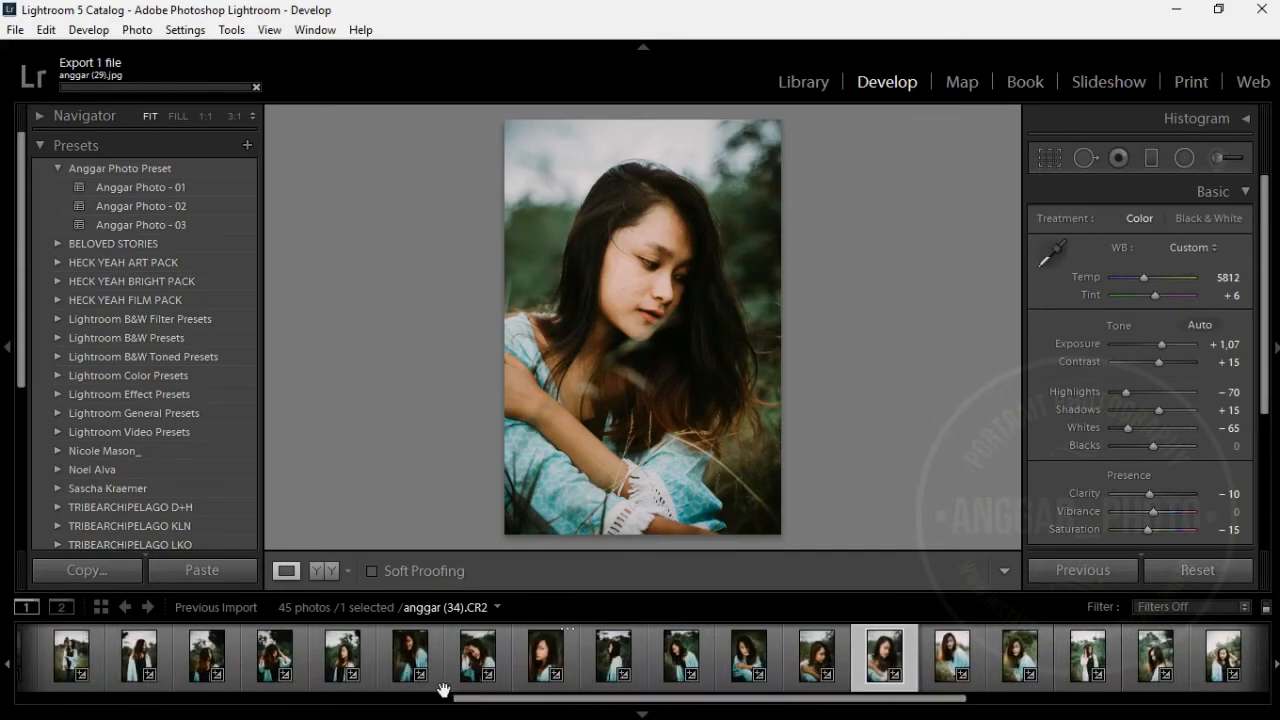
click(527, 672)
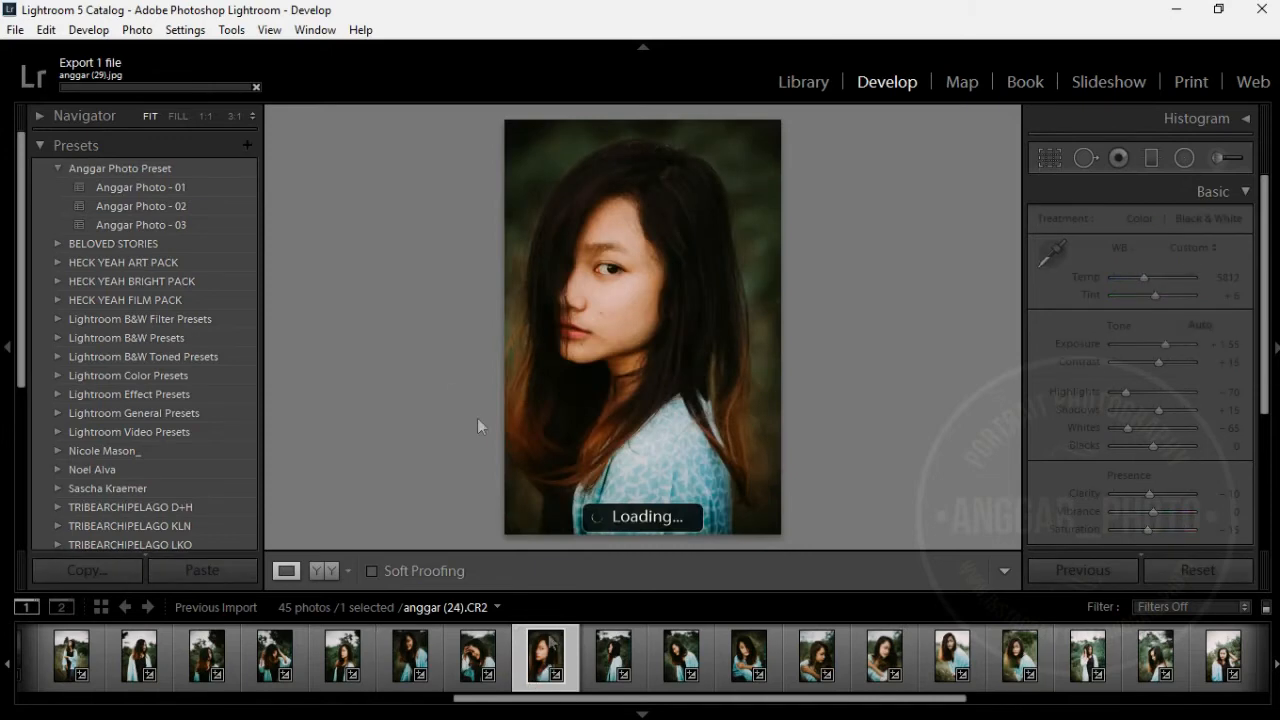
click(176, 116)
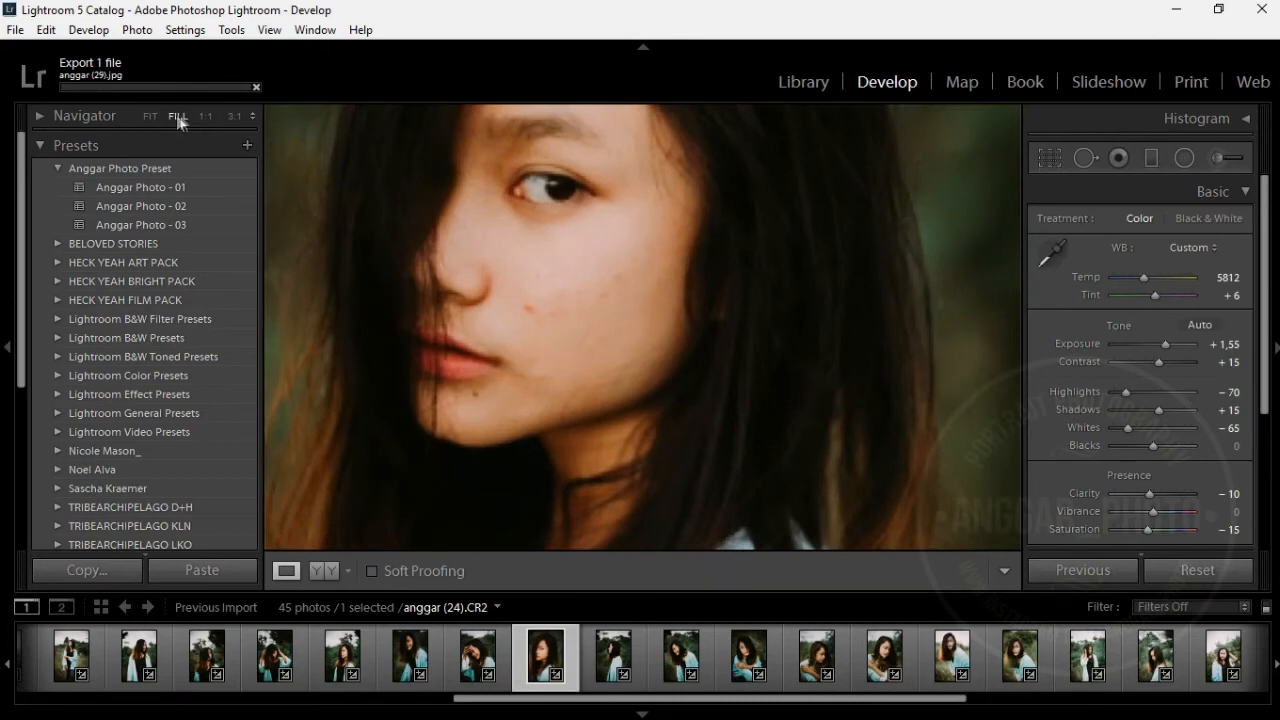
click(1086, 157)
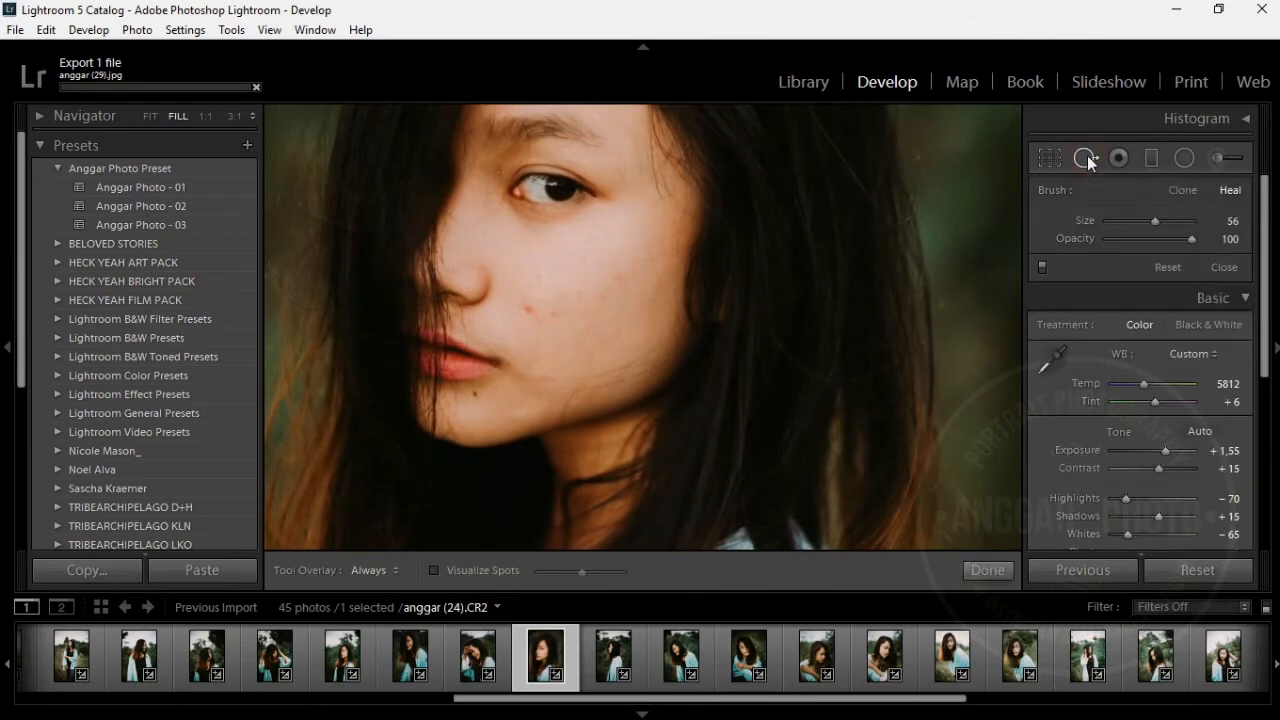
click(528, 310)
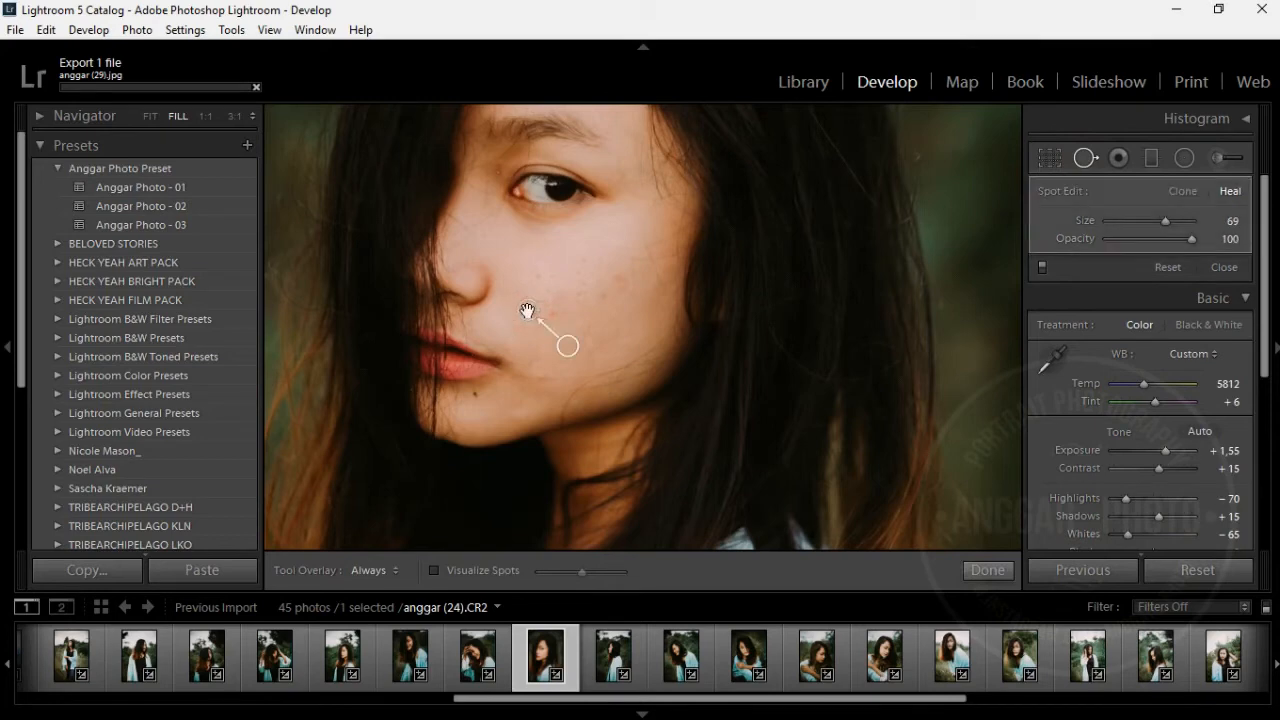
click(620, 277)
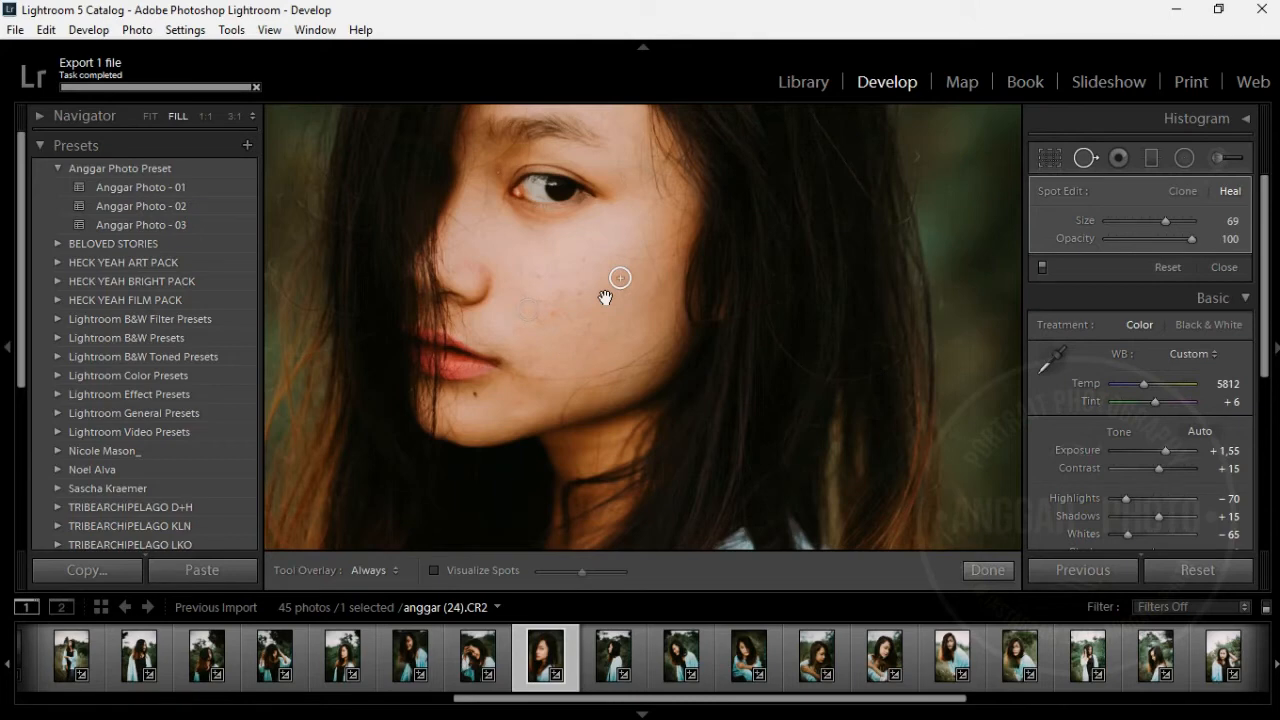
click(604, 297)
click(560, 310)
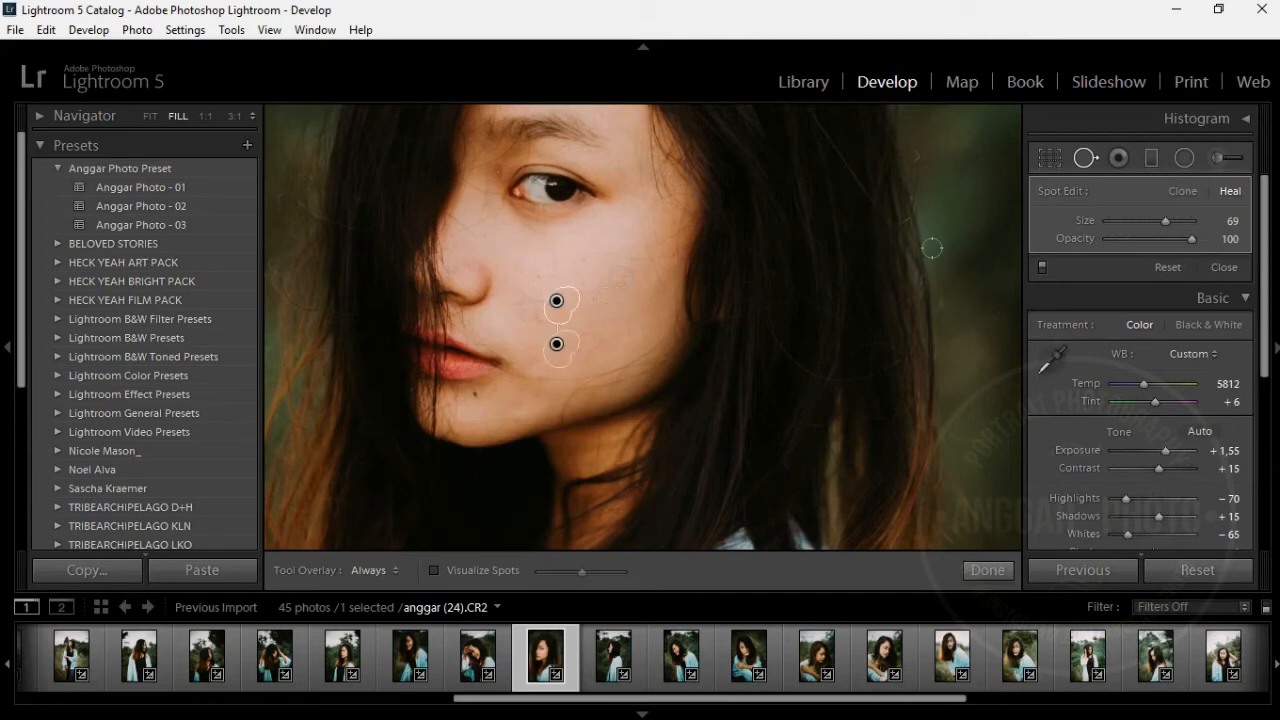
click(1080, 161)
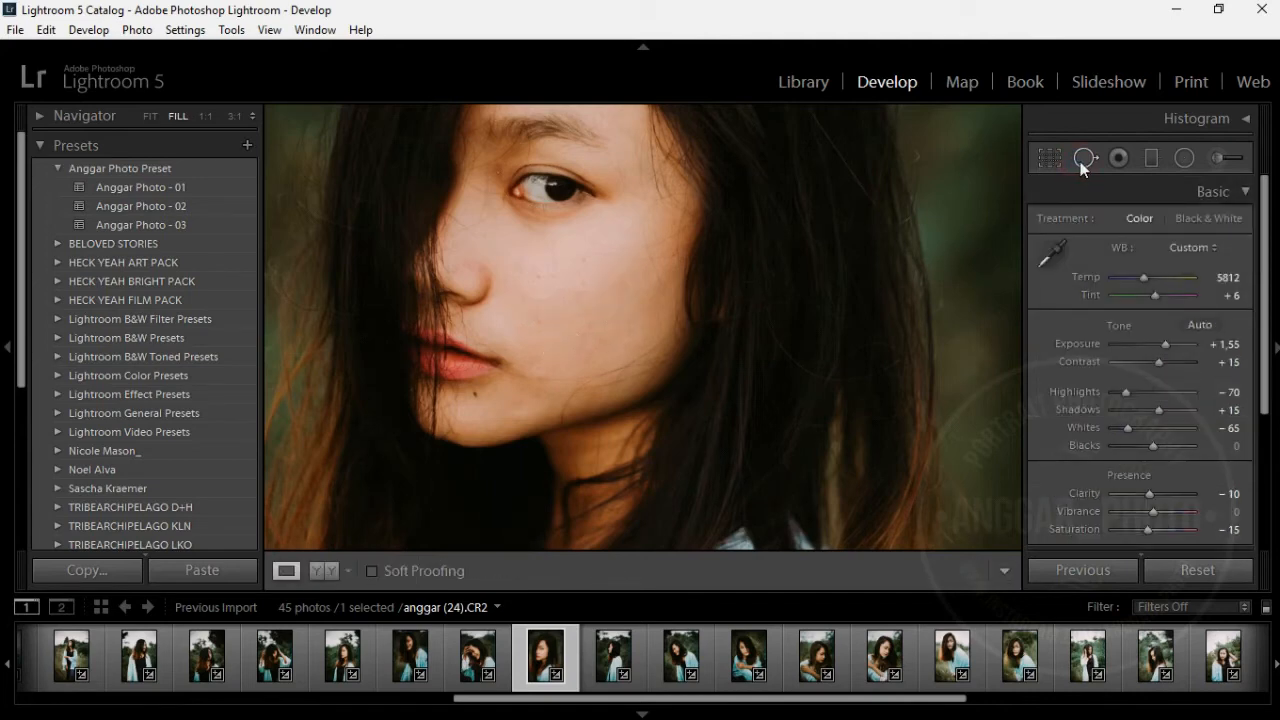
- Heal one more spot on the cheek near the mouth in anggar (24).CR2 and fit the whole photo in view
click(1086, 160)
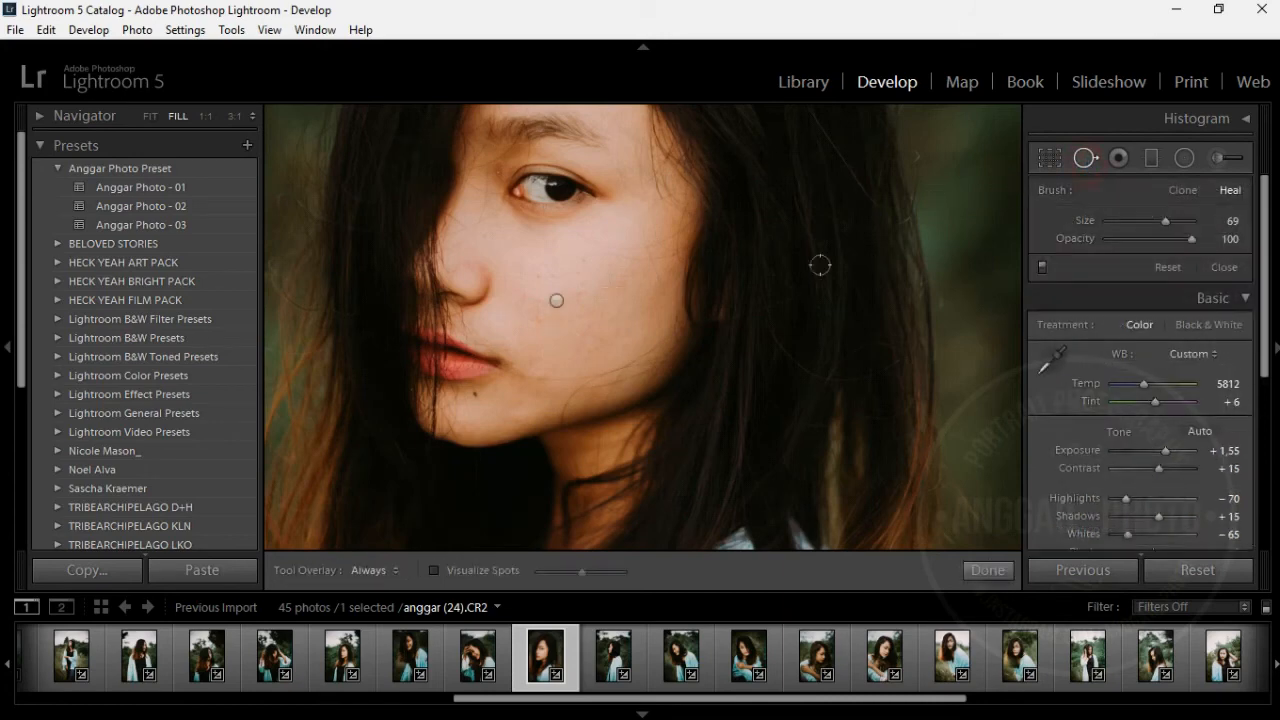
click(539, 322)
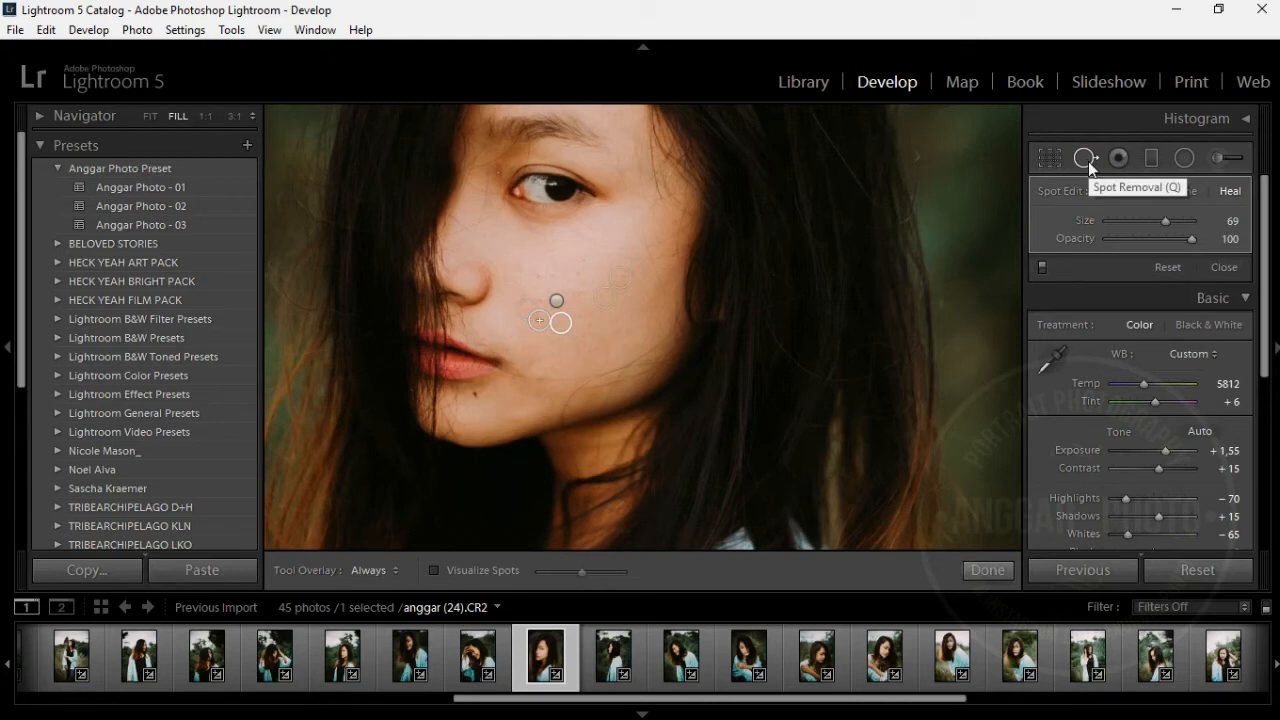
click(1087, 160)
click(150, 117)
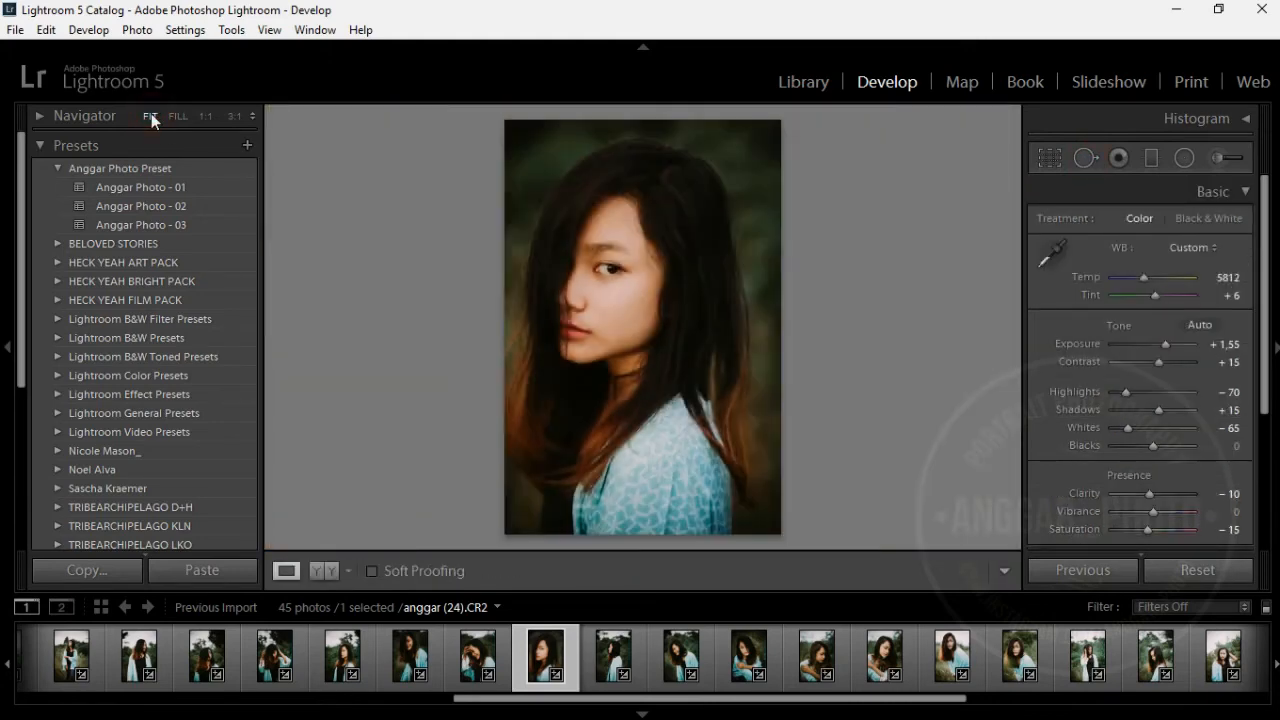
- Export anggar (24).CR2 to the hard drive as a JPEG, keeping the existing export settings
right_click(538, 658)
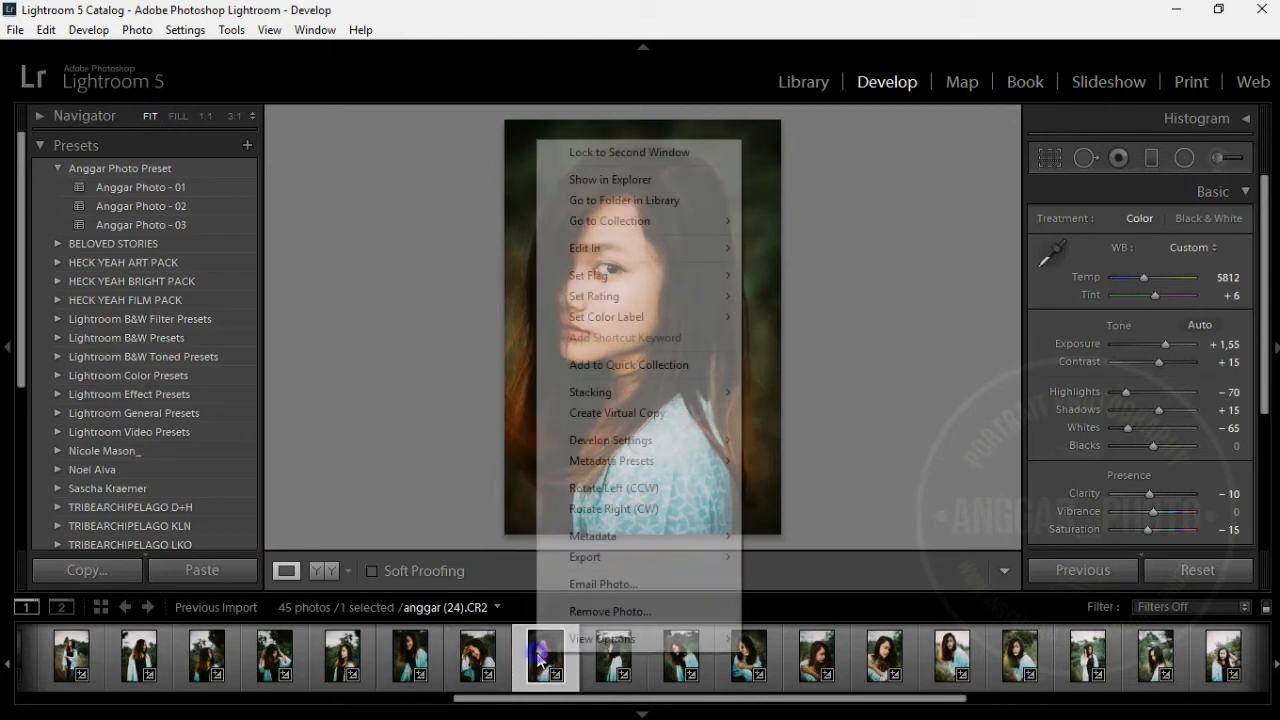
mouse_move(646, 560)
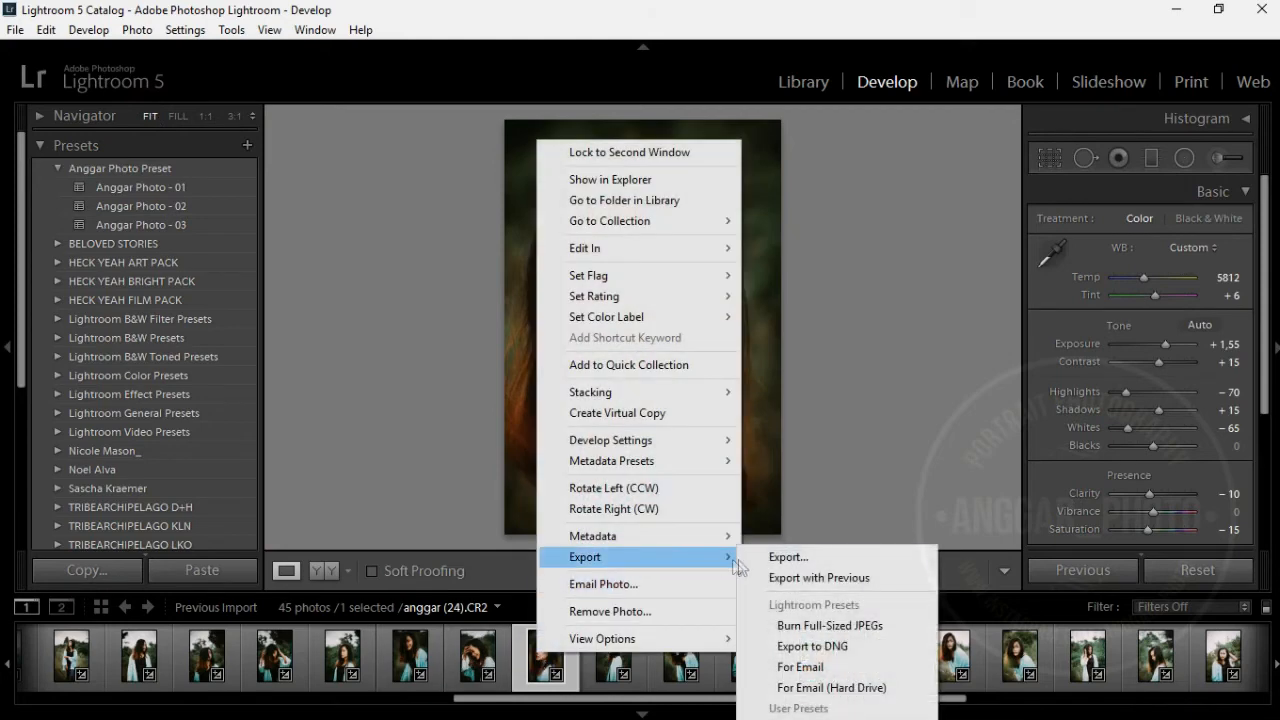
click(761, 562)
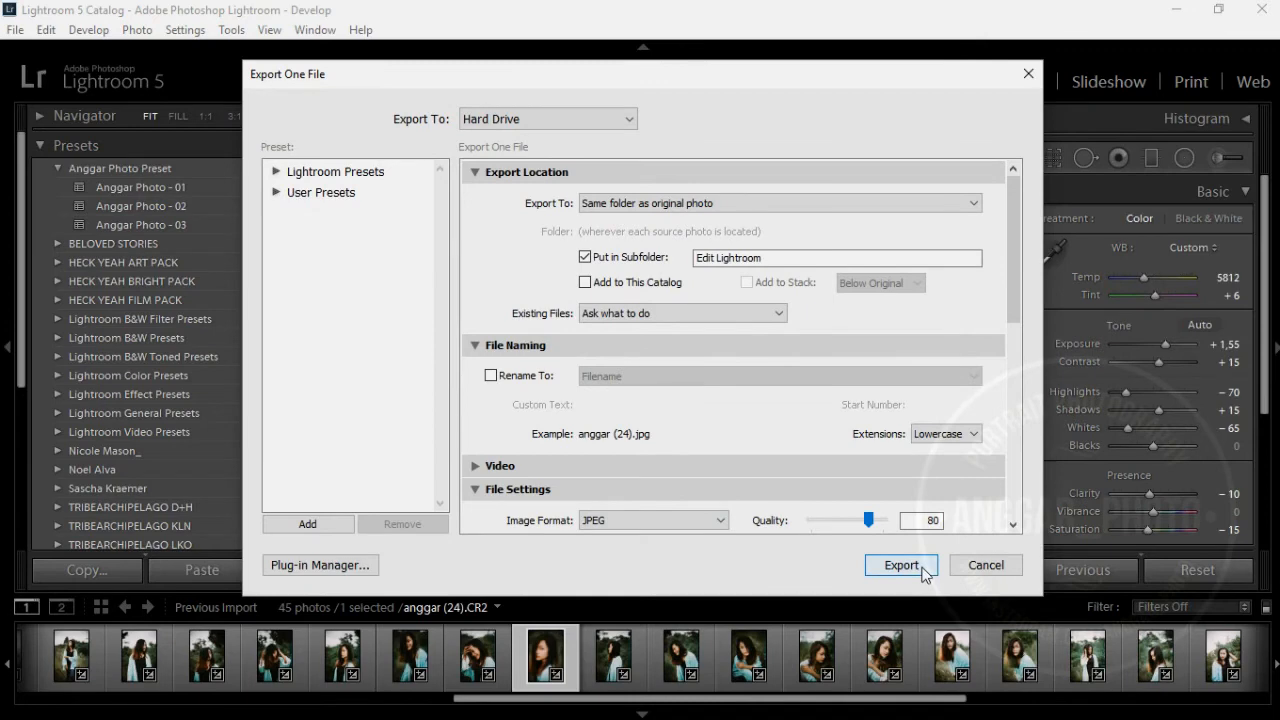
click(901, 565)
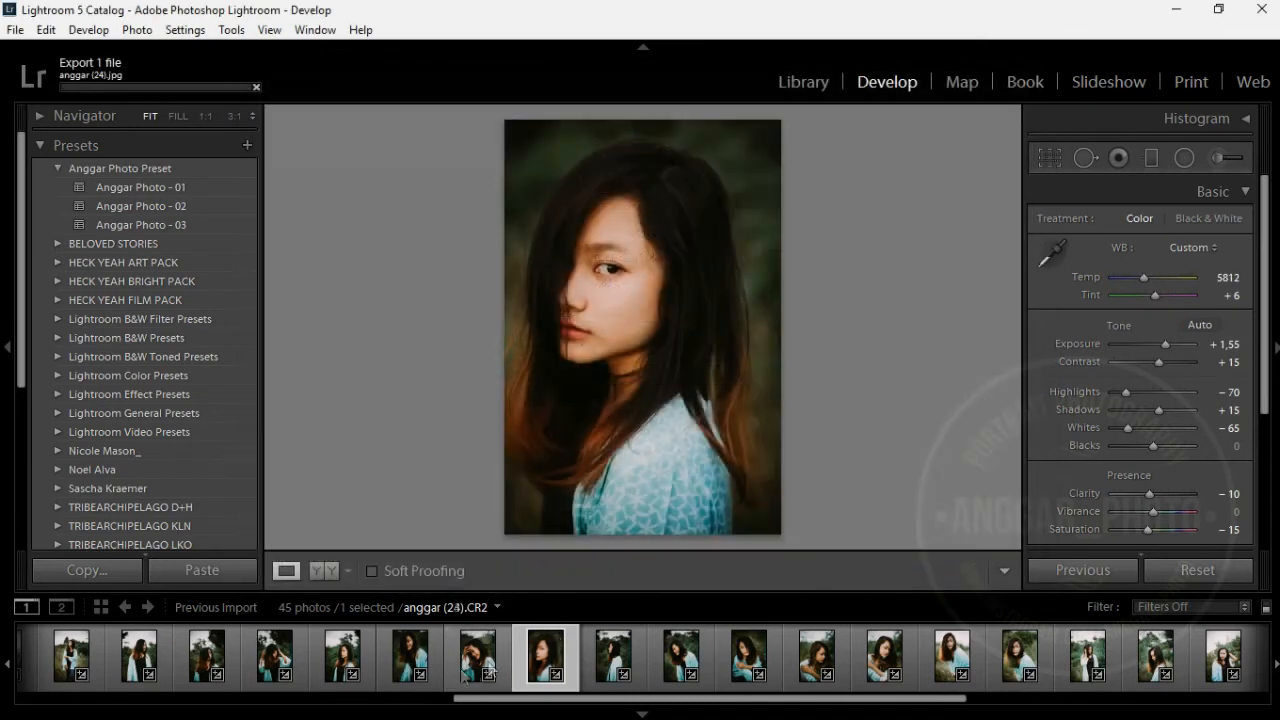
- Export anggar (6).CR2, the close-up portrait among the leaves, to the hard drive as a JPEG with the existing settings
drag(563, 699, 177, 705)
click(243, 677)
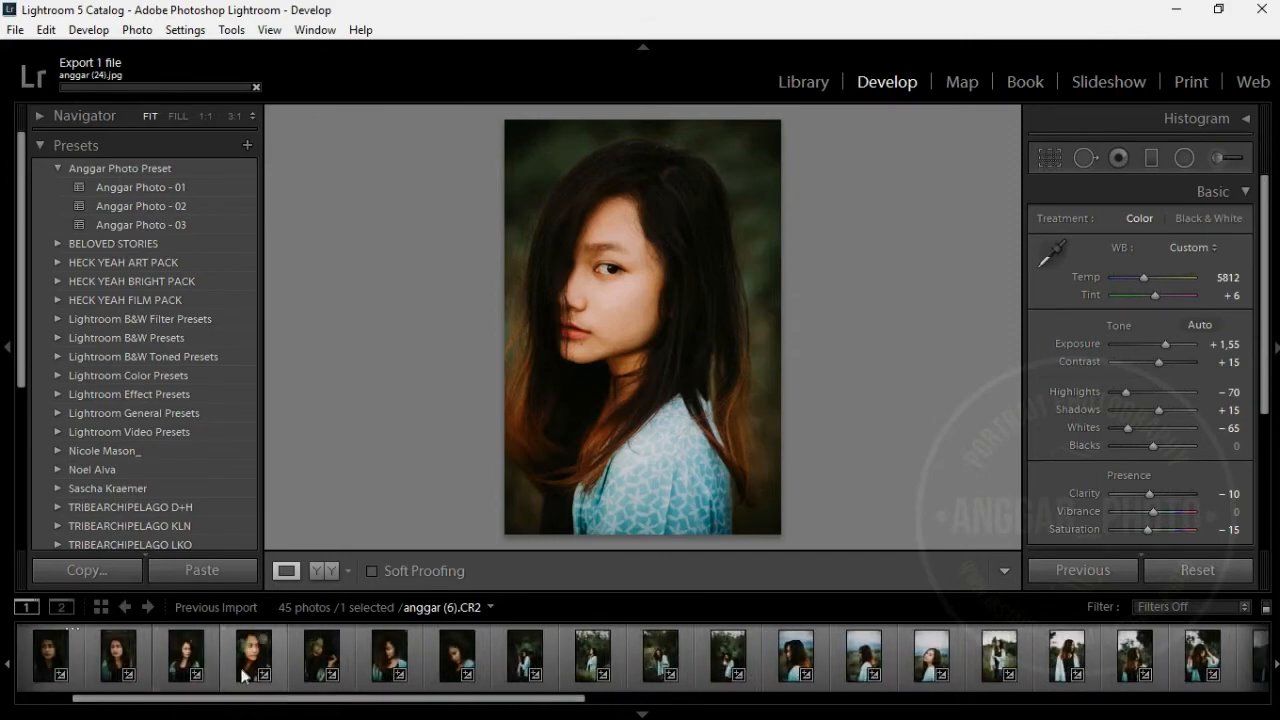
click(243, 677)
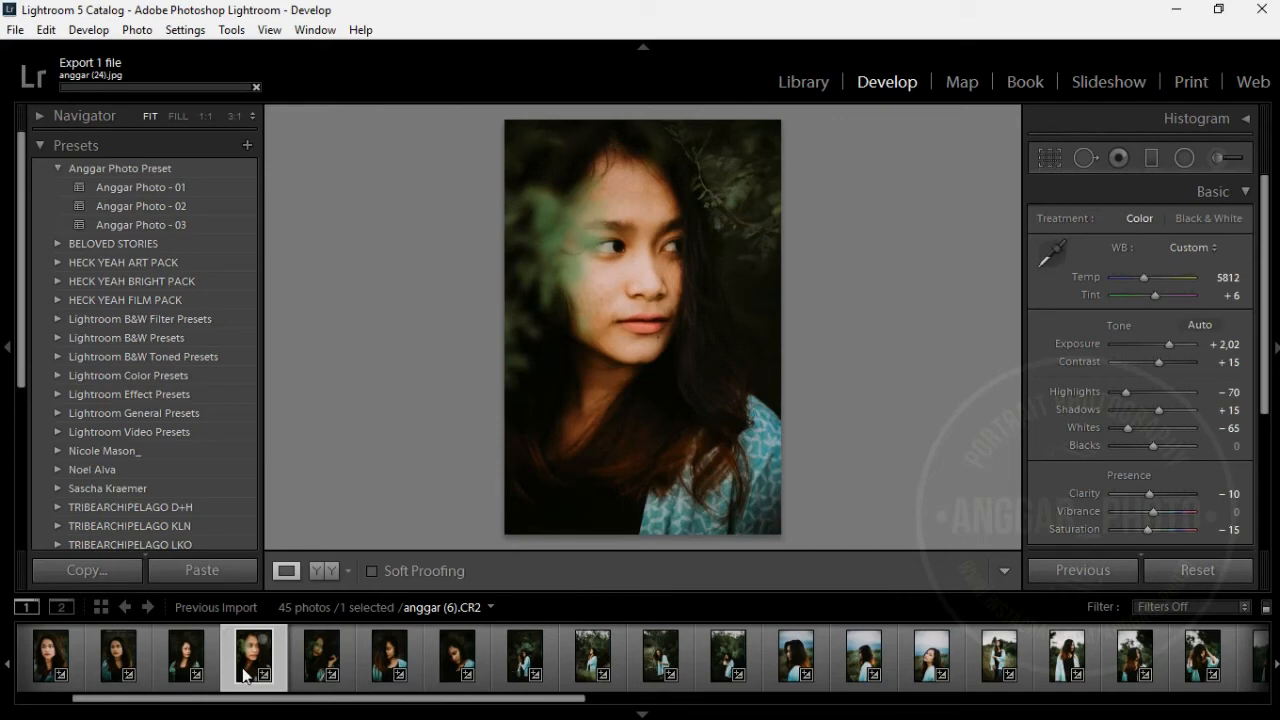
click(570, 286)
right_click(571, 288)
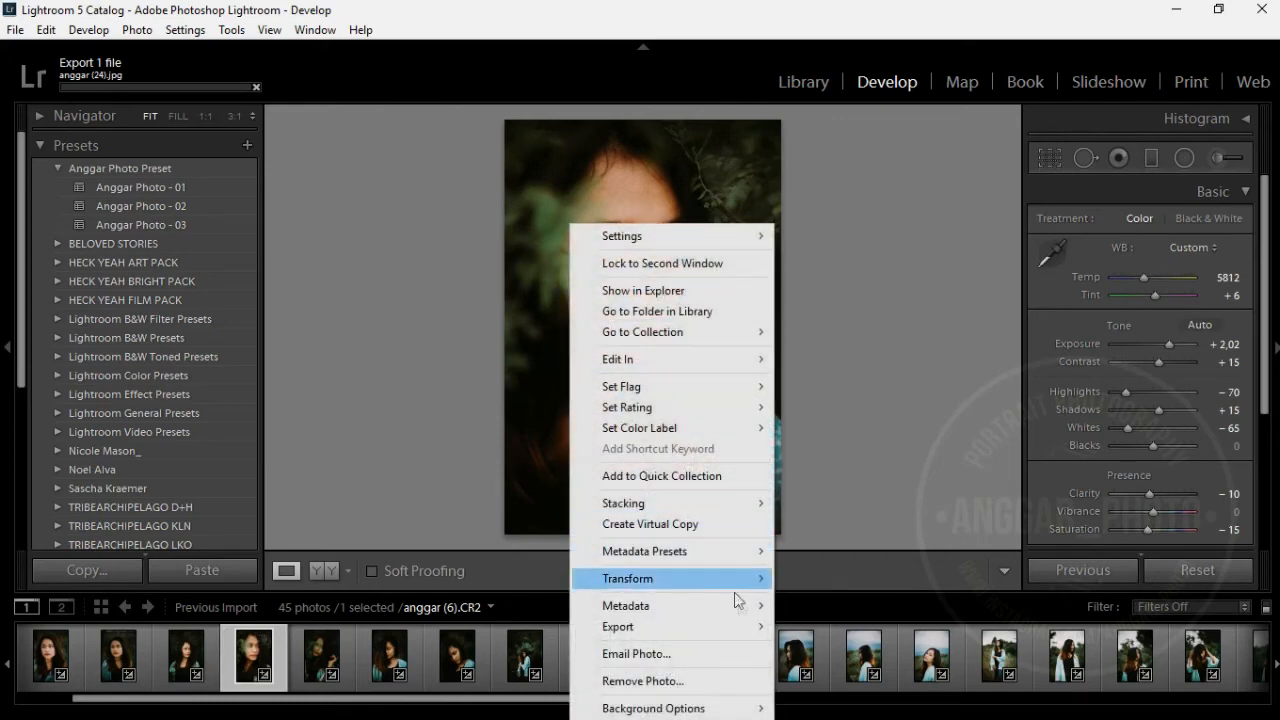
mouse_move(745, 625)
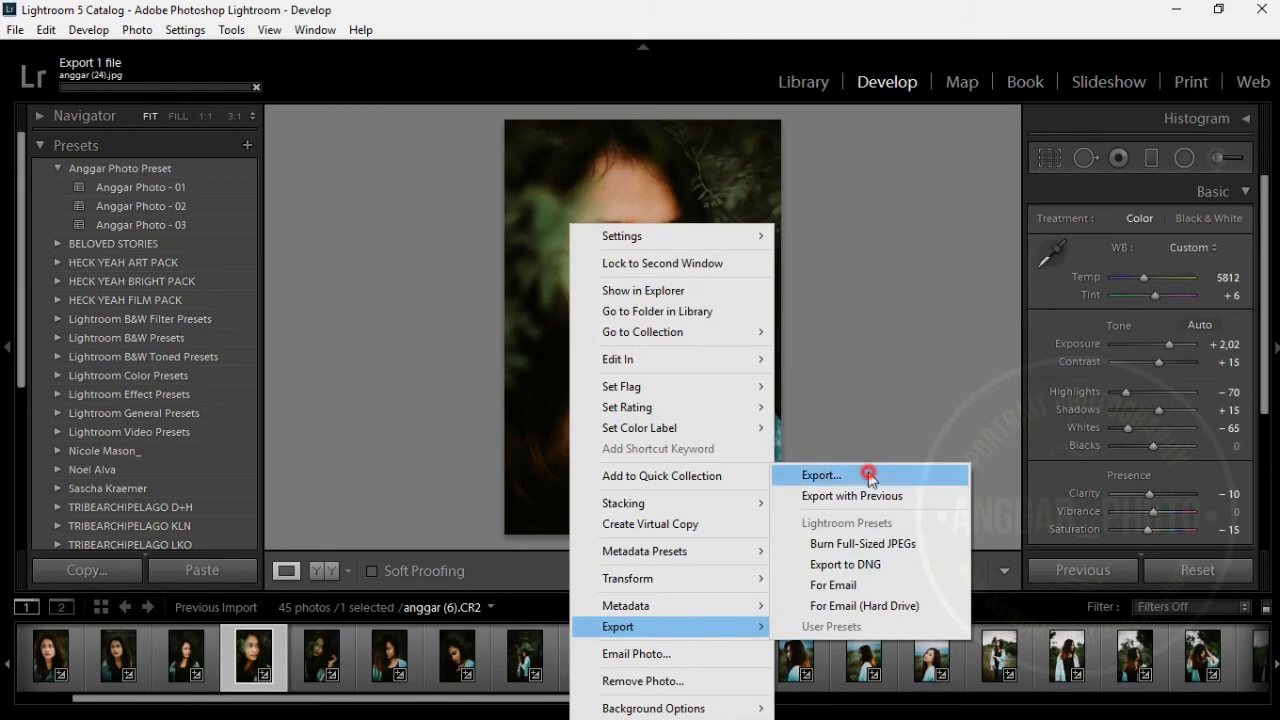
click(868, 477)
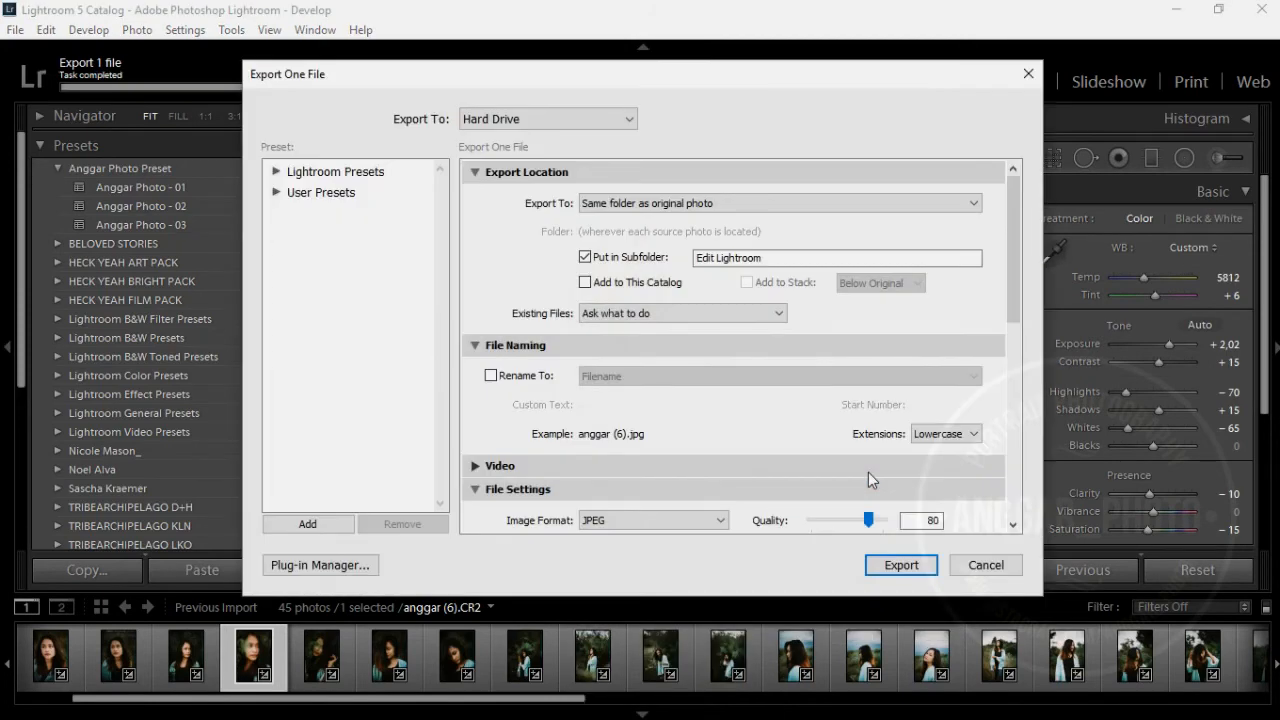
click(896, 563)
- Remove the blemish on the cheek in anggar (1).CR2, the first photo, with the Spot Removal tool in Heal mode
click(448, 702)
drag(448, 702, 360, 706)
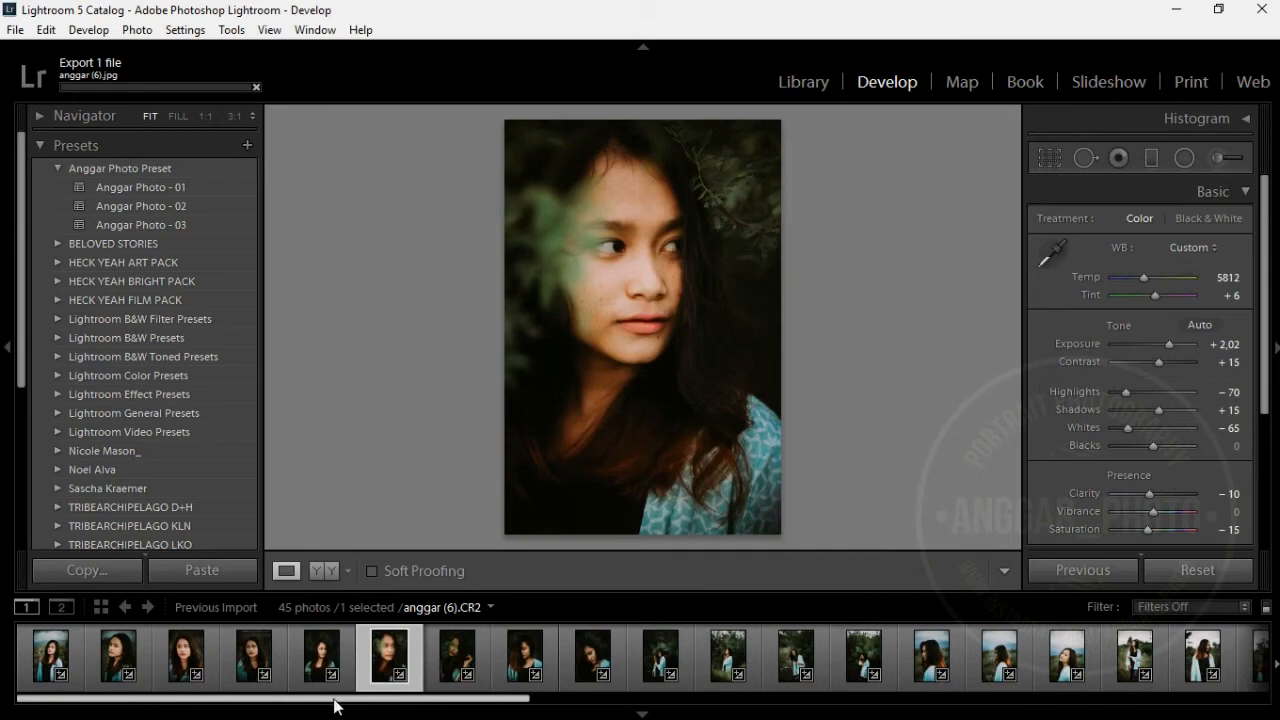
click(50, 658)
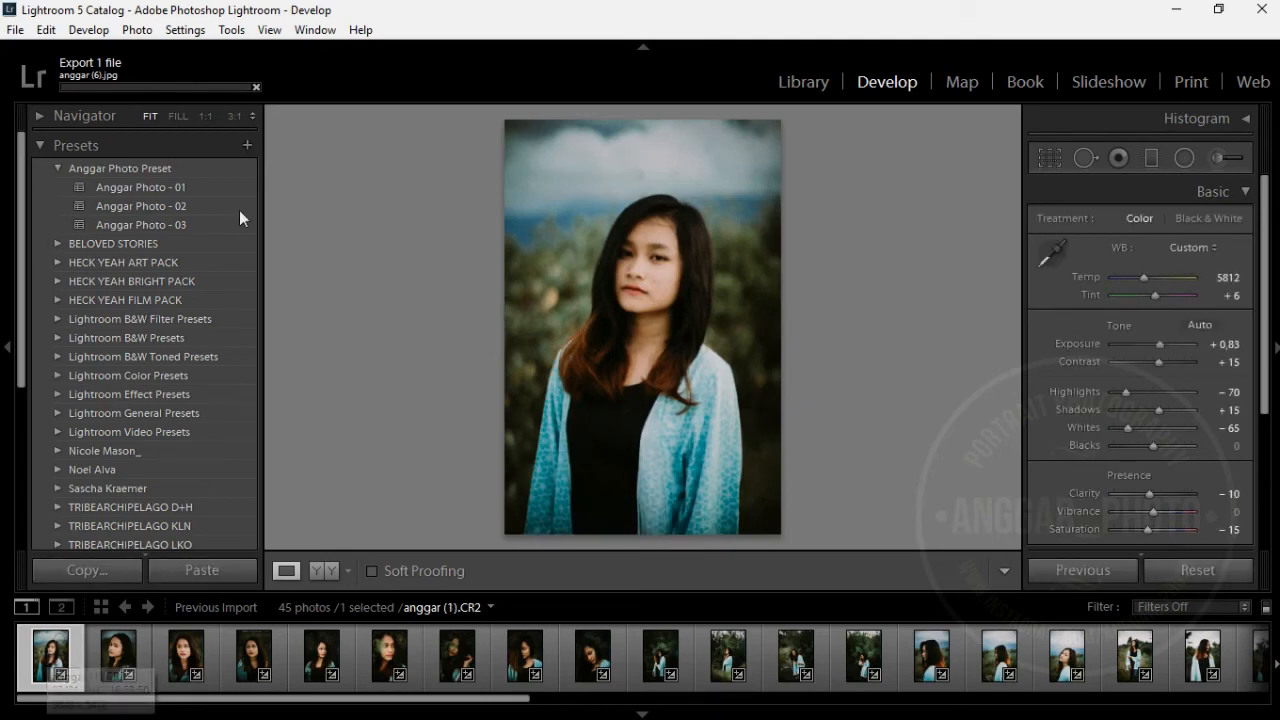
click(189, 120)
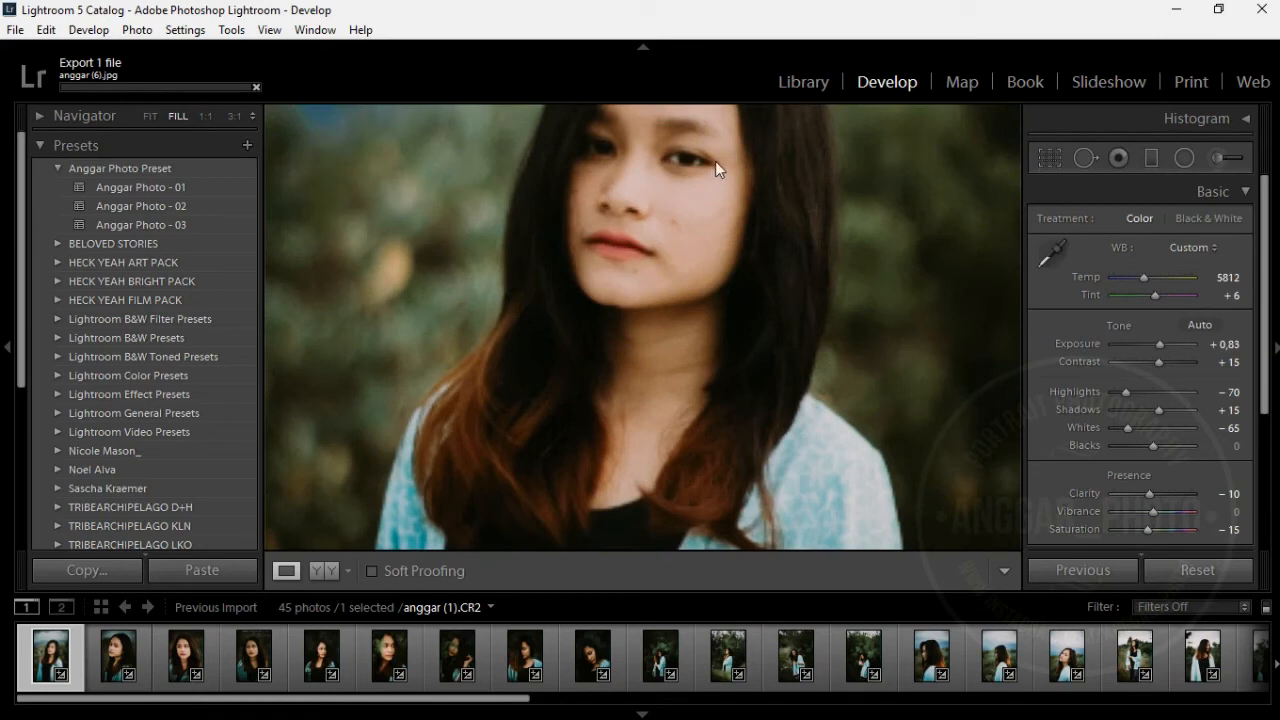
drag(716, 160, 716, 239)
click(1085, 157)
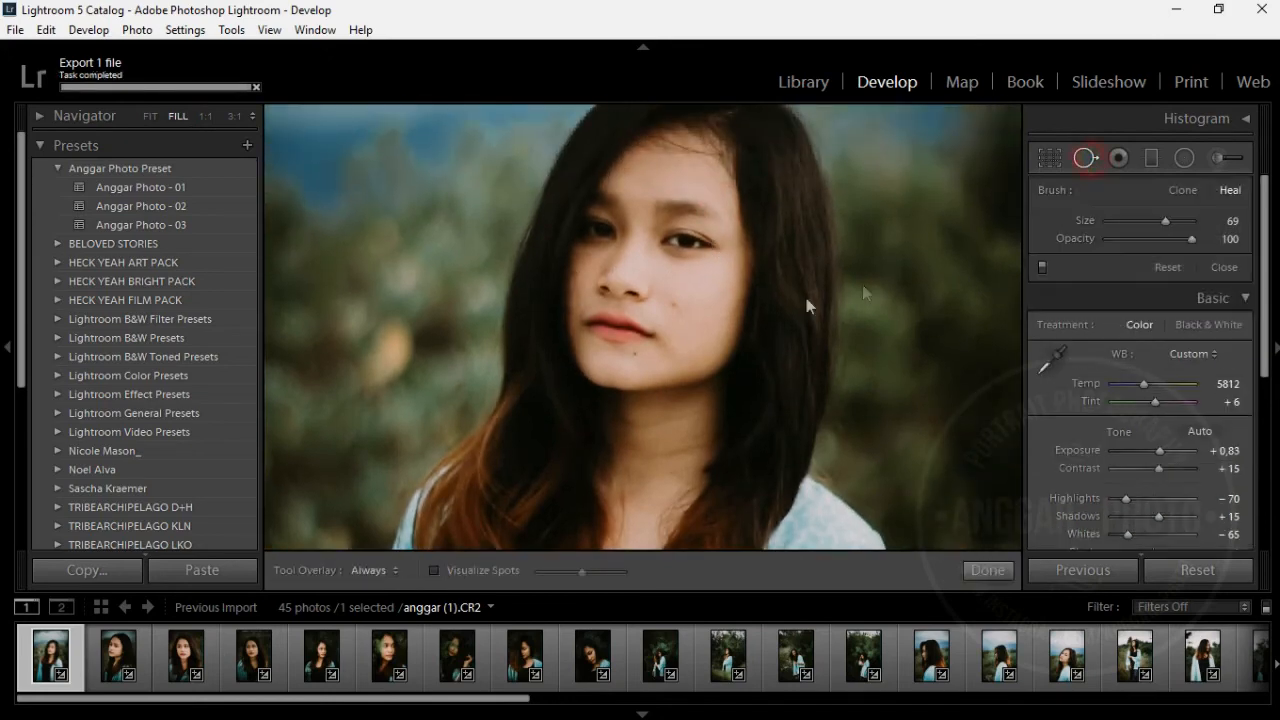
click(672, 304)
click(1085, 157)
click(152, 116)
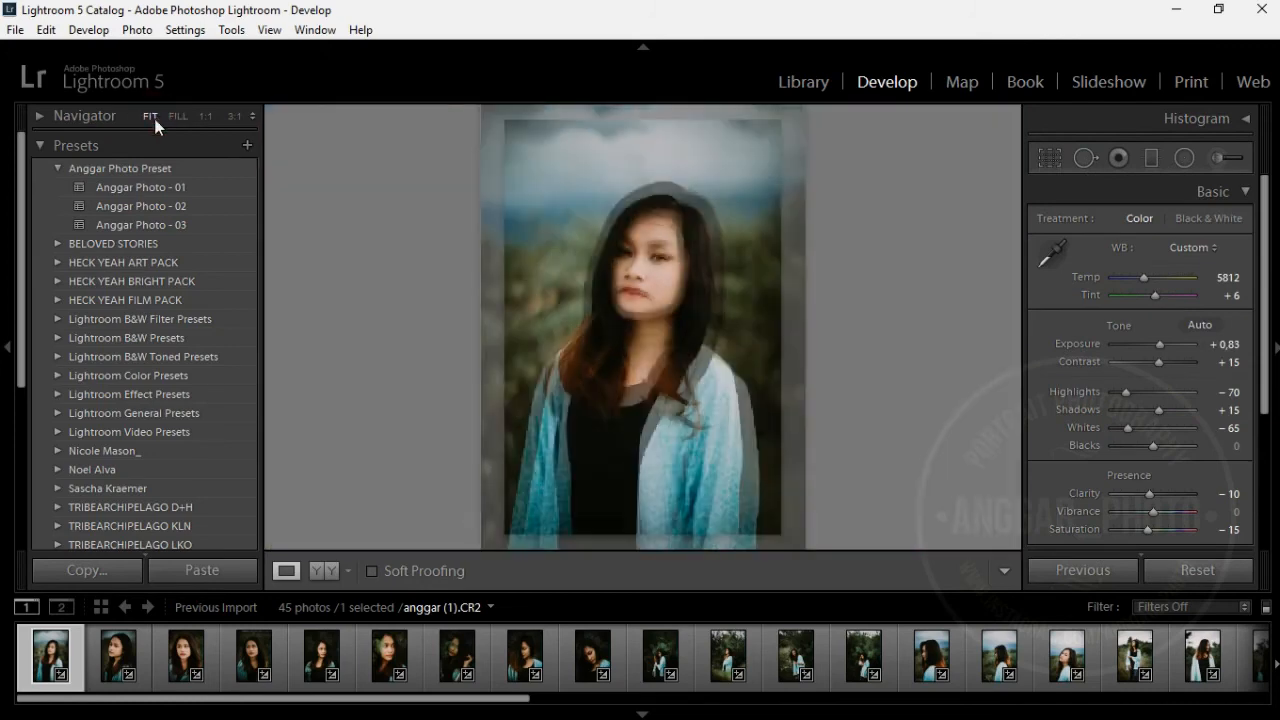
- Export anggar (1).CR2 to the hard drive as a JPEG, keeping the existing export settings
right_click(79, 667)
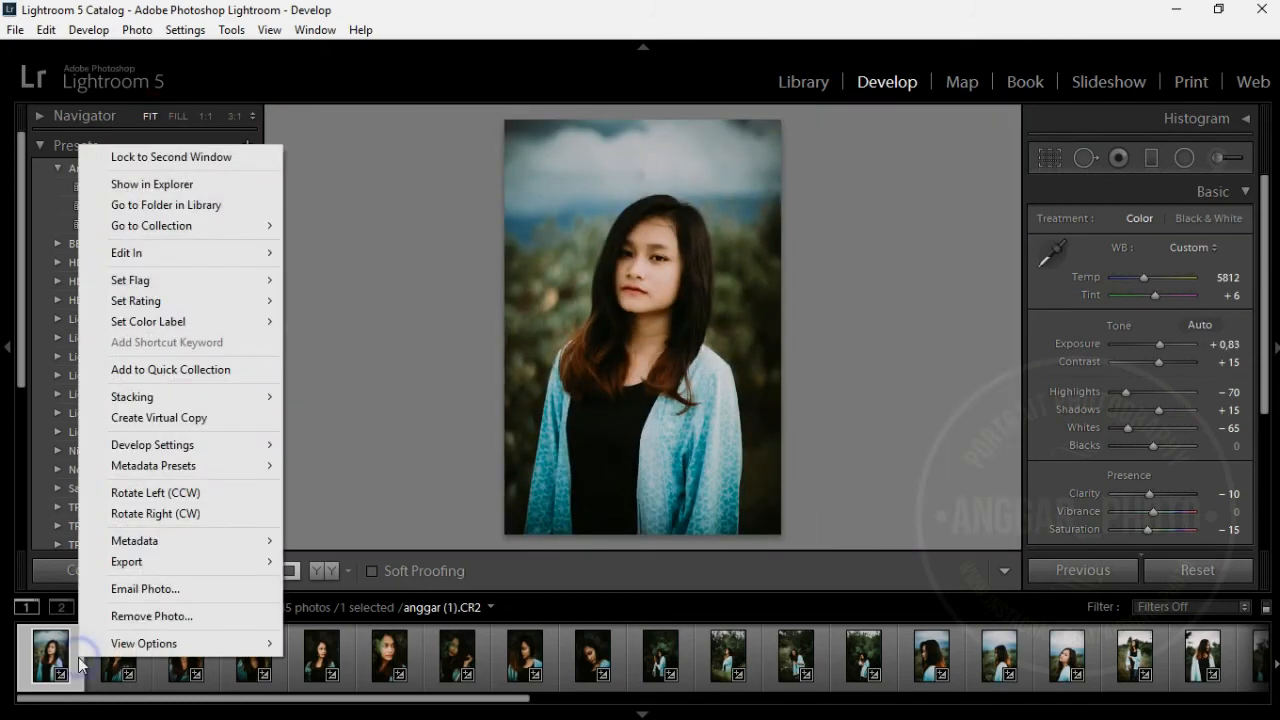
mouse_move(160, 564)
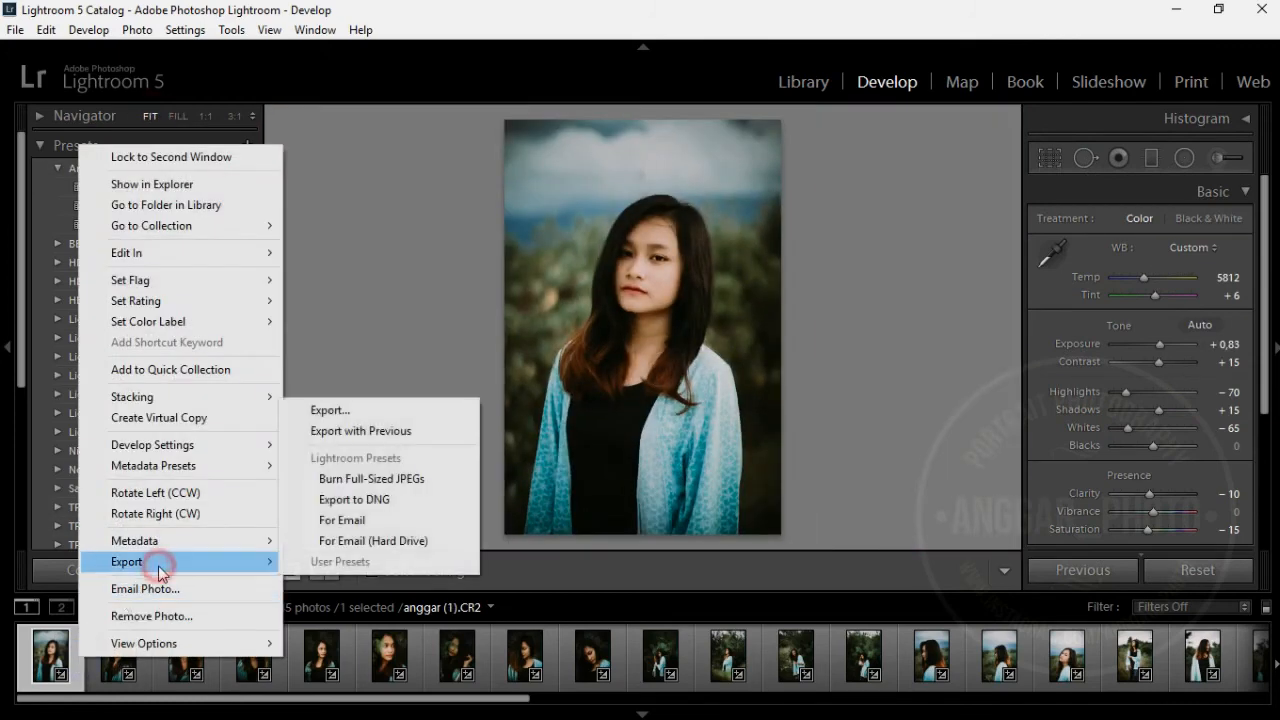
click(359, 414)
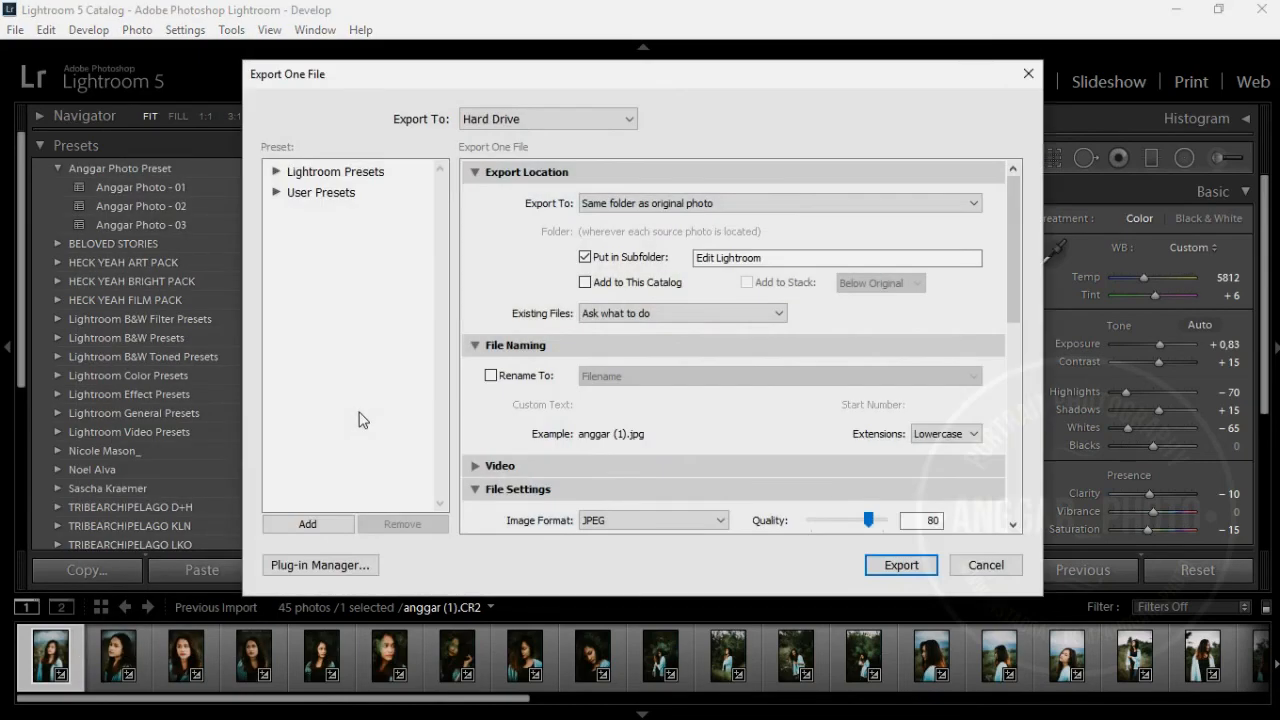
click(889, 566)
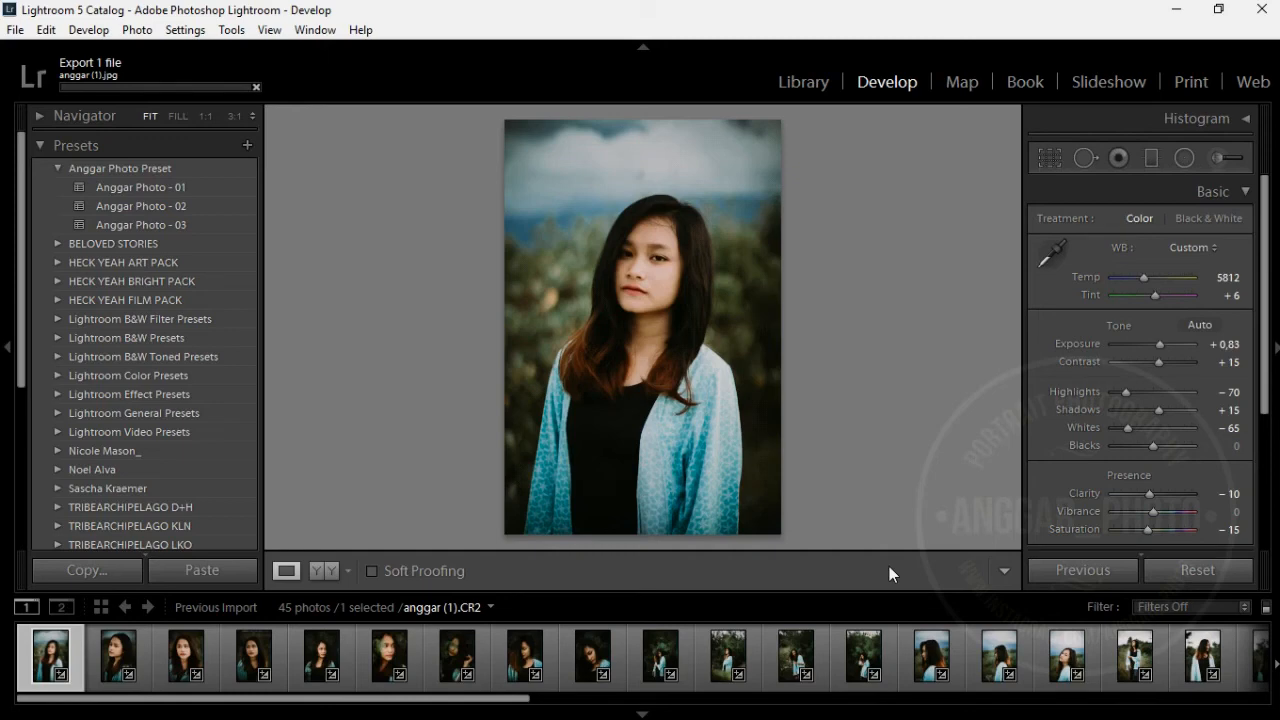
scroll(847, 654, down, 5)
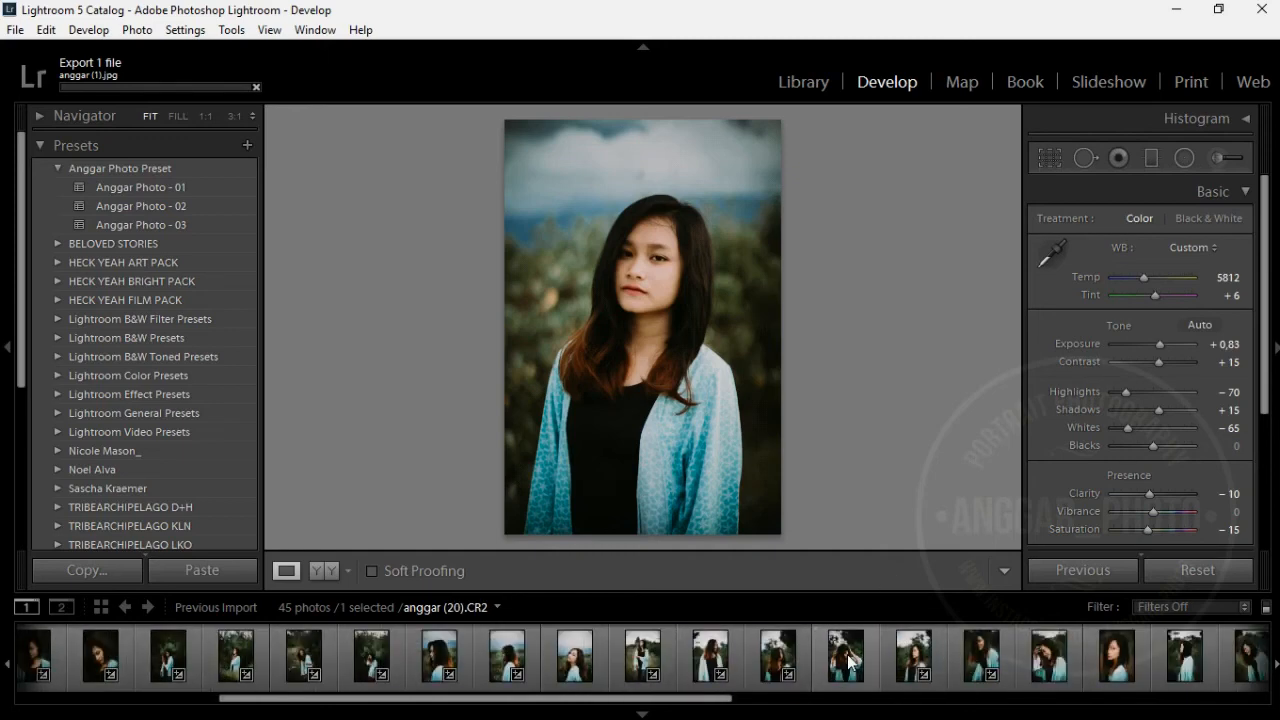
scroll(847, 654, down, 5)
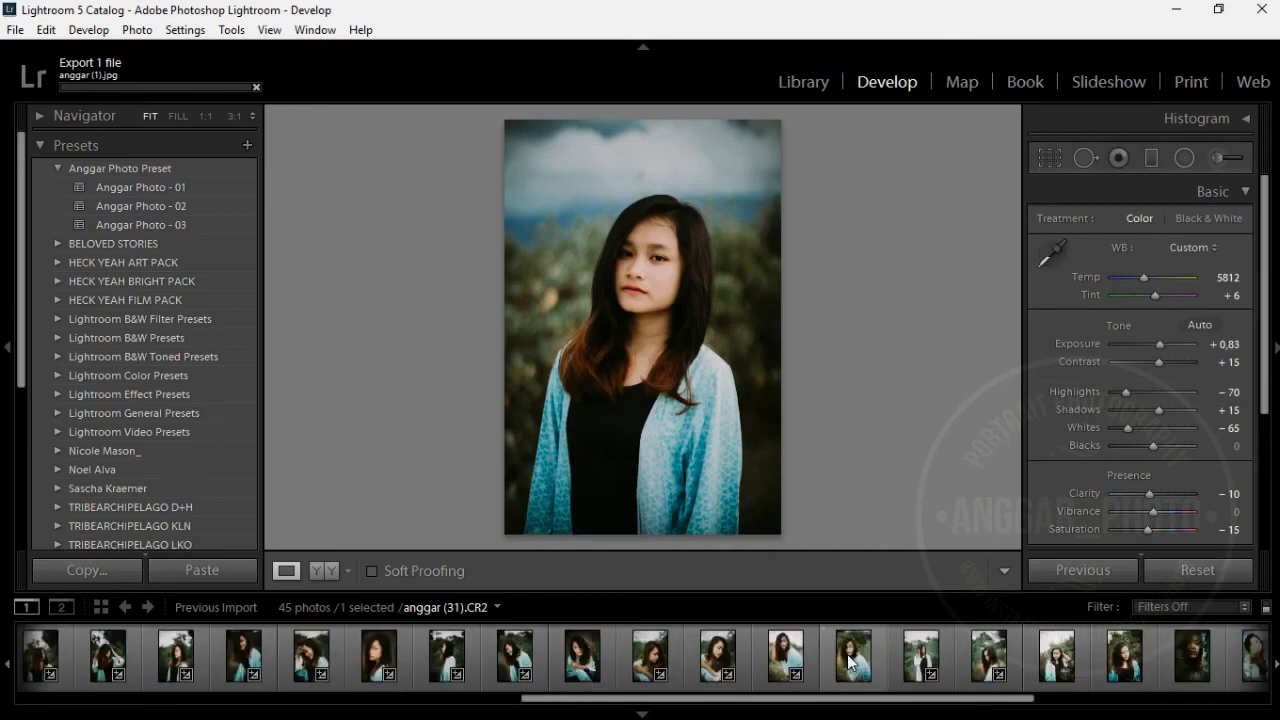
scroll(847, 654, down, 5)
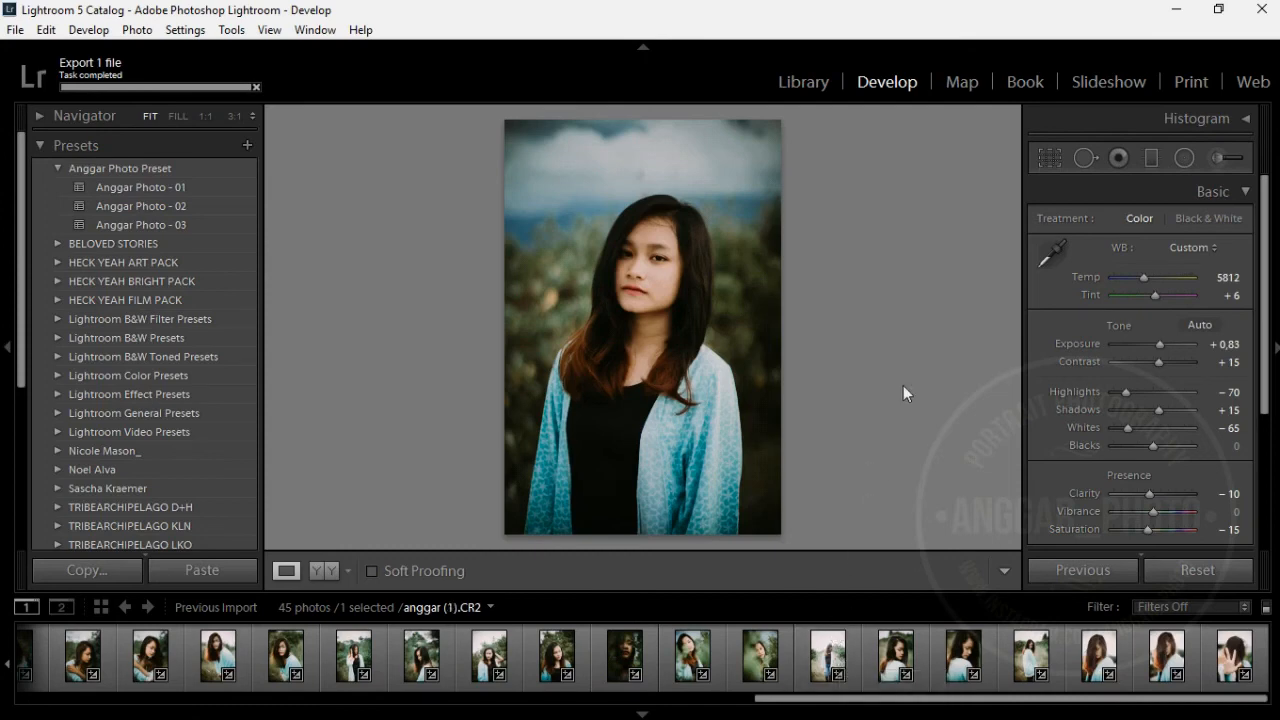
- Switch to File Explorer and open the Edit Lightroom subfolder inside the ANGGAR PHOTO folder on drive F
click(1171, 9)
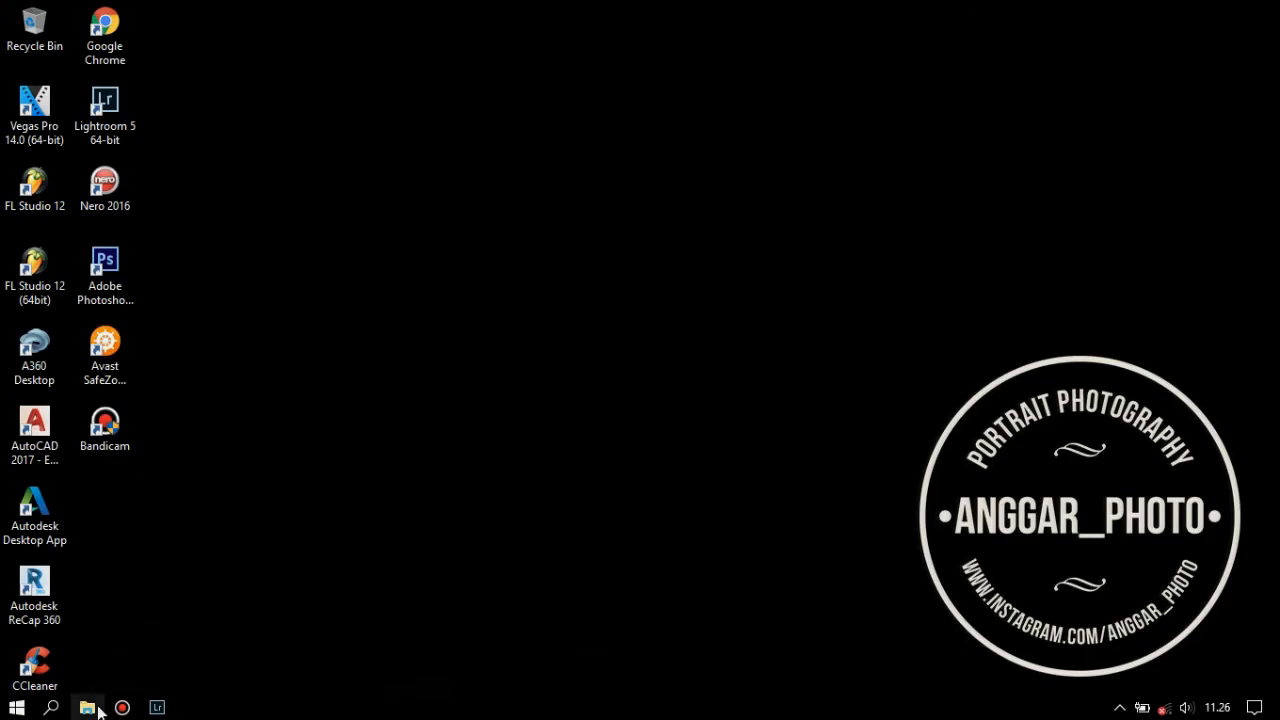
click(87, 707)
right_click(971, 617)
click(1050, 445)
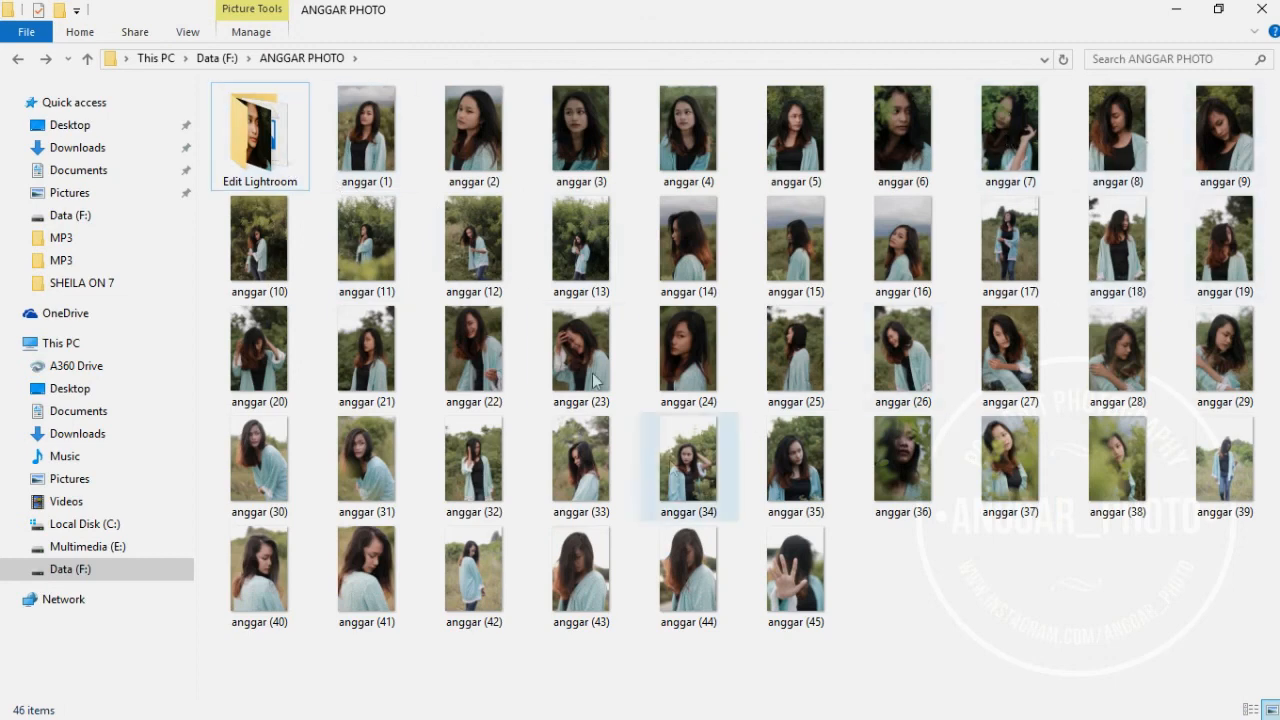
double_click(278, 162)
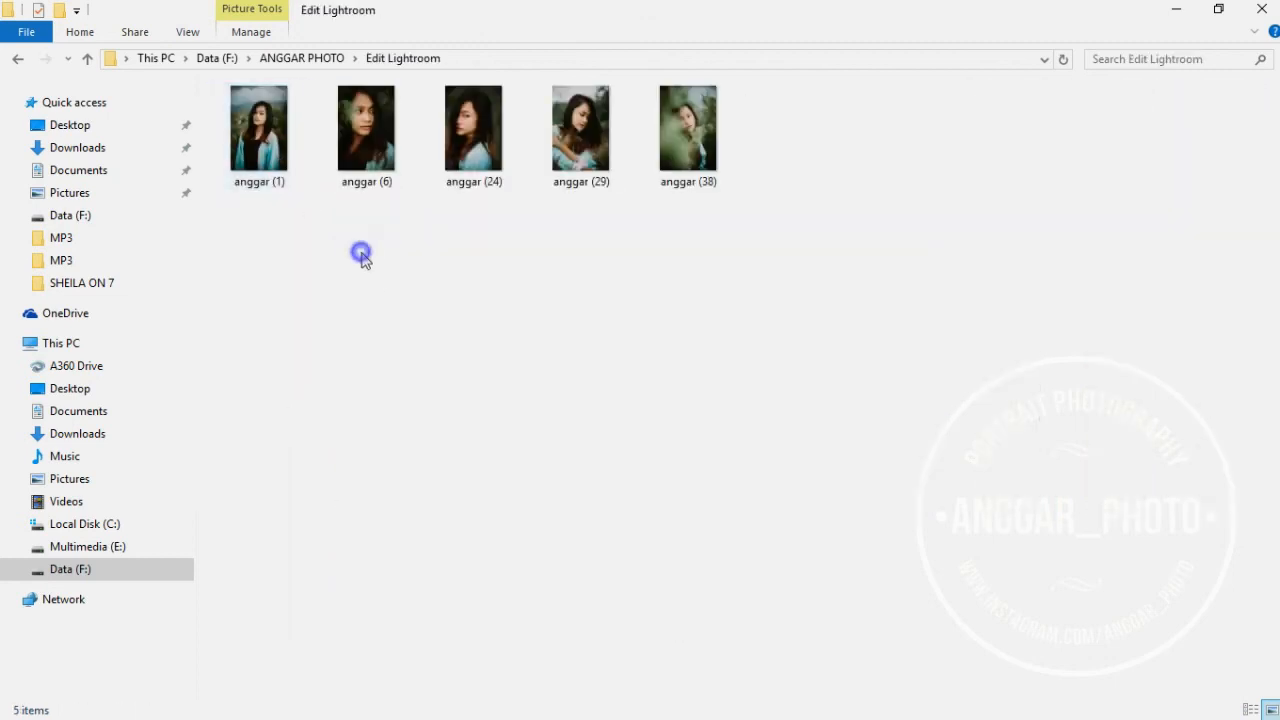
- Open the exported anggar (1) photo from the Edit Lightroom folder to view the result
right_click(360, 254)
click(425, 326)
double_click(286, 158)
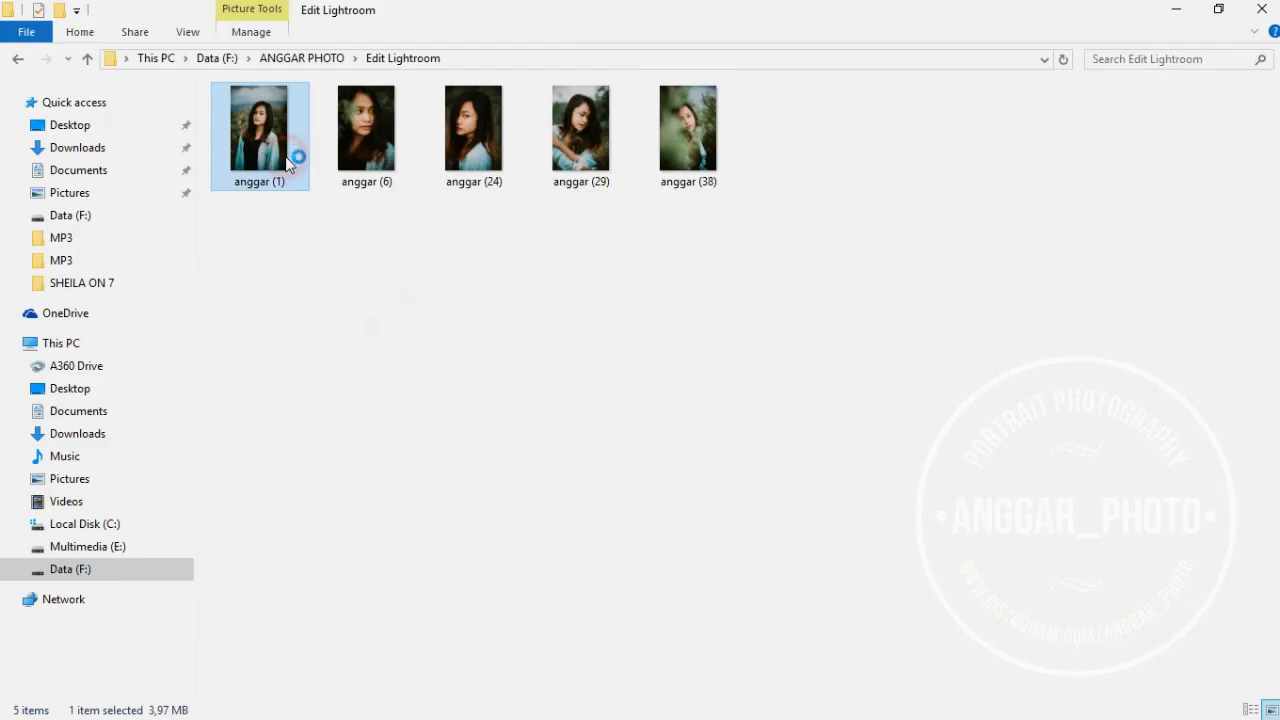